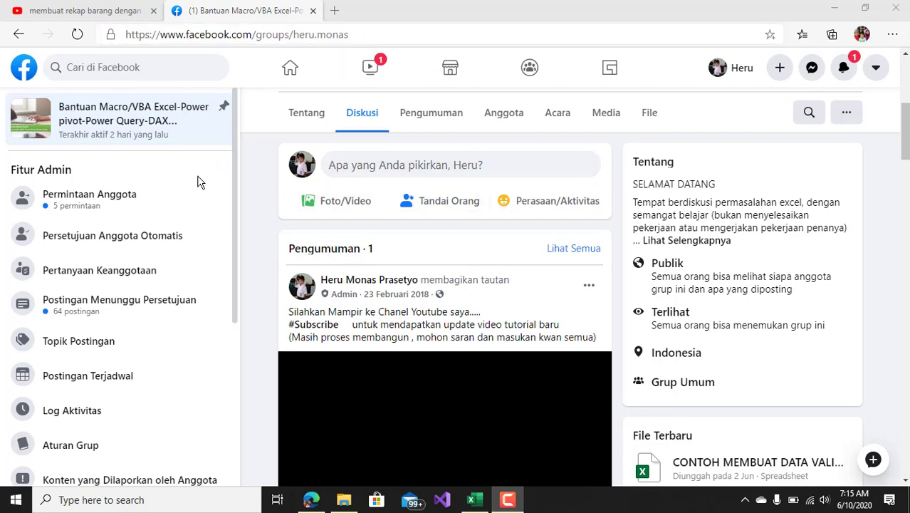
Step: Find the group post on making an item recap table with Power Query and view its linked YouTube video page
{"action": "scroll", "coordinate": [305, 211], "scroll_direction": "down", "scroll_amount": 4}
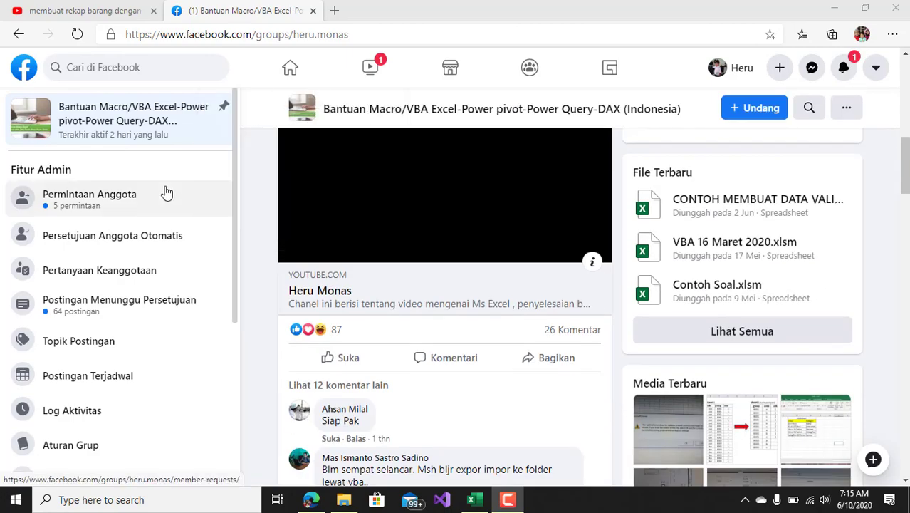
{"action": "scroll", "coordinate": [390, 277], "scroll_direction": "down", "scroll_amount": 7}
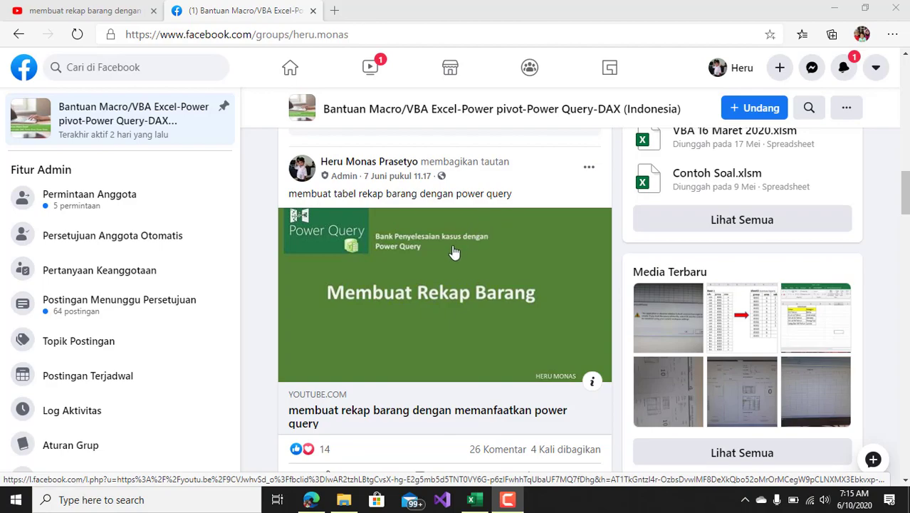
{"action": "scroll", "coordinate": [453, 255], "scroll_direction": "down", "scroll_amount": 1}
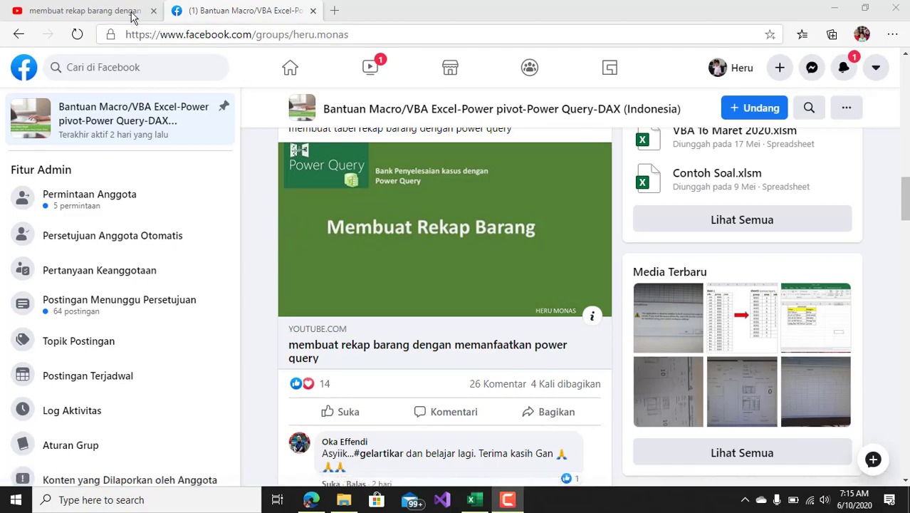
{"action": "left_click", "coordinate": [91, 11]}
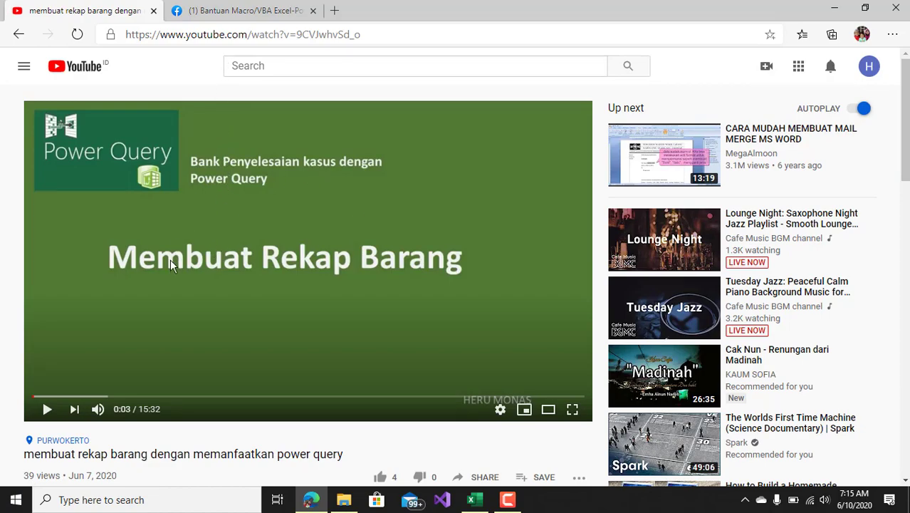
{"action": "left_click", "coordinate": [377, 33]}
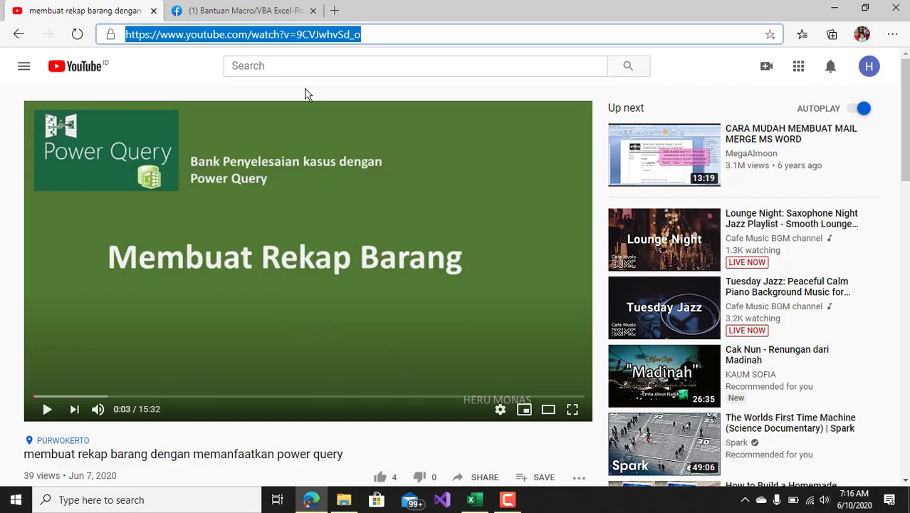
{"action": "left_click", "coordinate": [263, 11]}
{"action": "scroll", "coordinate": [408, 246], "scroll_direction": "down", "scroll_amount": 1}
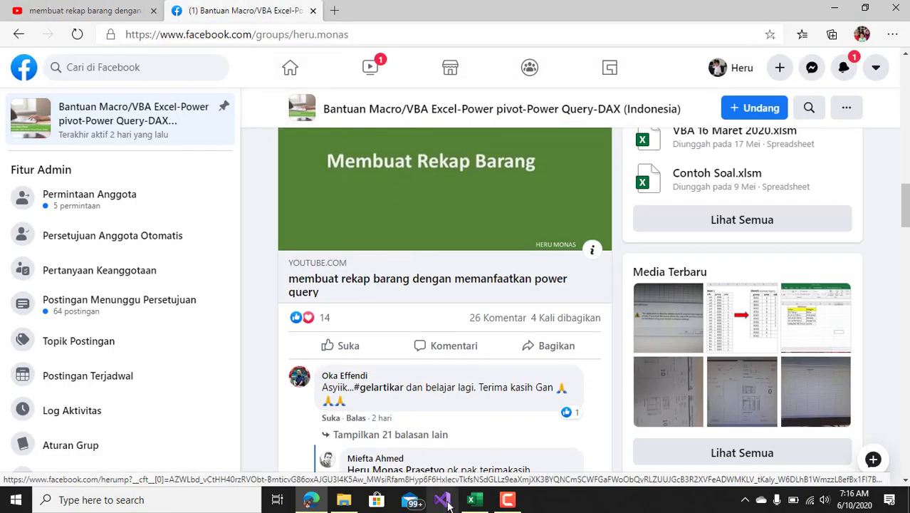
Step: Switch to the Membuat Rekap Barang bag2x workbook in Excel and look through its Saldo awal, IN and OUT sheets
{"action": "left_click", "coordinate": [475, 502]}
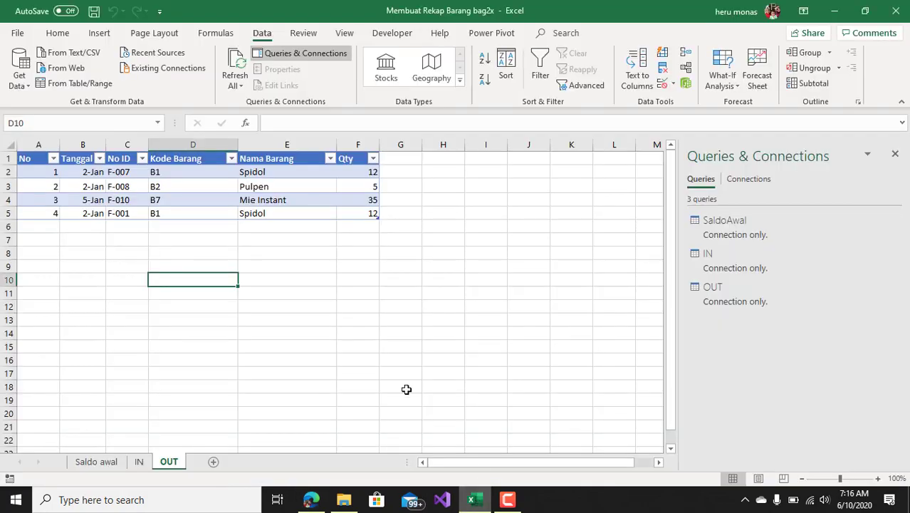
{"action": "left_click", "coordinate": [325, 394]}
{"action": "left_click", "coordinate": [329, 348]}
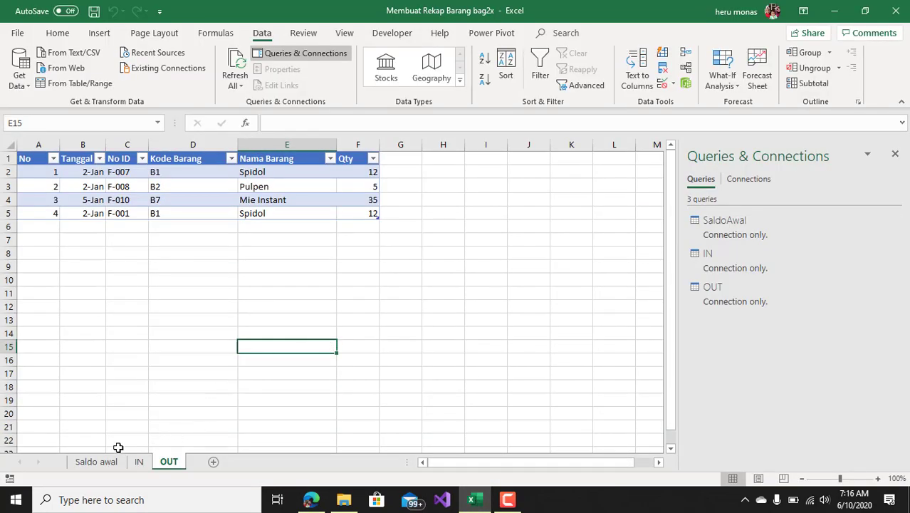
{"action": "left_click", "coordinate": [151, 368]}
{"action": "left_click", "coordinate": [217, 329]}
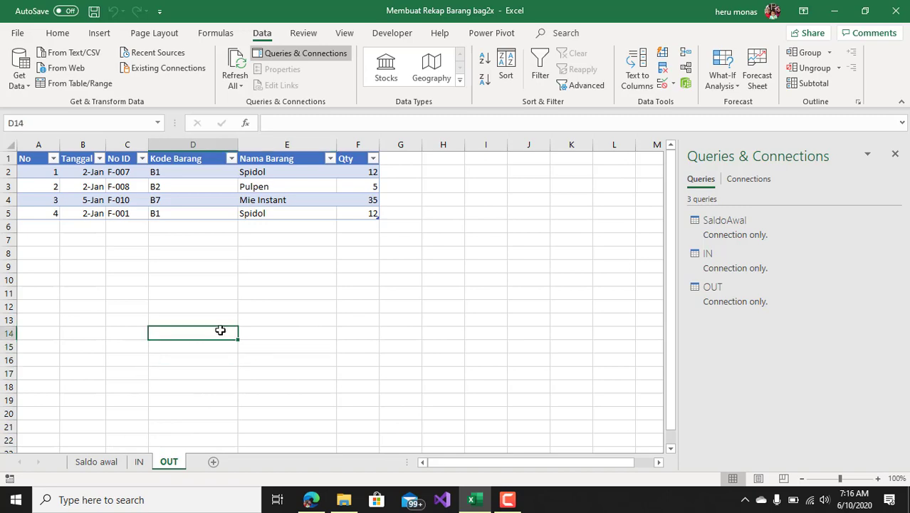
{"action": "left_click", "coordinate": [107, 462]}
{"action": "left_click", "coordinate": [302, 303]}
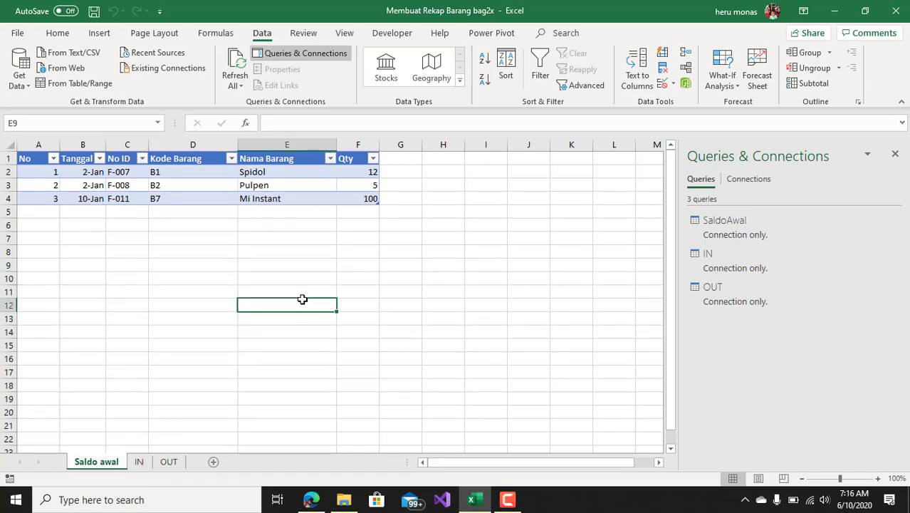
{"action": "left_click", "coordinate": [140, 462]}
{"action": "left_click", "coordinate": [168, 462]}
{"action": "left_click_drag", "start_coordinate": [118, 320], "coordinate": [115, 305]}
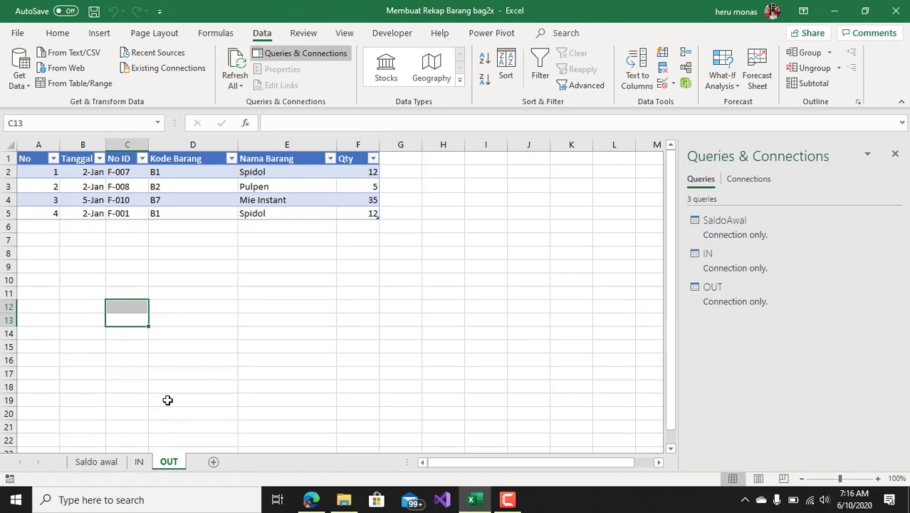
Step: Delete row 5, the F-001 Spidol entry, from the table on the OUT sheet
{"action": "left_click", "coordinate": [13, 213]}
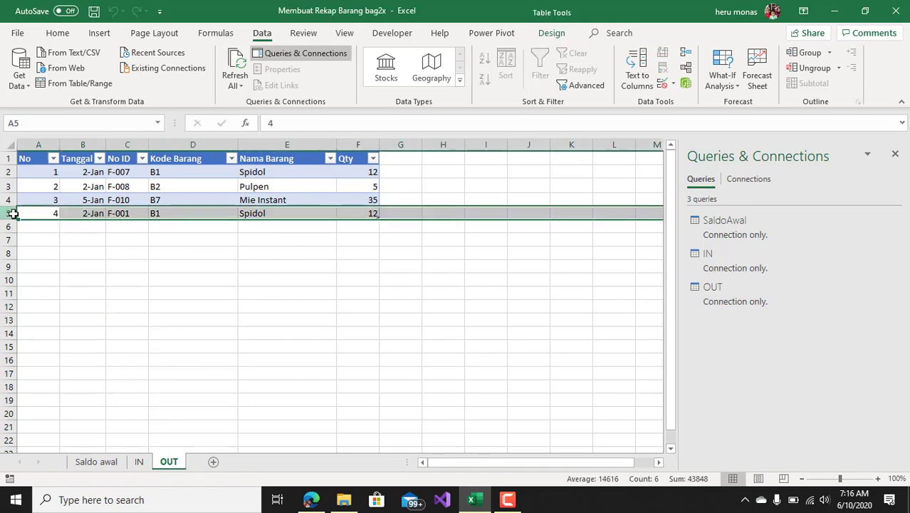
{"action": "right_click", "coordinate": [13, 214]}
{"action": "key", "text": "Escape"}
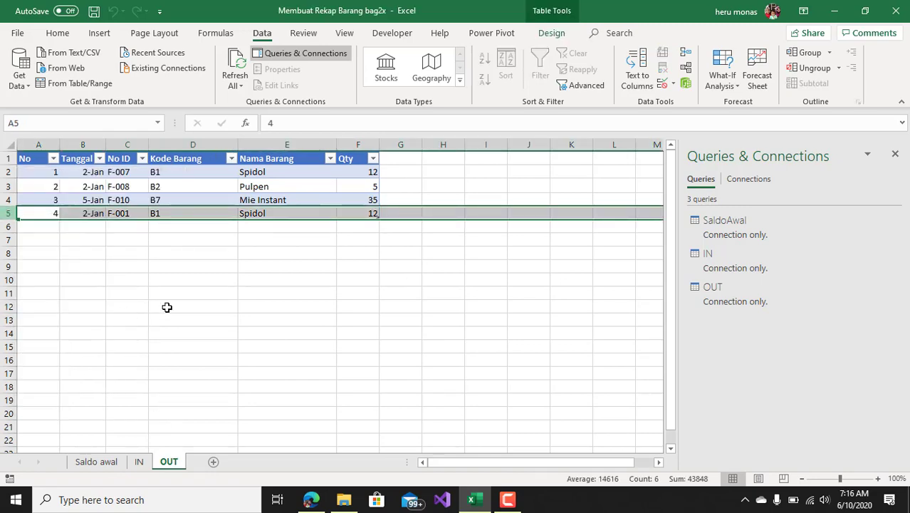
{"action": "left_click", "coordinate": [189, 266]}
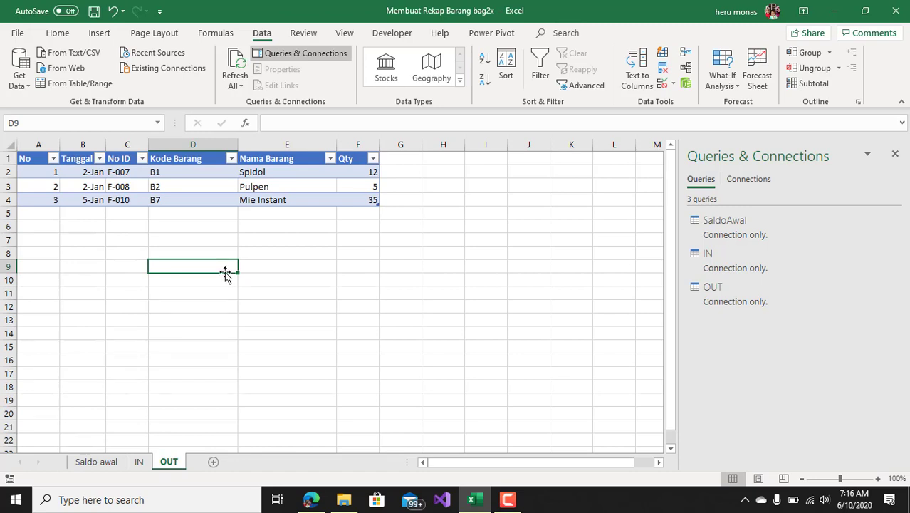
Step: Compare the opening balance, incoming and outgoing item tables across the Saldo awal, IN and OUT sheets
{"action": "left_click", "coordinate": [96, 463]}
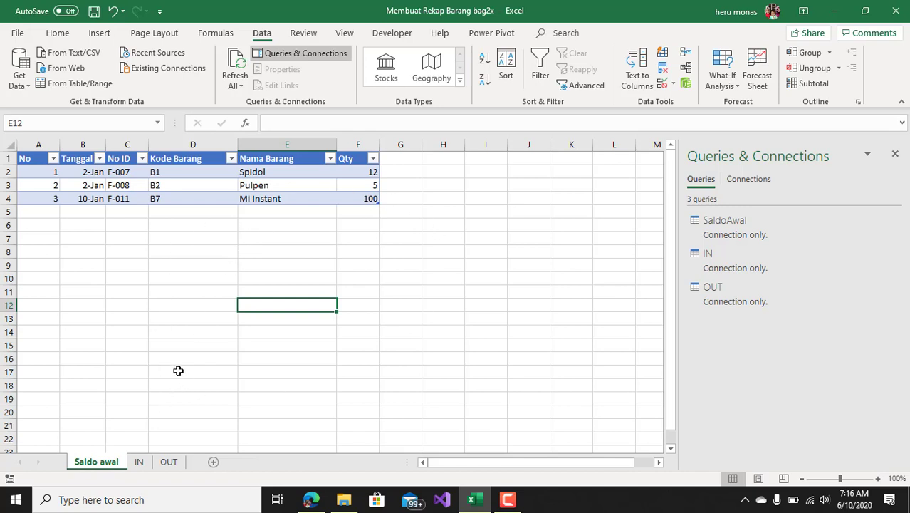
{"action": "left_click", "coordinate": [139, 461]}
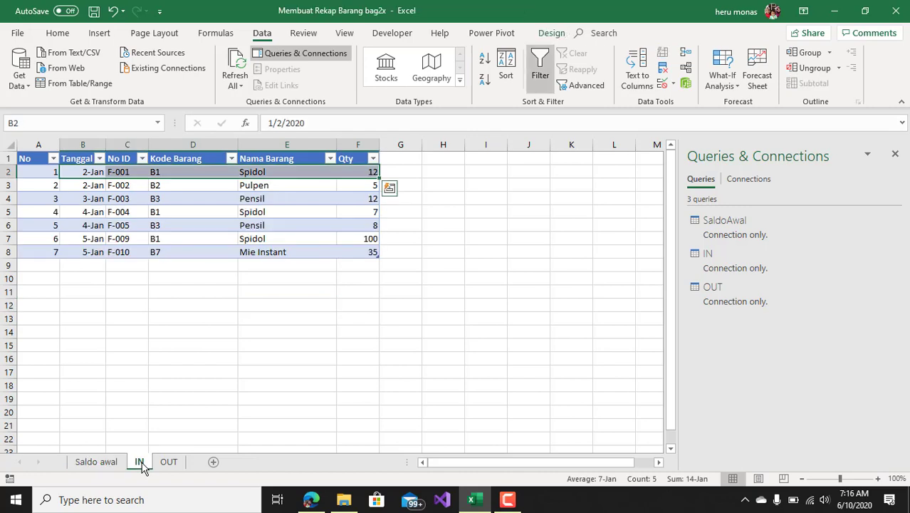
{"action": "left_click", "coordinate": [172, 463]}
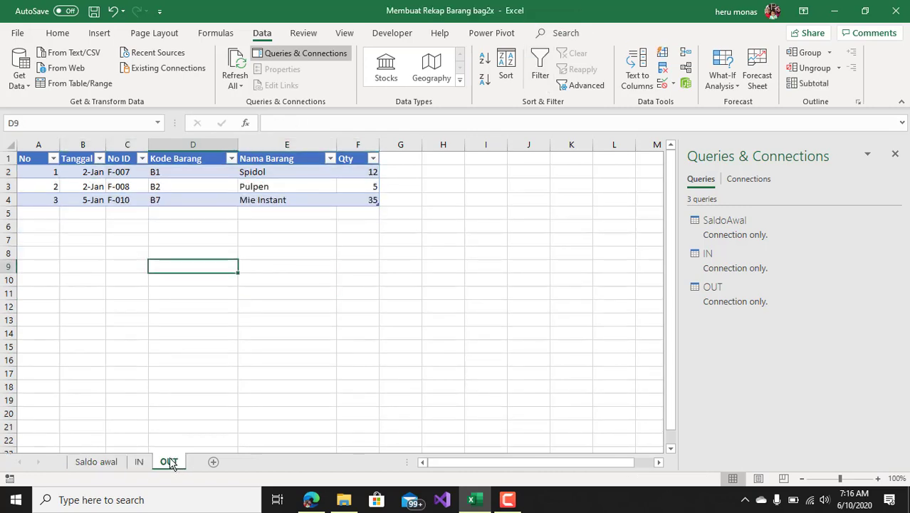
{"action": "left_click", "coordinate": [97, 462]}
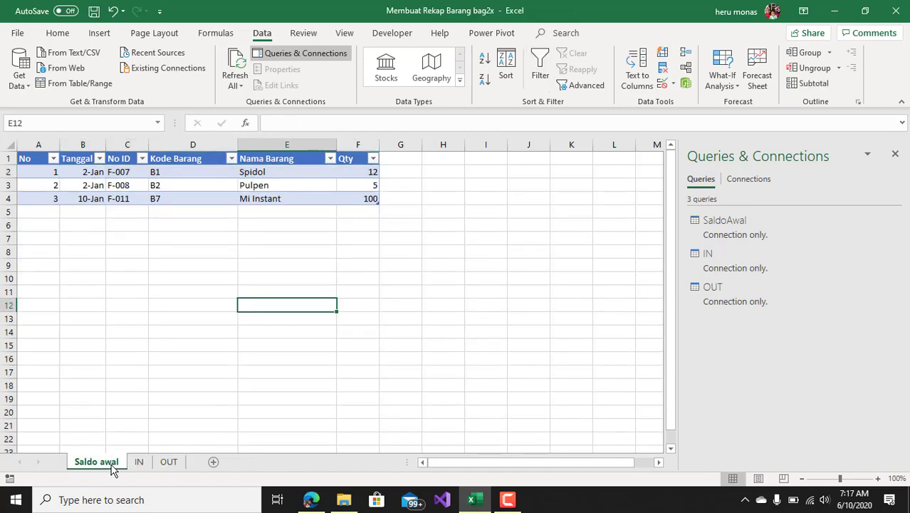
{"action": "left_click", "coordinate": [139, 463]}
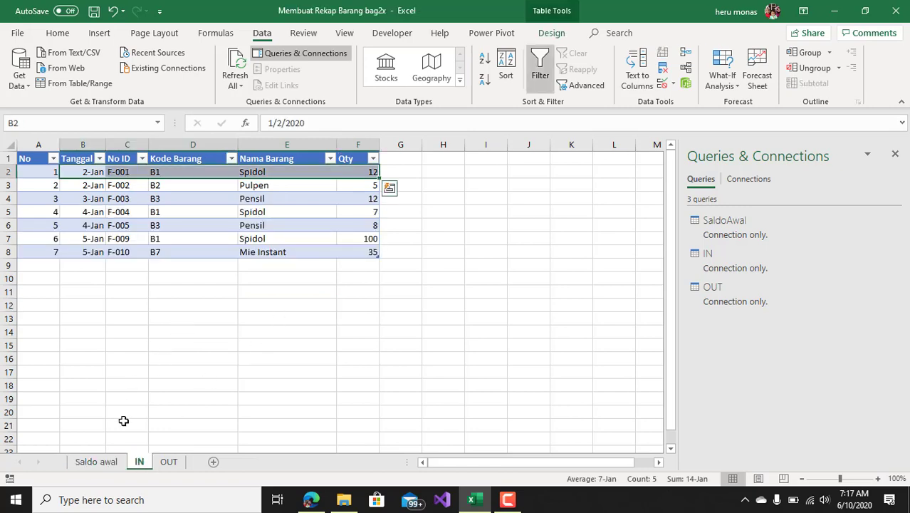
{"action": "left_click", "coordinate": [170, 461]}
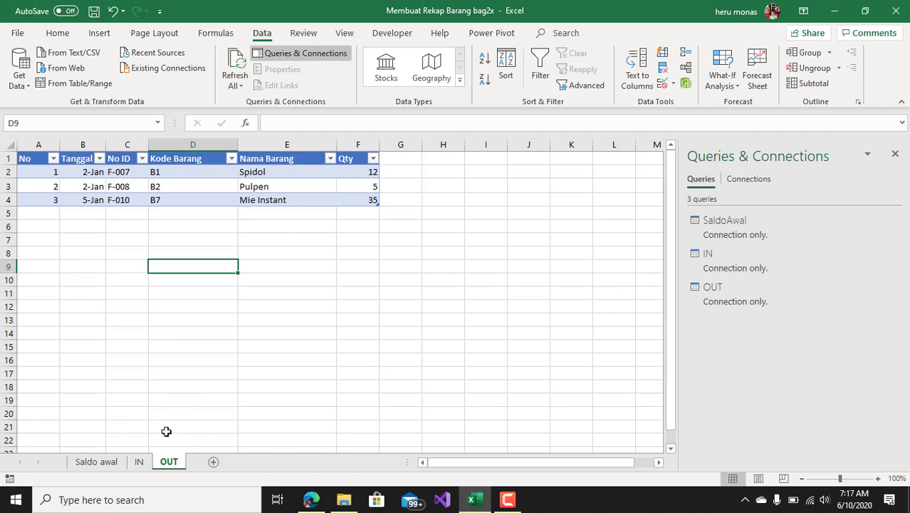
{"action": "left_click", "coordinate": [97, 462]}
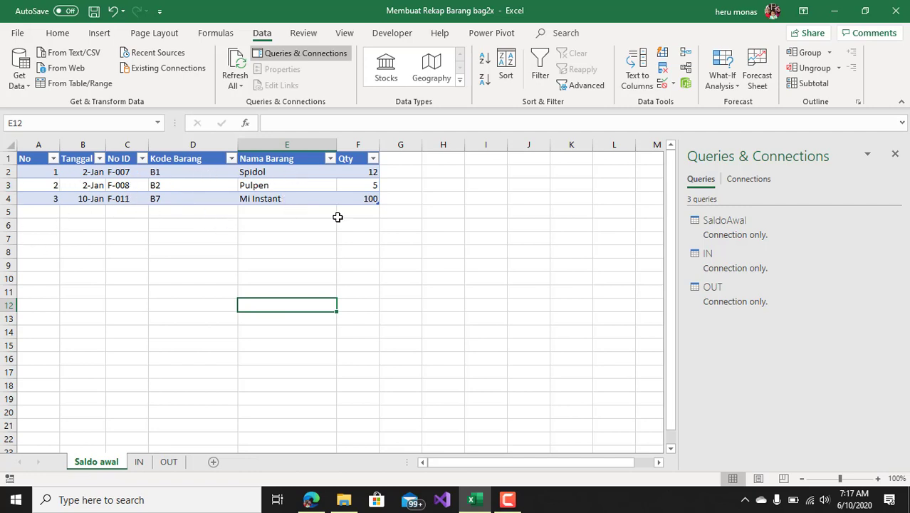
{"action": "left_click", "coordinate": [139, 462]}
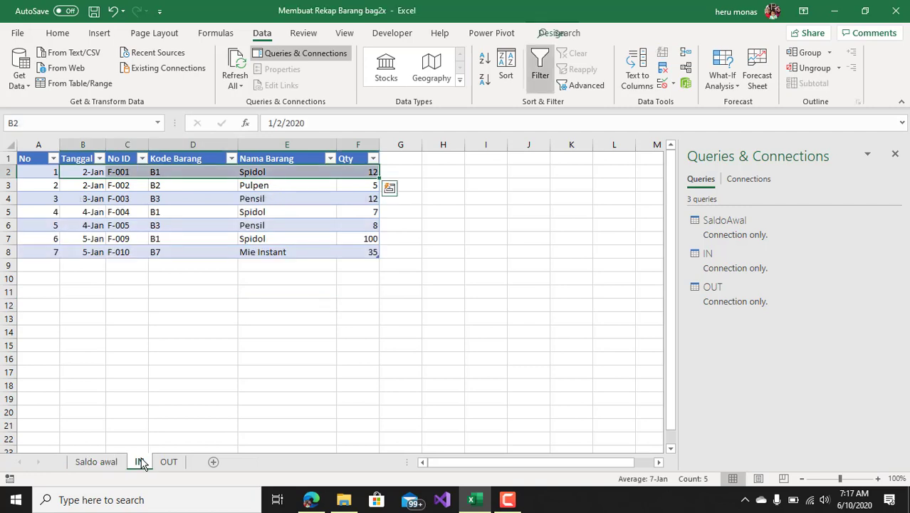
{"action": "left_click", "coordinate": [168, 462]}
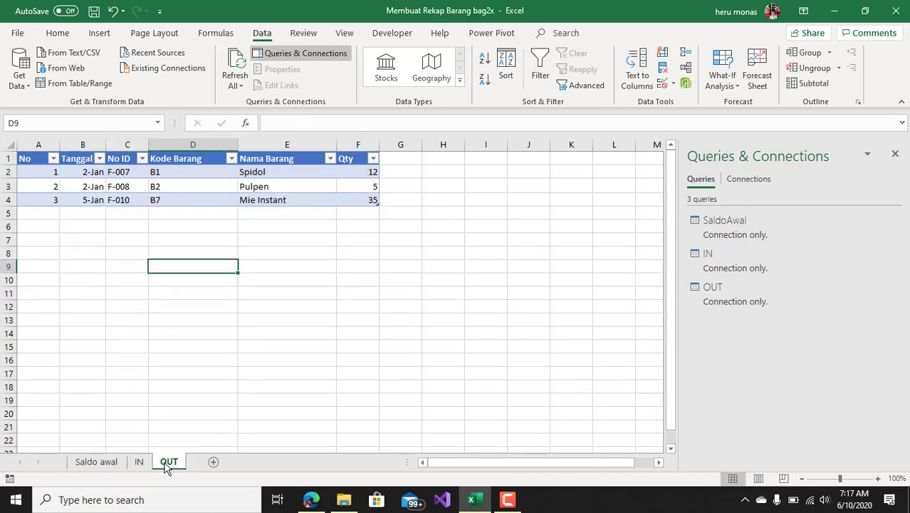
{"action": "left_click", "coordinate": [183, 399]}
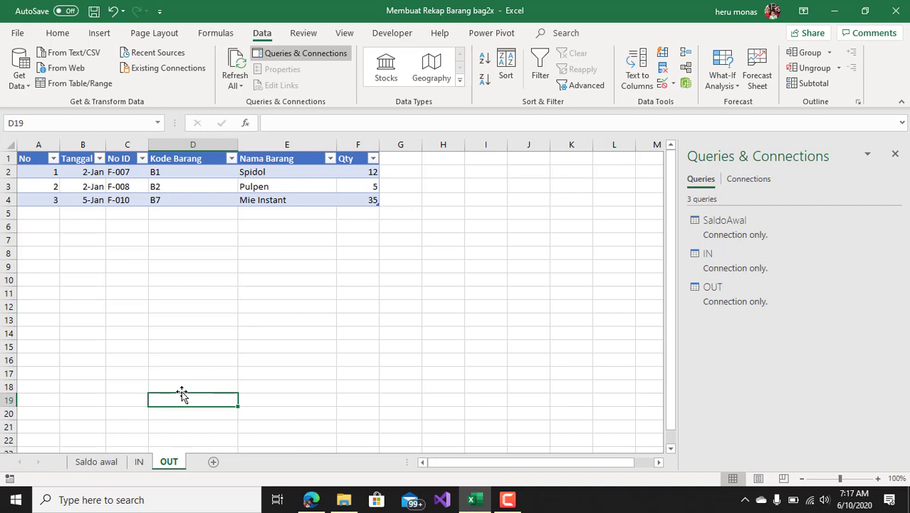
{"action": "left_click", "coordinate": [104, 465]}
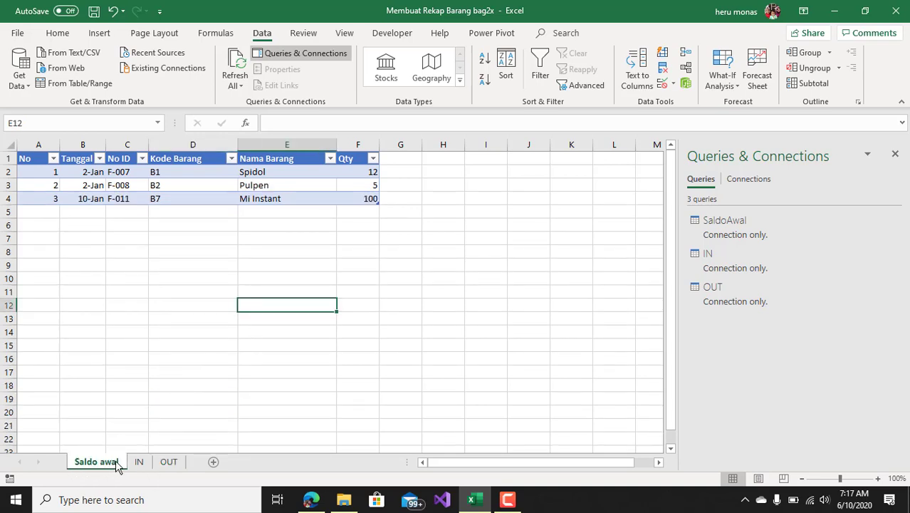
{"action": "left_click", "coordinate": [140, 463]}
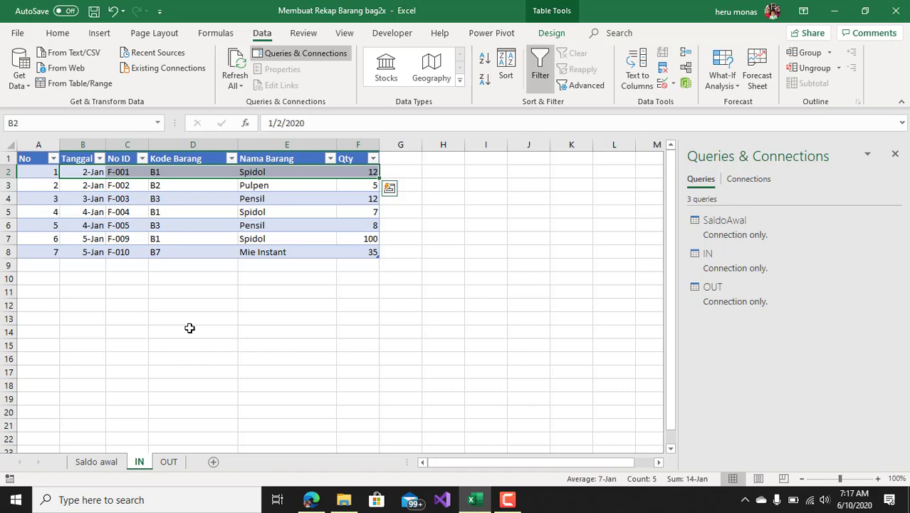
{"action": "left_click", "coordinate": [169, 463]}
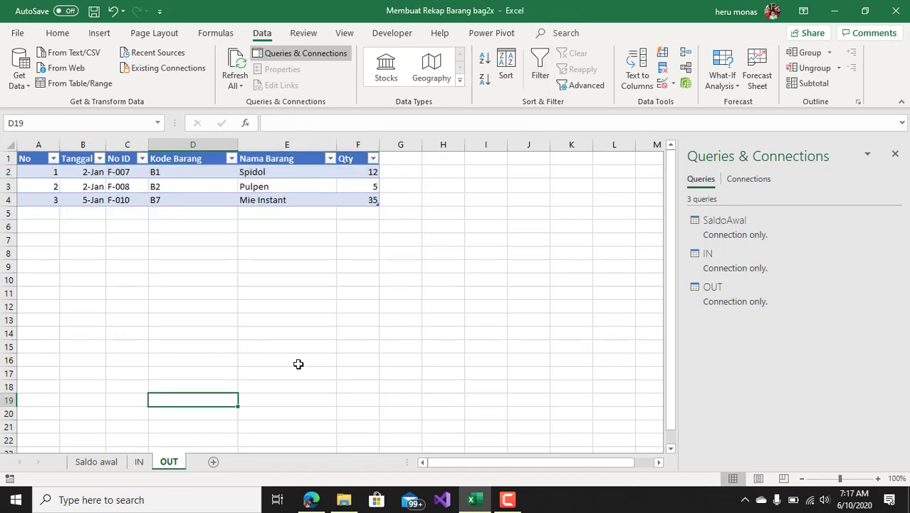
{"action": "left_click", "coordinate": [110, 463]}
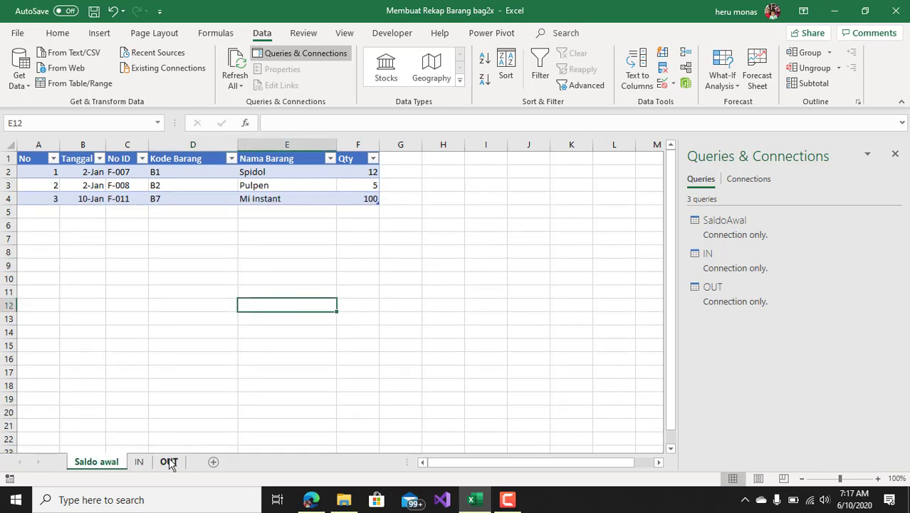
Step: Add a new worksheet named Rekap and place it after the OUT sheet
{"action": "left_click", "coordinate": [213, 462]}
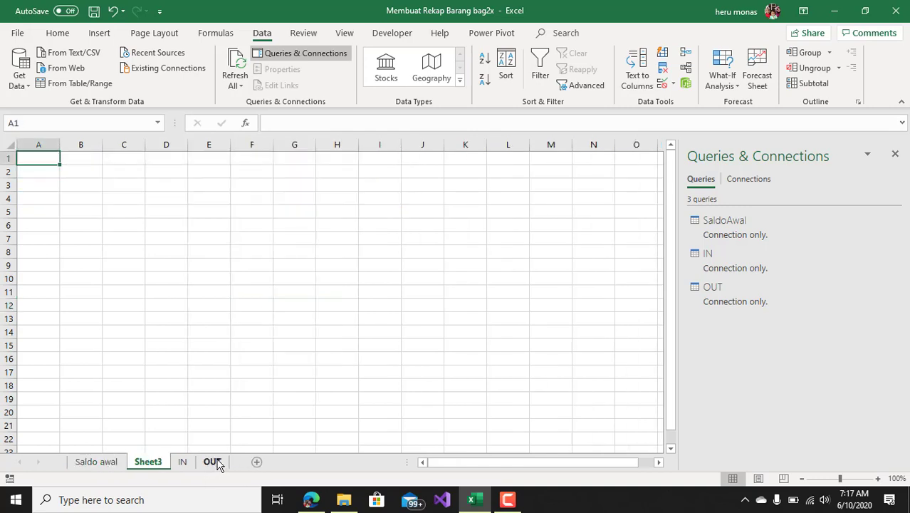
{"action": "double_click", "coordinate": [149, 462]}
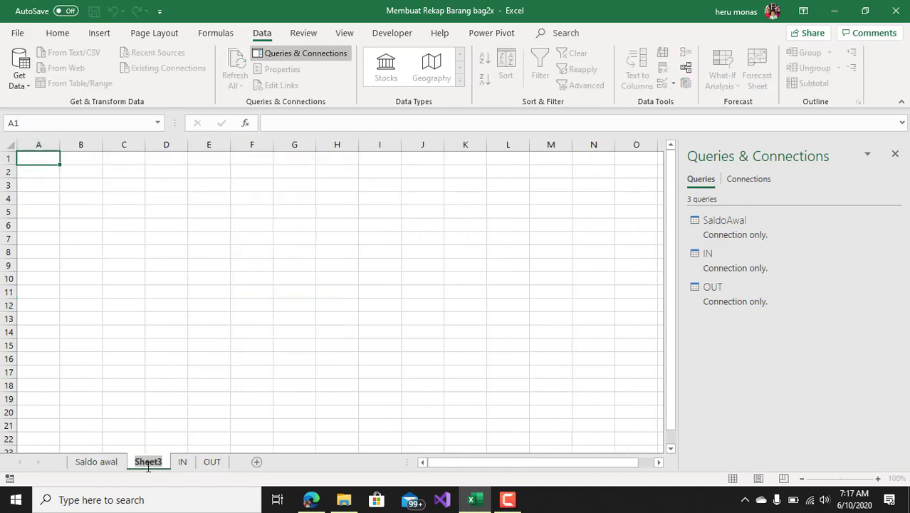
{"action": "type", "text": "Rekap"}
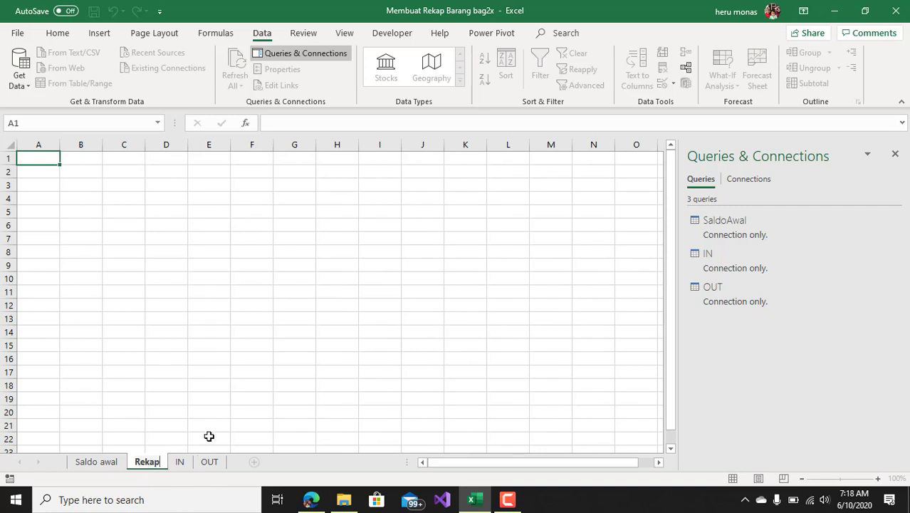
{"action": "left_click", "coordinate": [209, 436]}
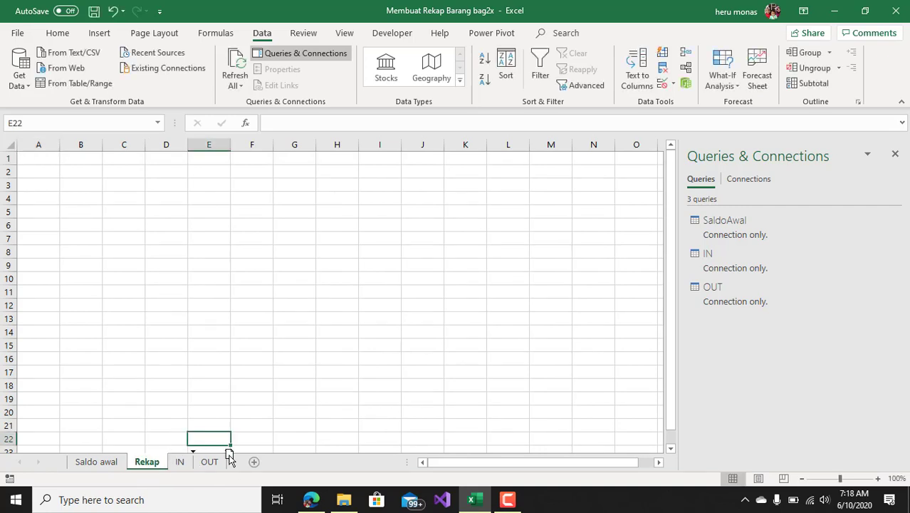
{"action": "left_click_drag", "start_coordinate": [230, 456], "coordinate": [228, 463]}
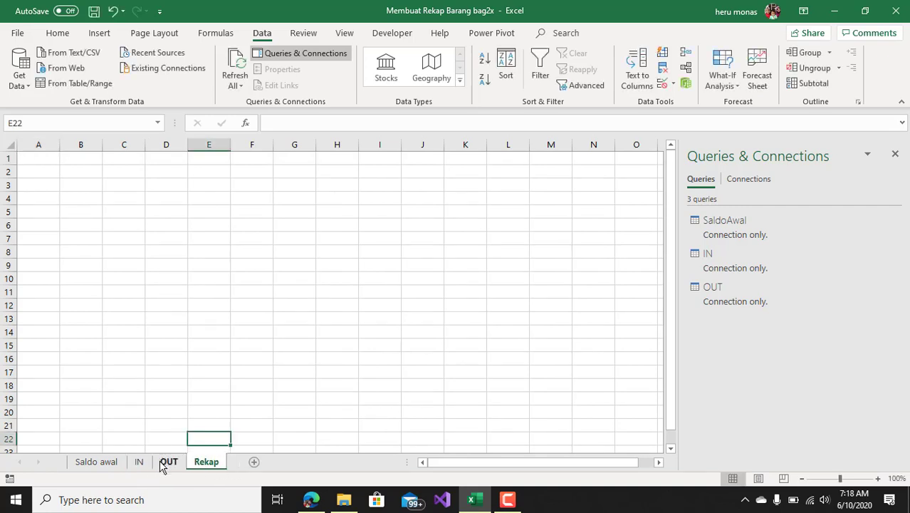
Step: Review the item records on the Saldo awal, IN and OUT sheets, ending on the Rekap sheet
{"action": "left_click", "coordinate": [96, 462]}
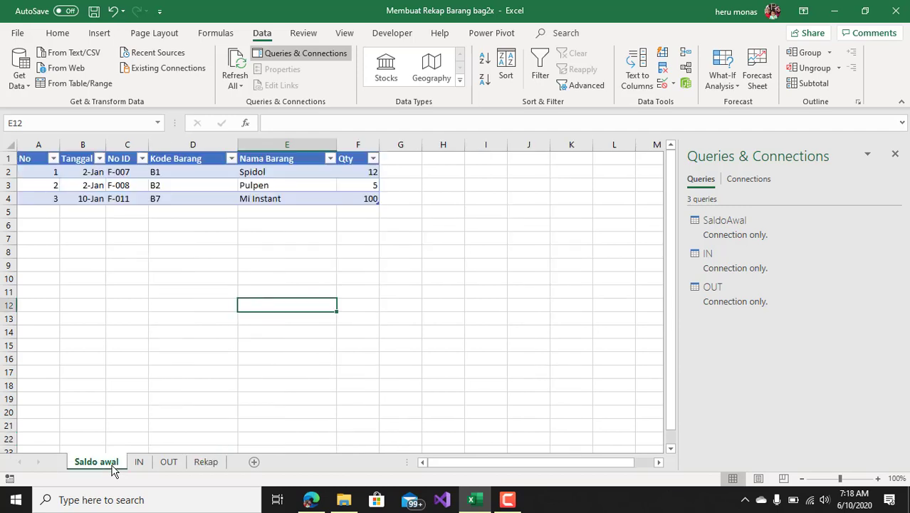
{"action": "left_click", "coordinate": [146, 197]}
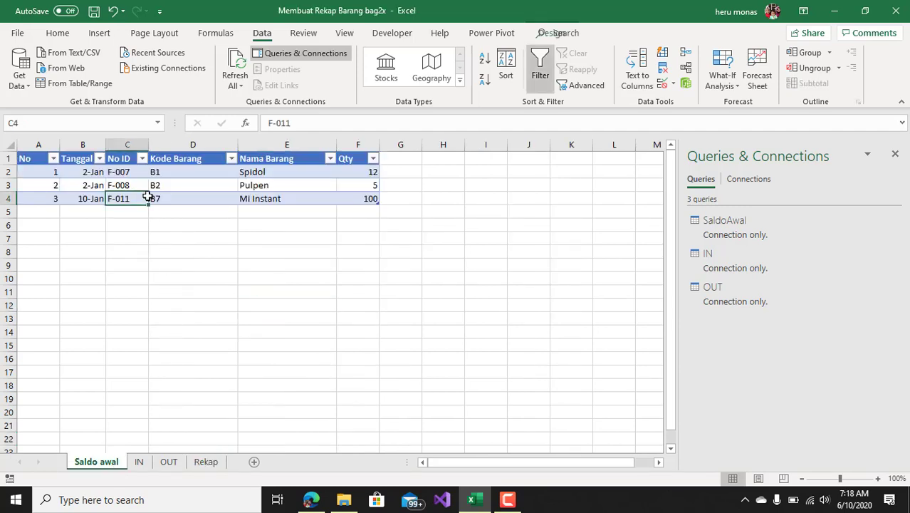
{"action": "left_click", "coordinate": [139, 461]}
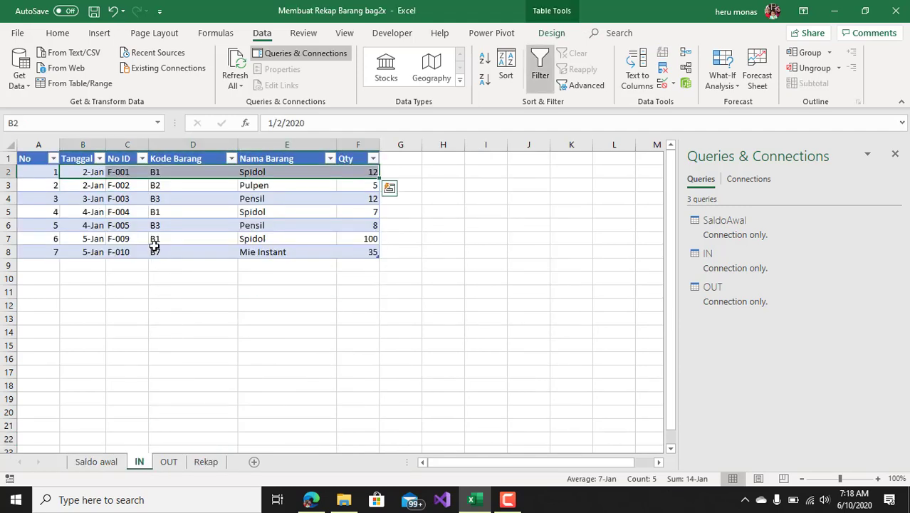
{"action": "left_click", "coordinate": [99, 467]}
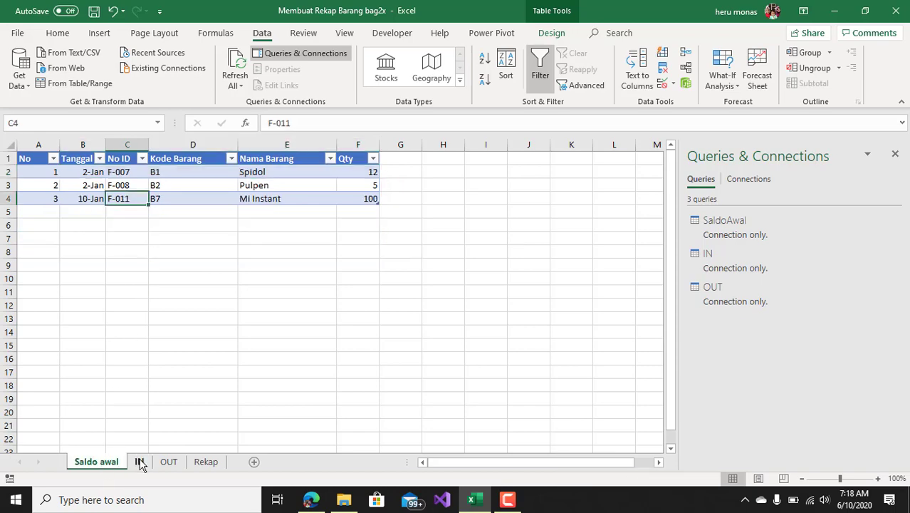
{"action": "left_click", "coordinate": [140, 463]}
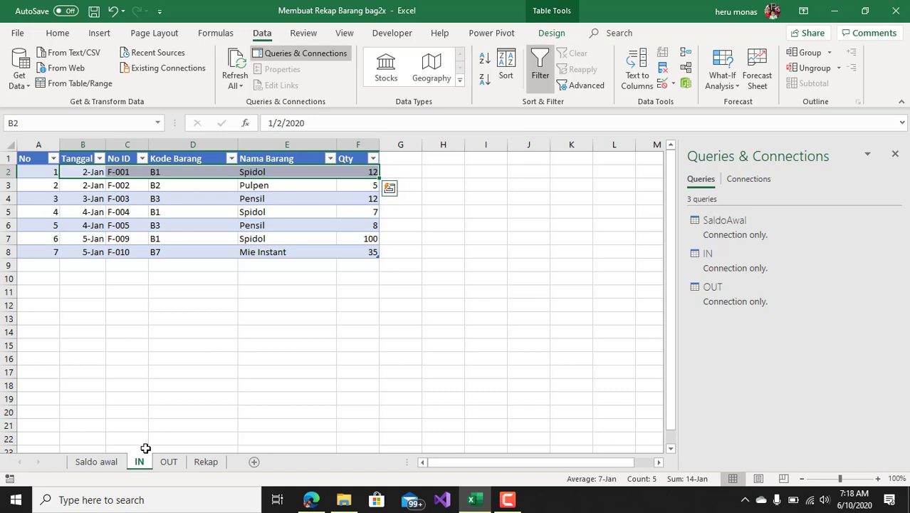
{"action": "left_click", "coordinate": [177, 463]}
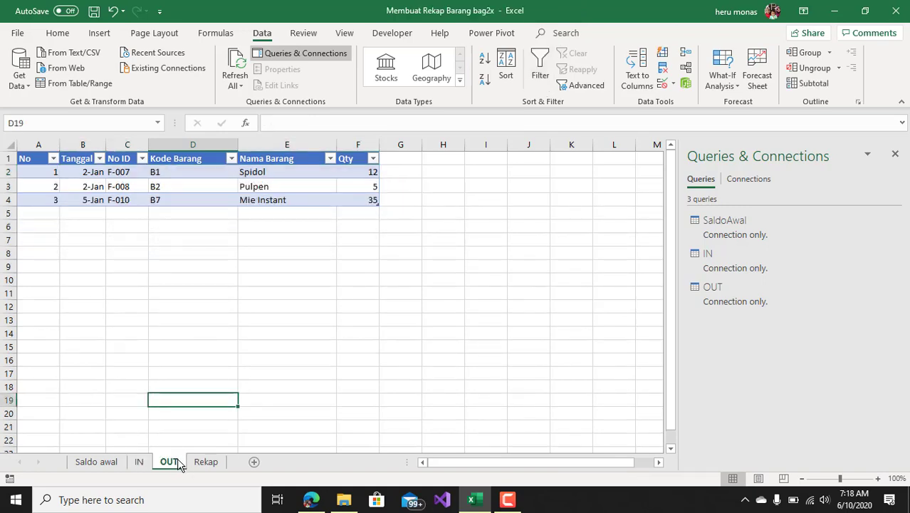
{"action": "left_click", "coordinate": [203, 464]}
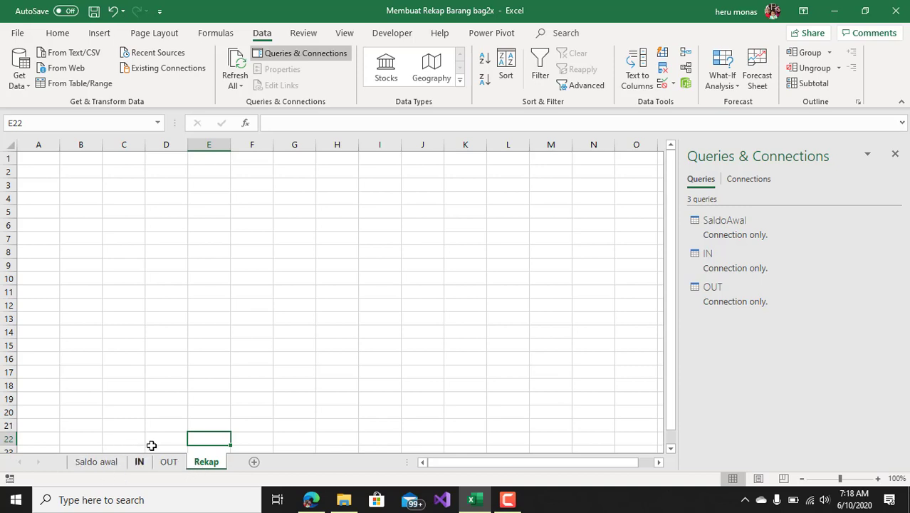
Step: Examine the F-010 Mie Instant entry on the OUT sheet against the records on the IN and Saldo awal sheets
{"action": "left_click", "coordinate": [169, 462]}
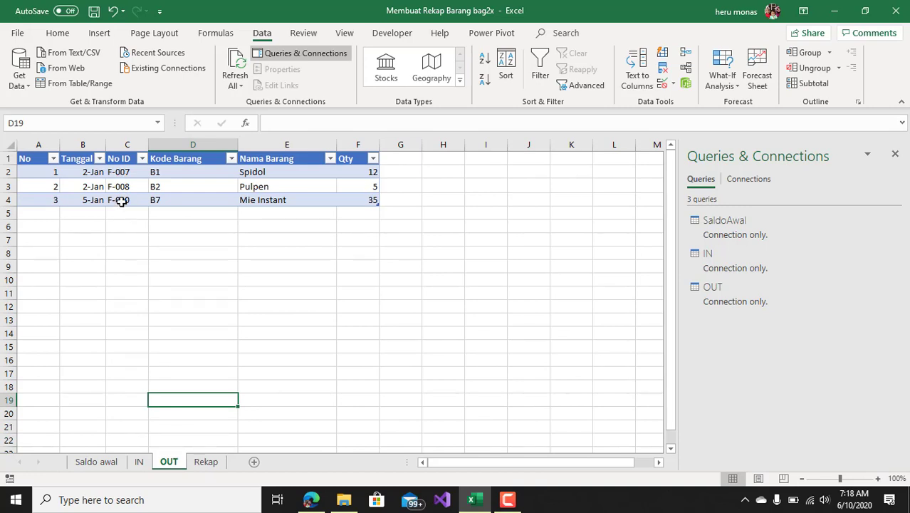
{"action": "left_click", "coordinate": [122, 202]}
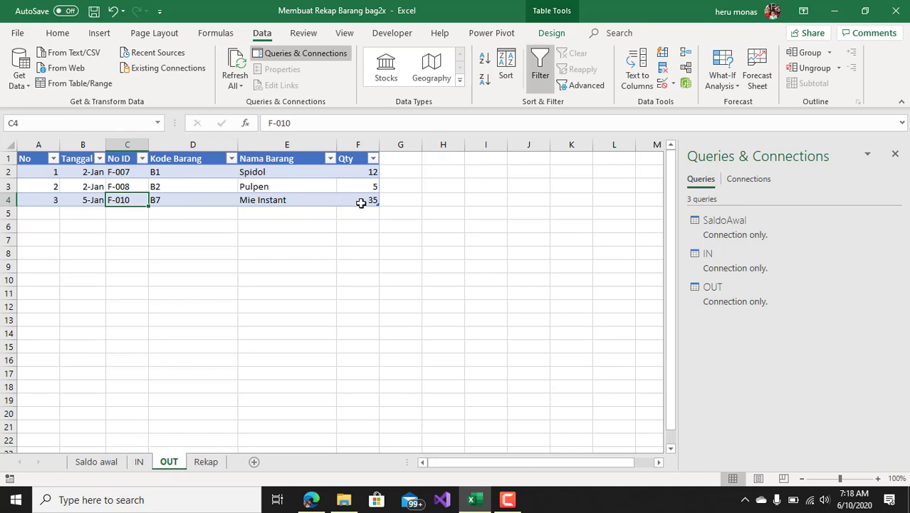
{"action": "left_click", "coordinate": [143, 462]}
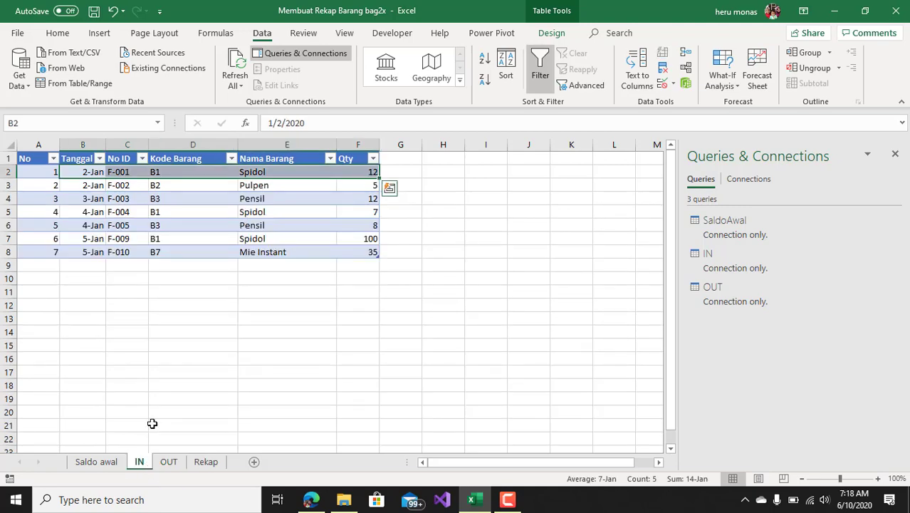
{"action": "left_click", "coordinate": [126, 194]}
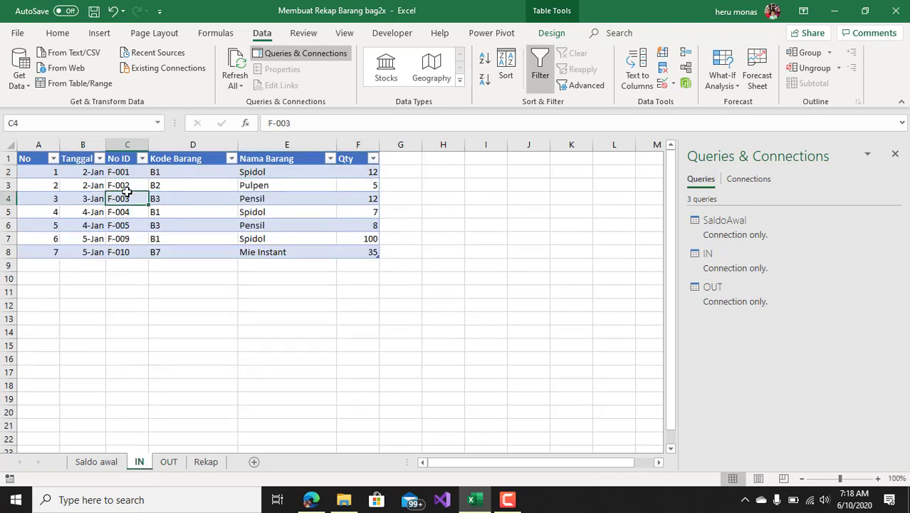
{"action": "left_click", "coordinate": [106, 463]}
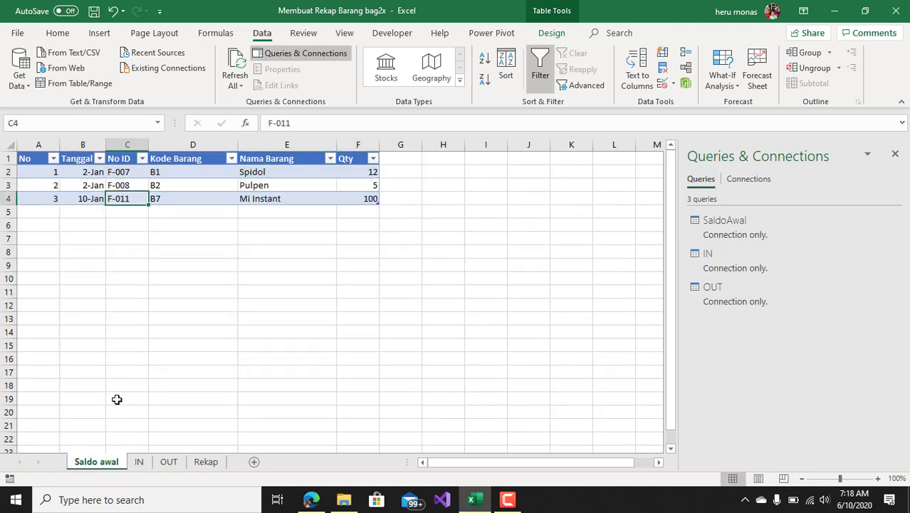
{"action": "left_click", "coordinate": [140, 462]}
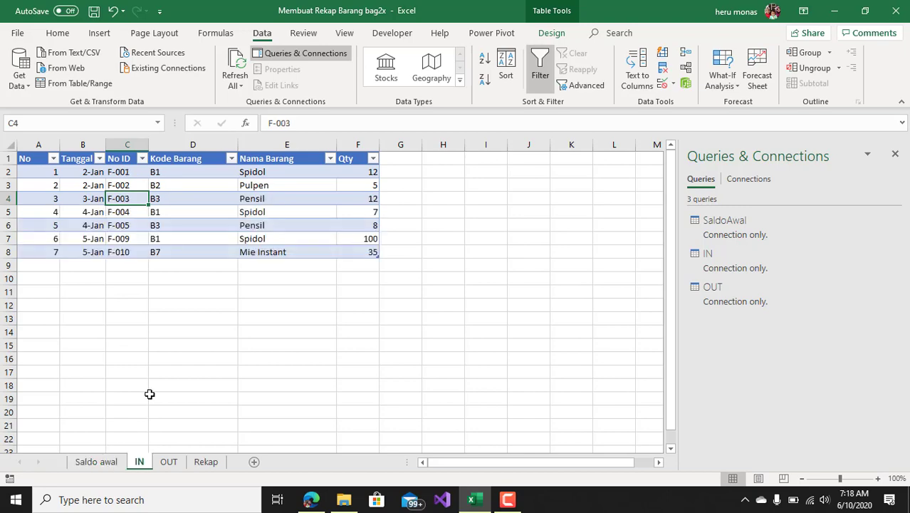
{"action": "left_click", "coordinate": [126, 254]}
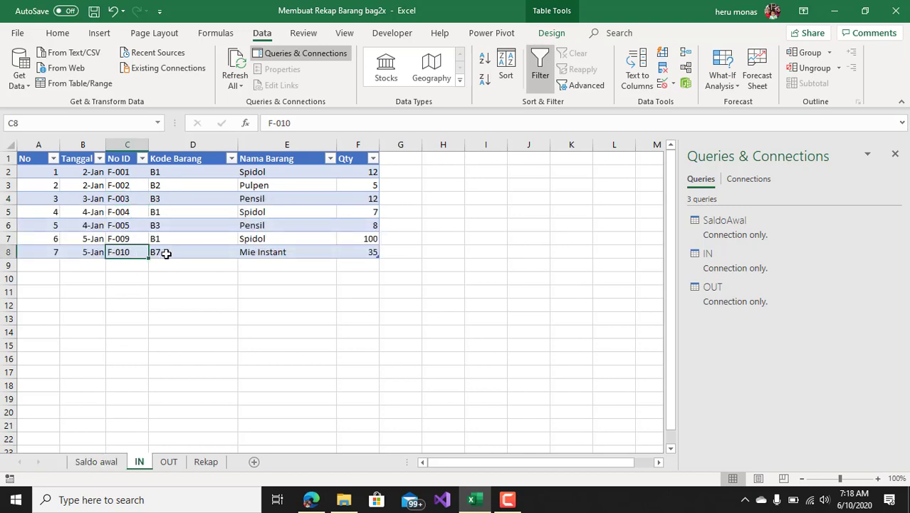
{"action": "left_click", "coordinate": [175, 253]}
{"action": "left_click", "coordinate": [262, 253]}
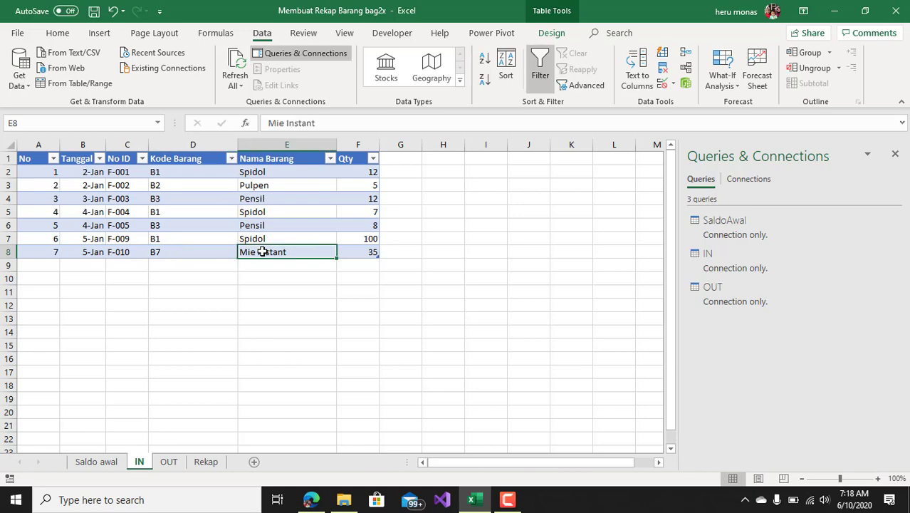
{"action": "left_click", "coordinate": [372, 252]}
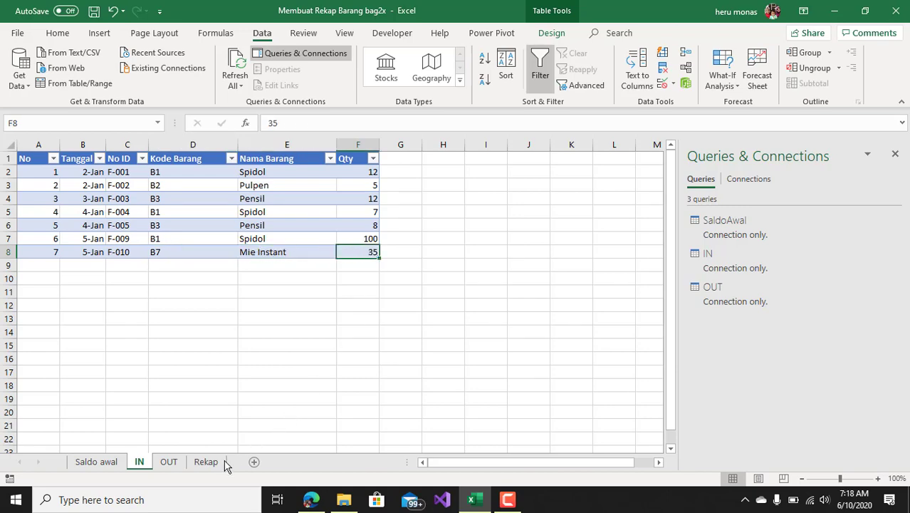
{"action": "left_click", "coordinate": [177, 462]}
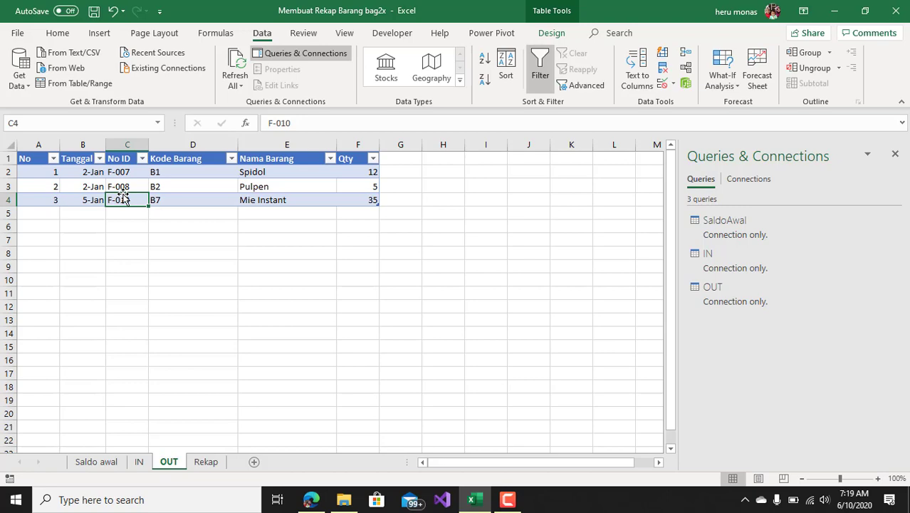
Step: Switch to the browser to view the Facebook group's post about making an item recap with Power Query, and return to Excel's OUT sheet
{"action": "left_click", "coordinate": [310, 499]}
{"action": "scroll", "coordinate": [376, 305], "scroll_direction": "up", "scroll_amount": 2}
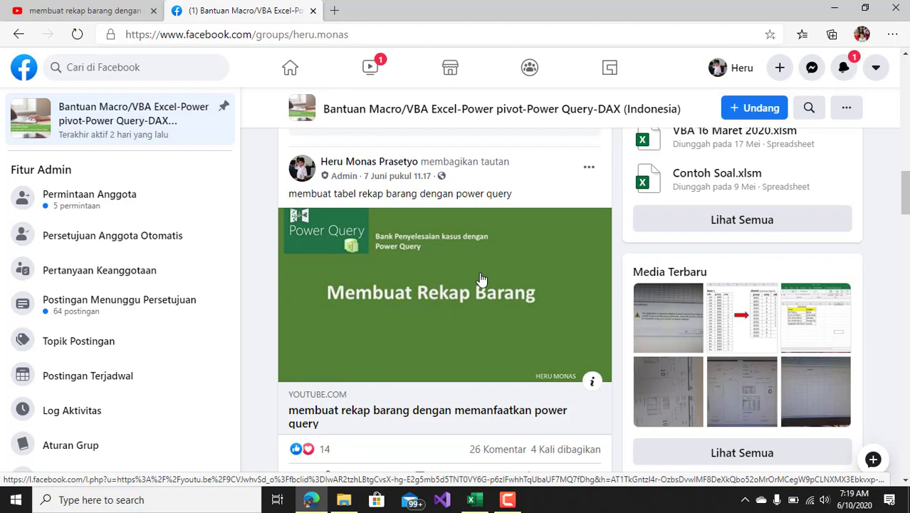
{"action": "left_click", "coordinate": [471, 499]}
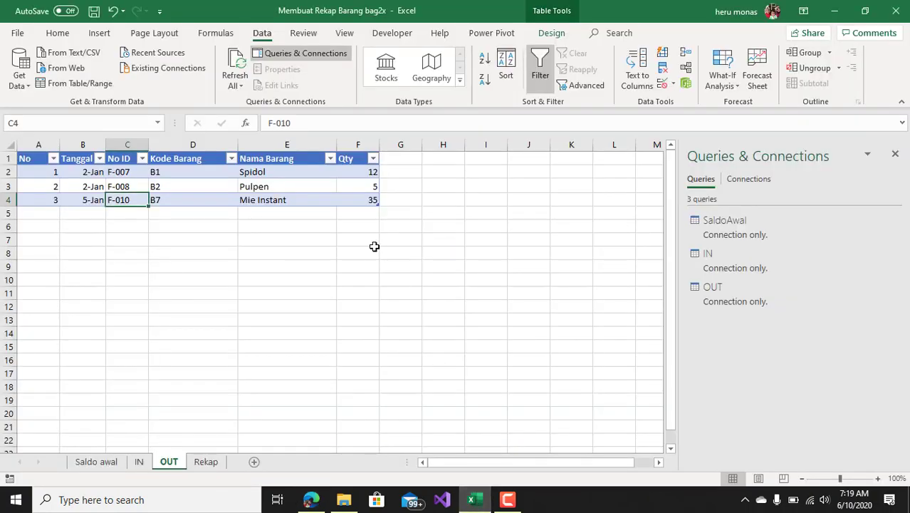
{"action": "left_click", "coordinate": [283, 247]}
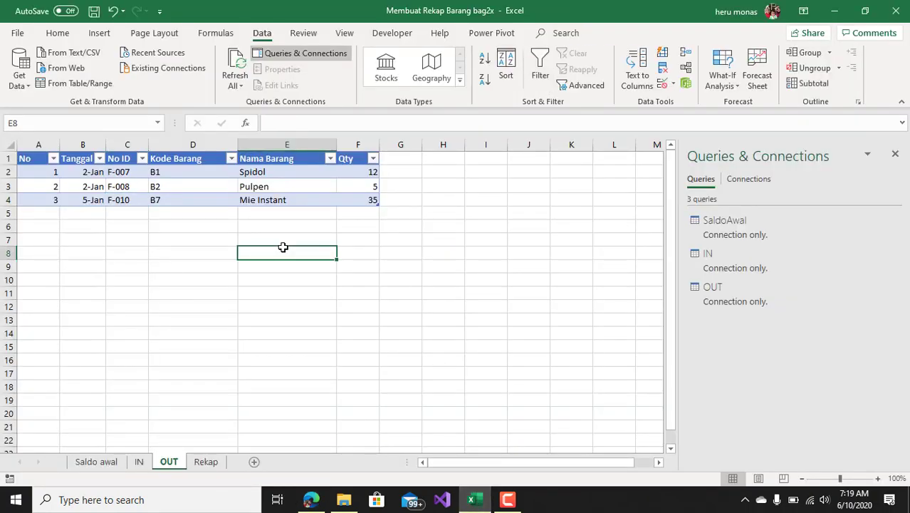
Step: Switch to the browser to view the Membuat Rekap Barang YouTube video page, and return to Excel's Rekap sheet
{"action": "left_click", "coordinate": [311, 499]}
{"action": "left_click", "coordinate": [117, 12]}
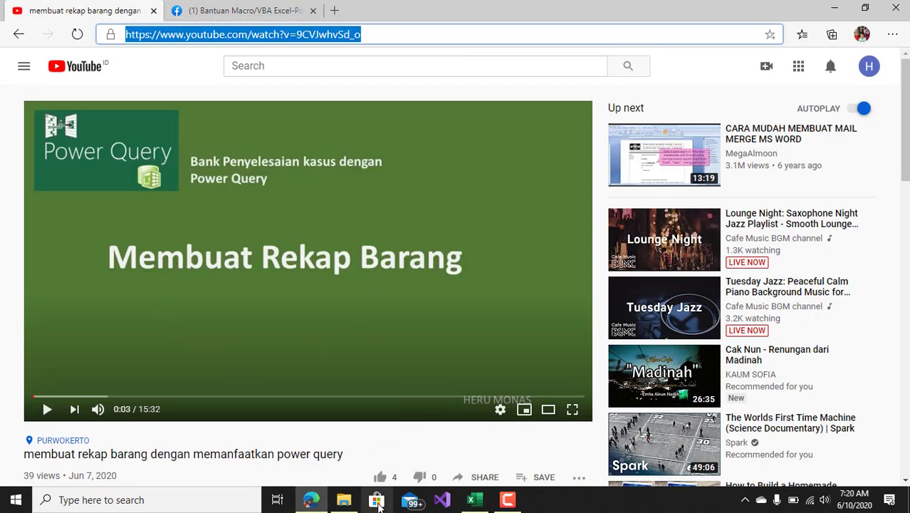
{"action": "left_click", "coordinate": [471, 500]}
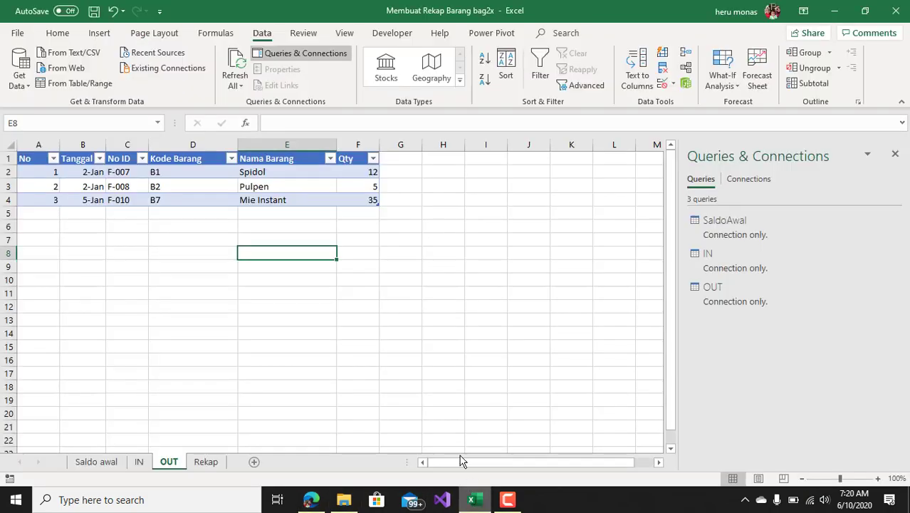
{"action": "left_click", "coordinate": [364, 310]}
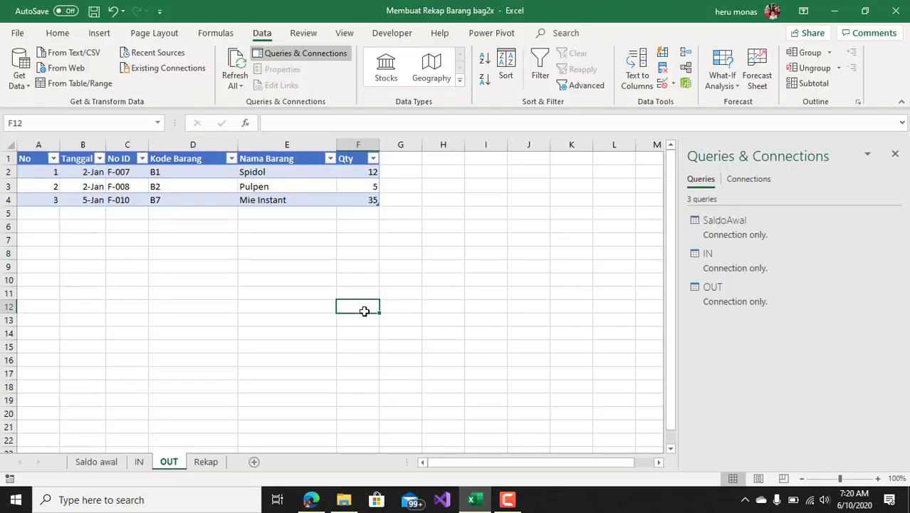
{"action": "left_click", "coordinate": [307, 266]}
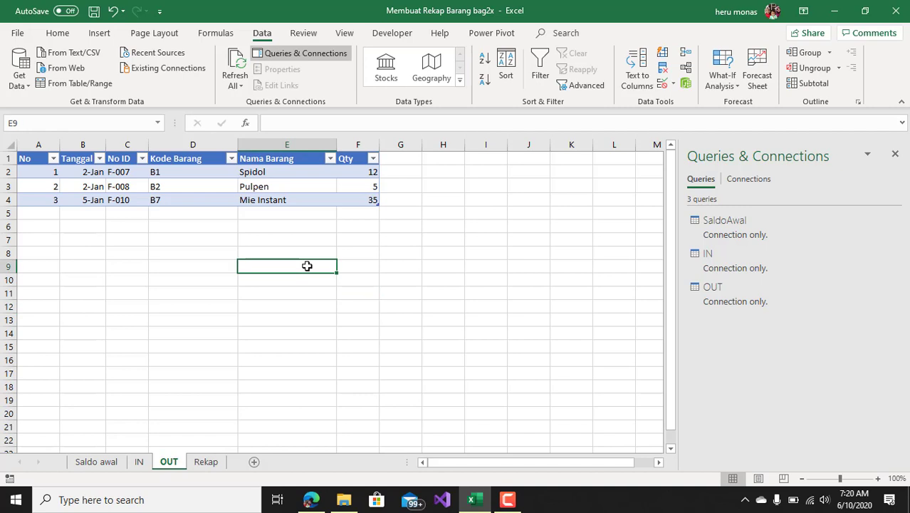
{"action": "left_click", "coordinate": [214, 464]}
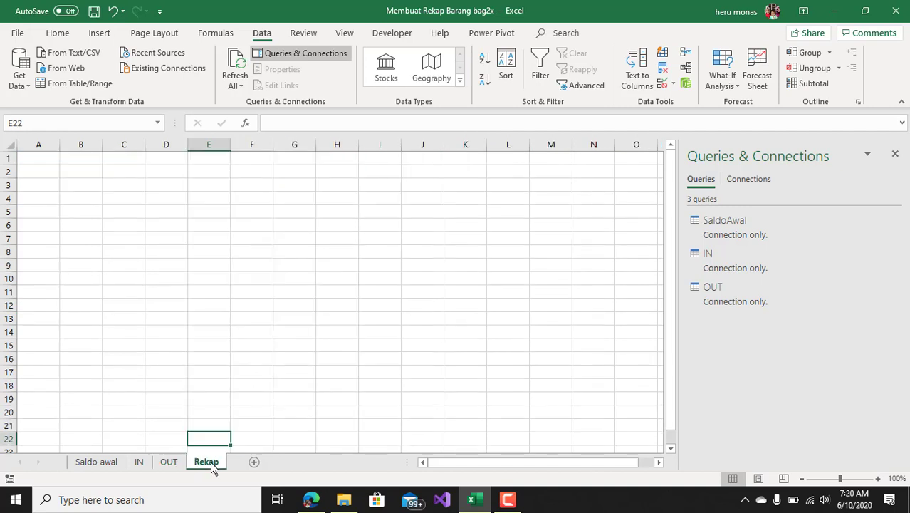
Step: Go to the Saldo awal sheet and delete the SaldoAwal query from the workbook
{"action": "left_click", "coordinate": [98, 463]}
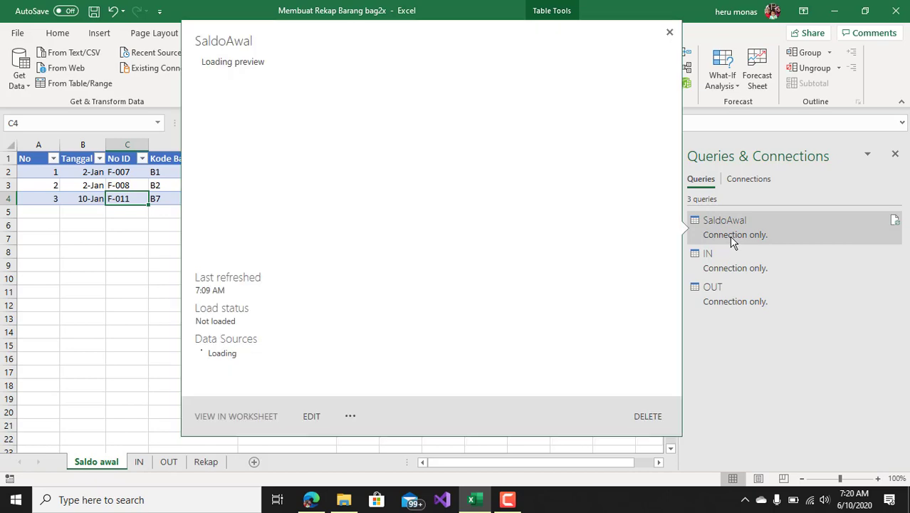
{"action": "right_click", "coordinate": [730, 238]}
{"action": "left_click", "coordinate": [760, 262]}
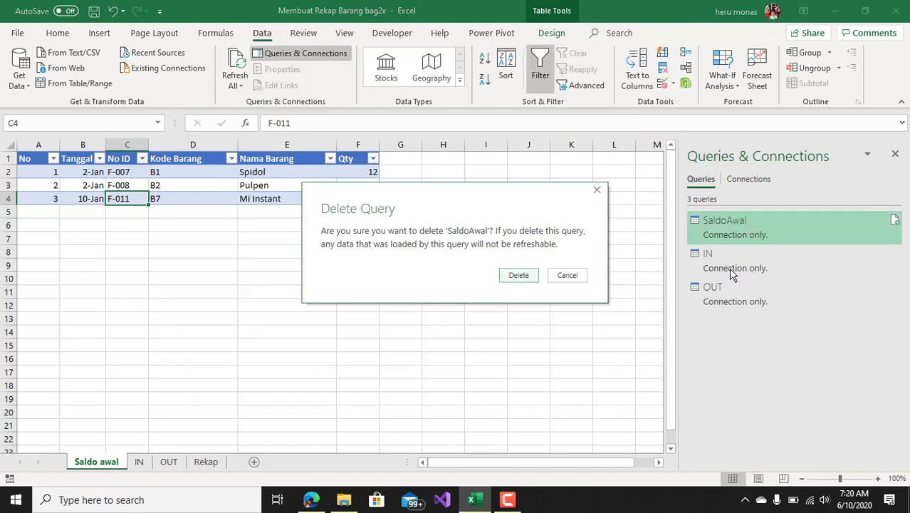
{"action": "left_click", "coordinate": [534, 278]}
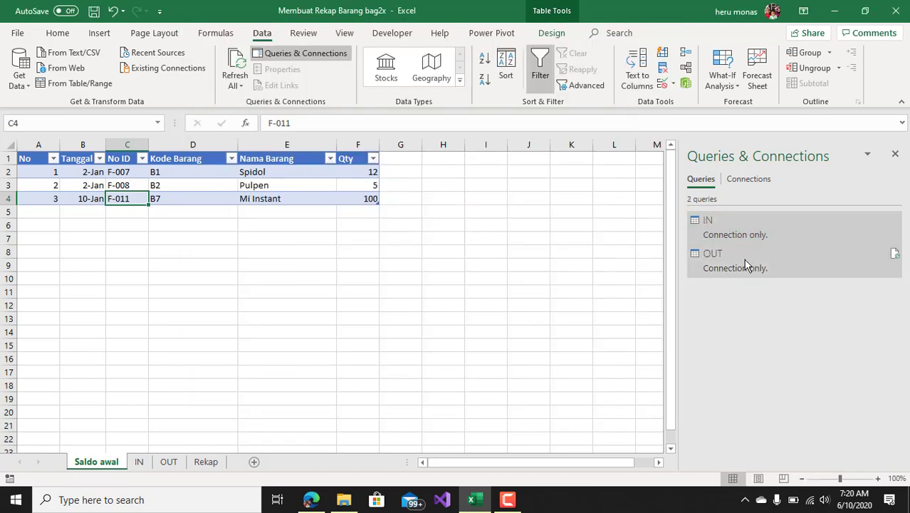
Step: Delete the OUT and IN queries from the workbook and close the list of queries and connections
{"action": "right_click", "coordinate": [747, 265]}
{"action": "left_click", "coordinate": [768, 262]}
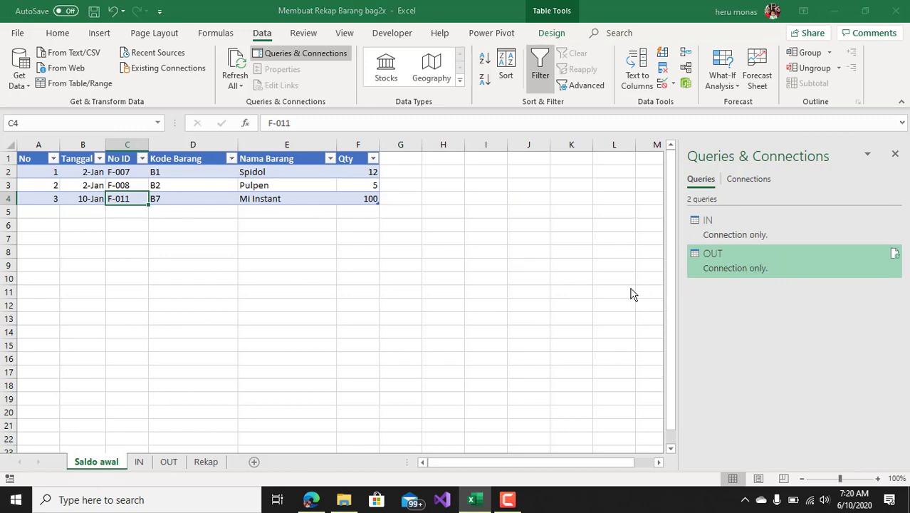
{"action": "left_click", "coordinate": [519, 275]}
{"action": "left_click", "coordinate": [752, 240]}
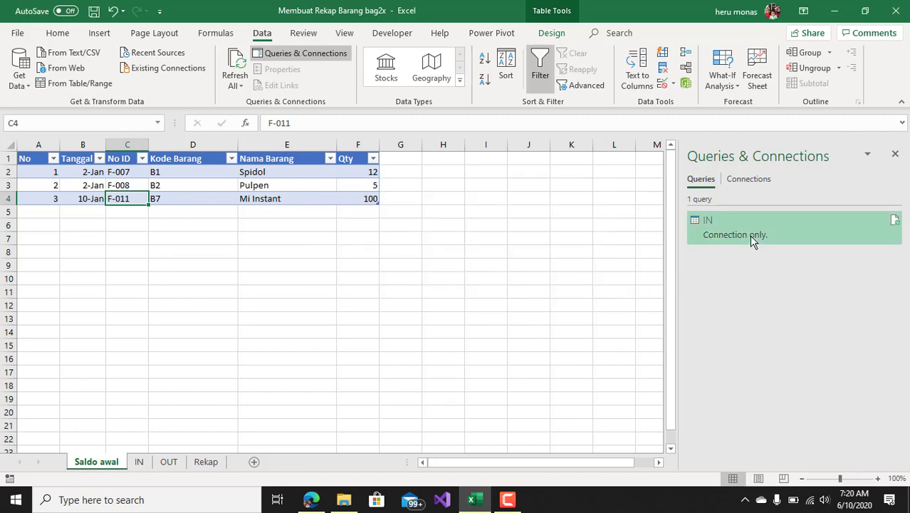
{"action": "right_click", "coordinate": [753, 240]}
{"action": "left_click", "coordinate": [775, 263]}
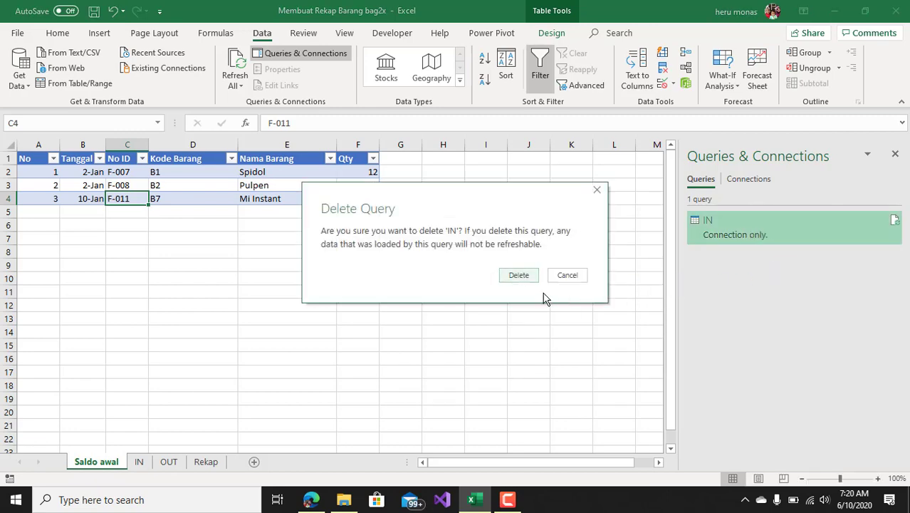
{"action": "left_click", "coordinate": [519, 275]}
{"action": "left_click", "coordinate": [490, 277]}
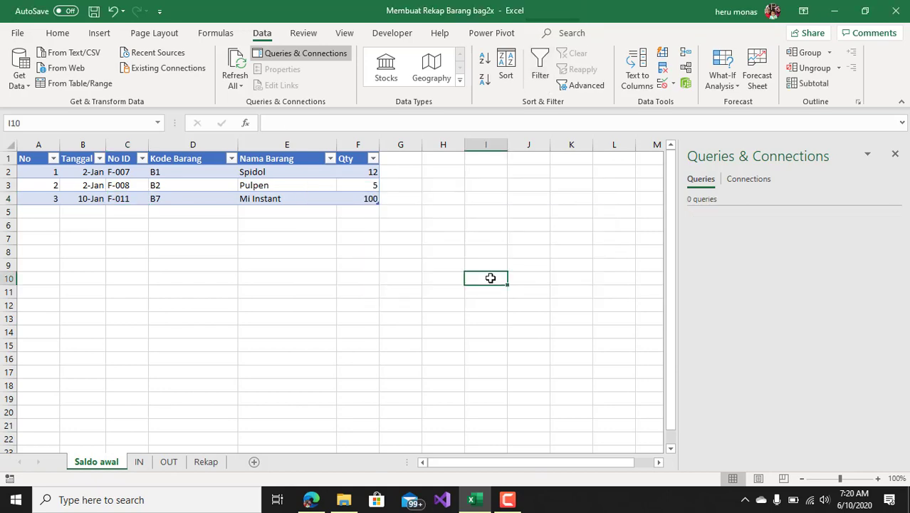
{"action": "left_click", "coordinate": [896, 155]}
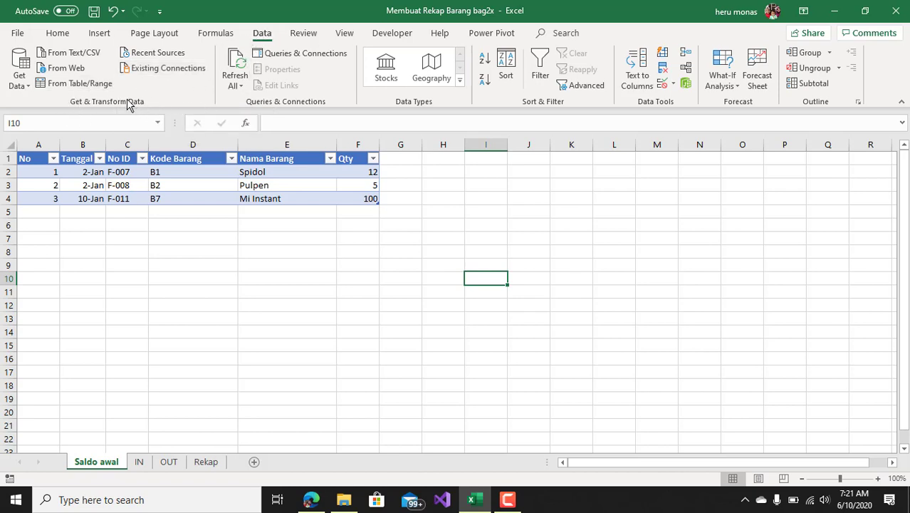
{"action": "left_click", "coordinate": [28, 87]}
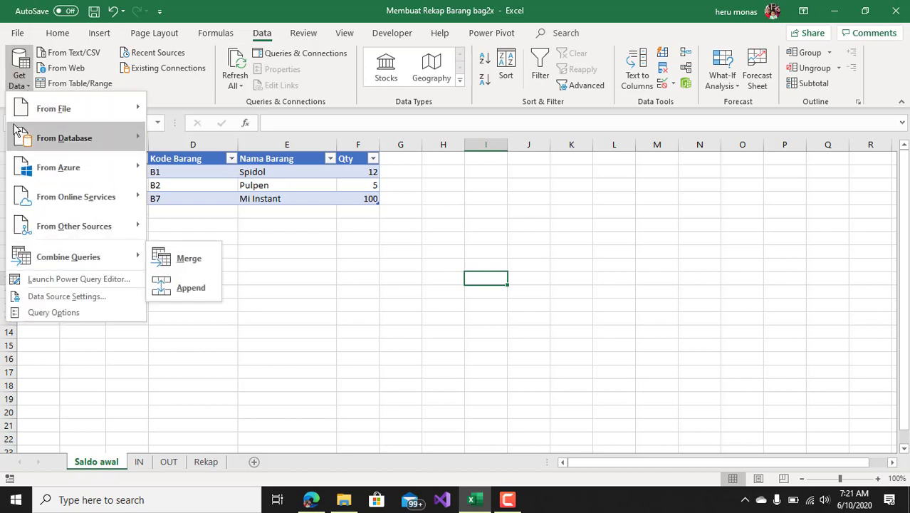
{"action": "left_click", "coordinate": [179, 80]}
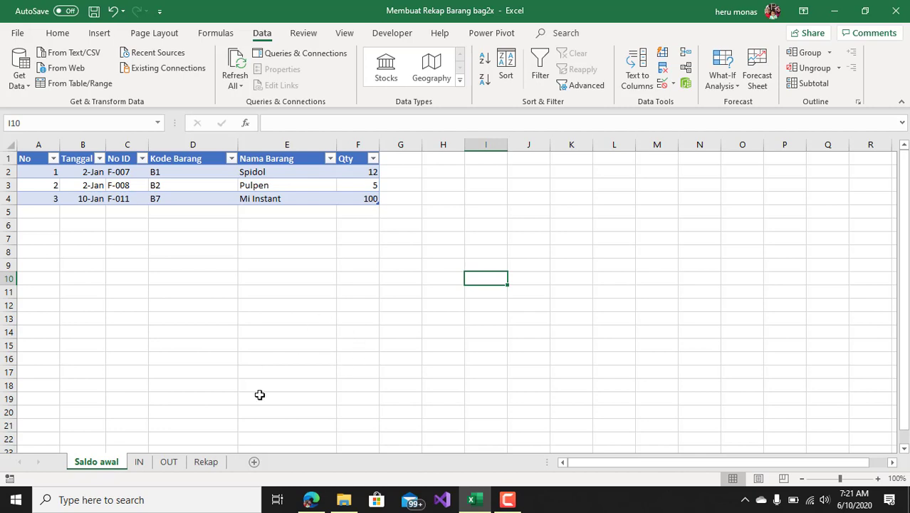
Step: Look through the tables on the IN and OUT sheets and return to the Saldo awal table
{"action": "left_click", "coordinate": [138, 463]}
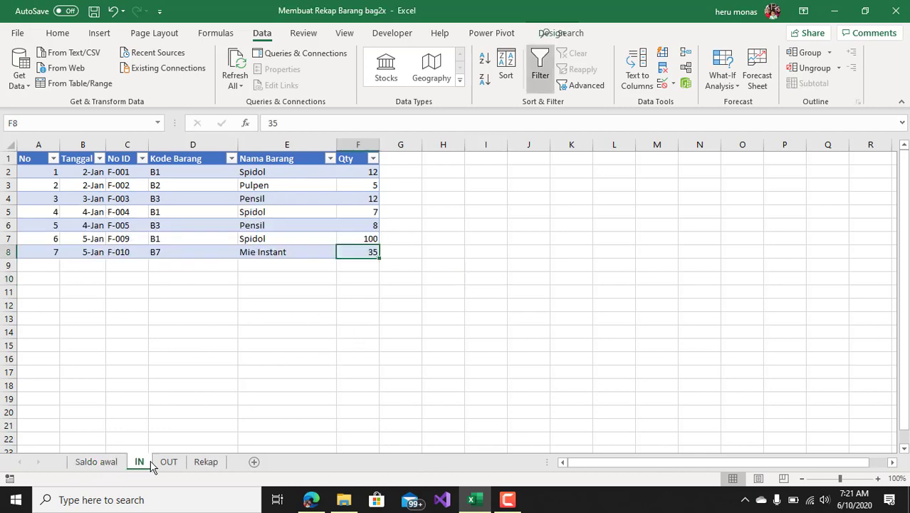
{"action": "left_click", "coordinate": [169, 463]}
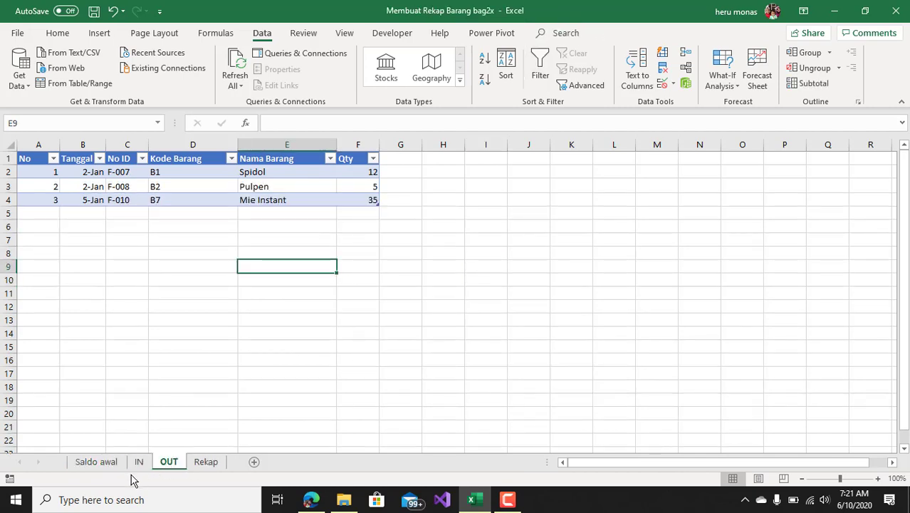
{"action": "left_click", "coordinate": [97, 462]}
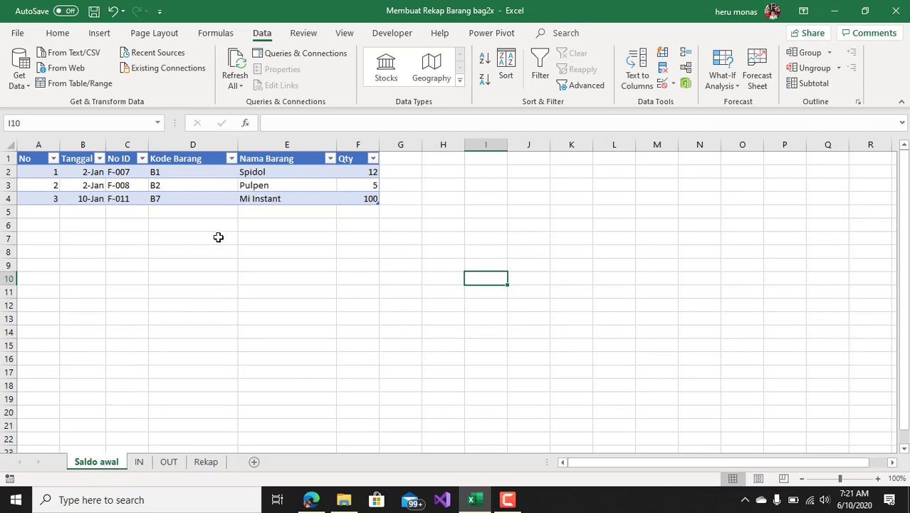
{"action": "left_click", "coordinate": [189, 181]}
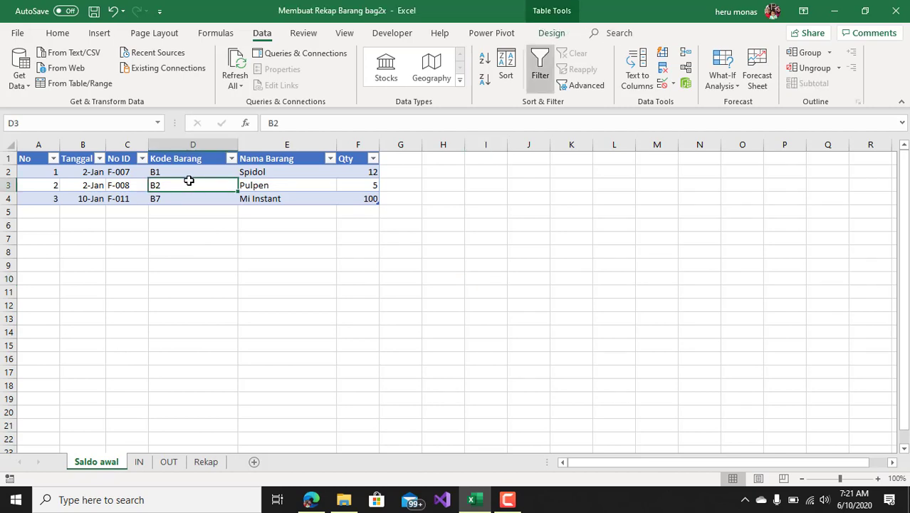
{"action": "left_click", "coordinate": [95, 190]}
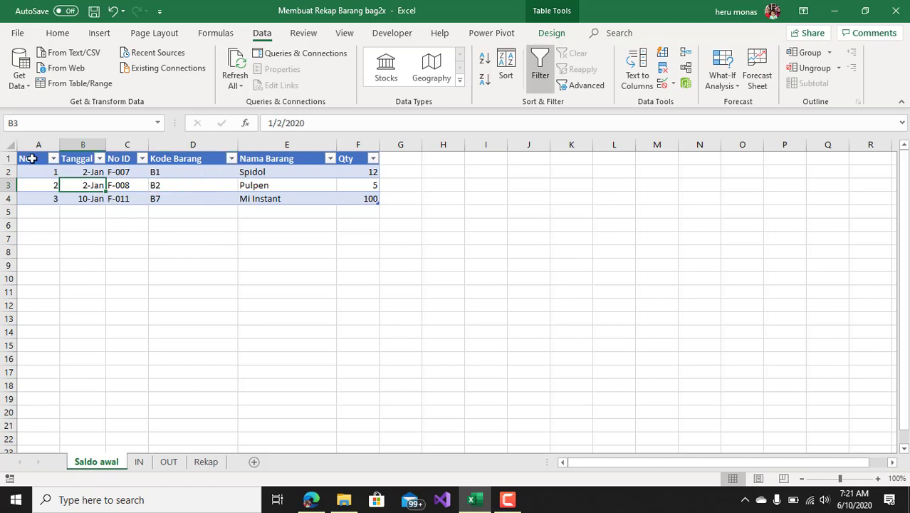
Step: Select the whole Saldo awal table, view the Format as Table styles, and close them without choosing one
{"action": "left_click_drag", "start_coordinate": [31, 158], "coordinate": [347, 197]}
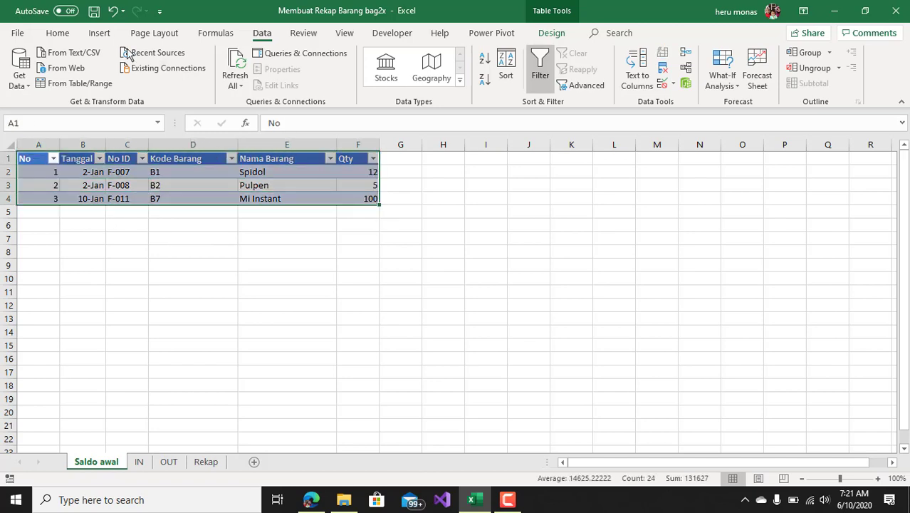
{"action": "left_click", "coordinate": [56, 35]}
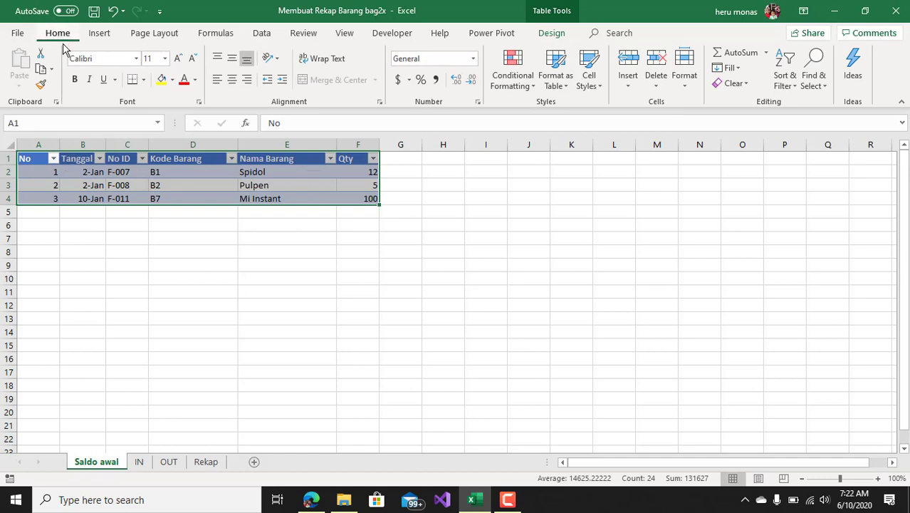
{"action": "left_click", "coordinate": [562, 81]}
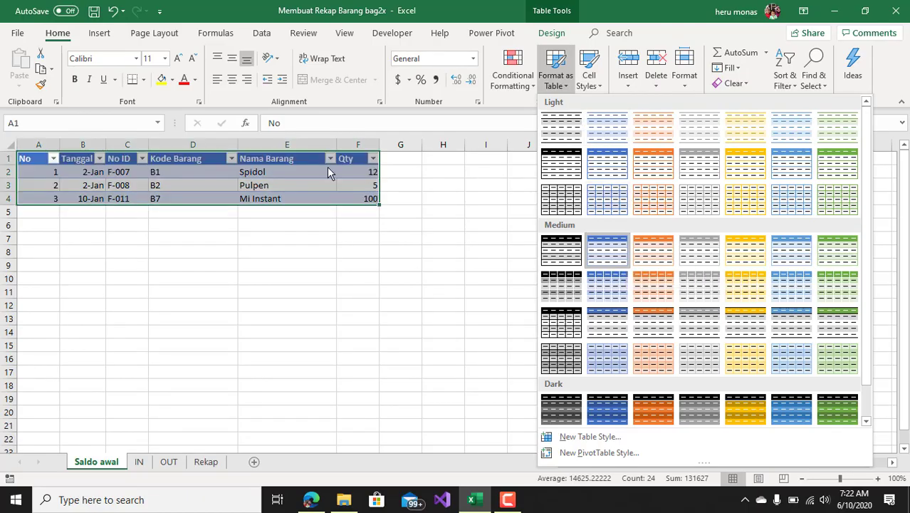
{"action": "left_click", "coordinate": [280, 179]}
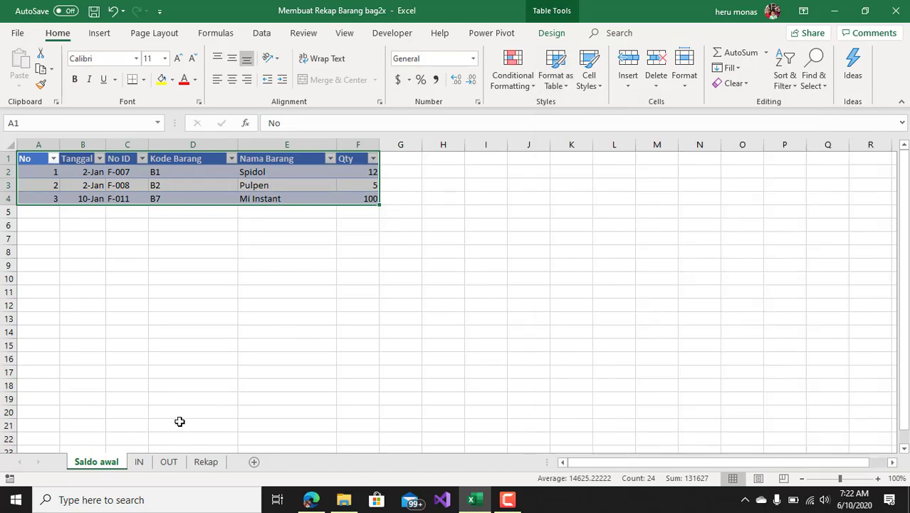
Step: Select the whole table on the IN sheet, view the Format as Table styles, and close them without choosing one
{"action": "left_click", "coordinate": [139, 461]}
{"action": "left_click", "coordinate": [156, 241]}
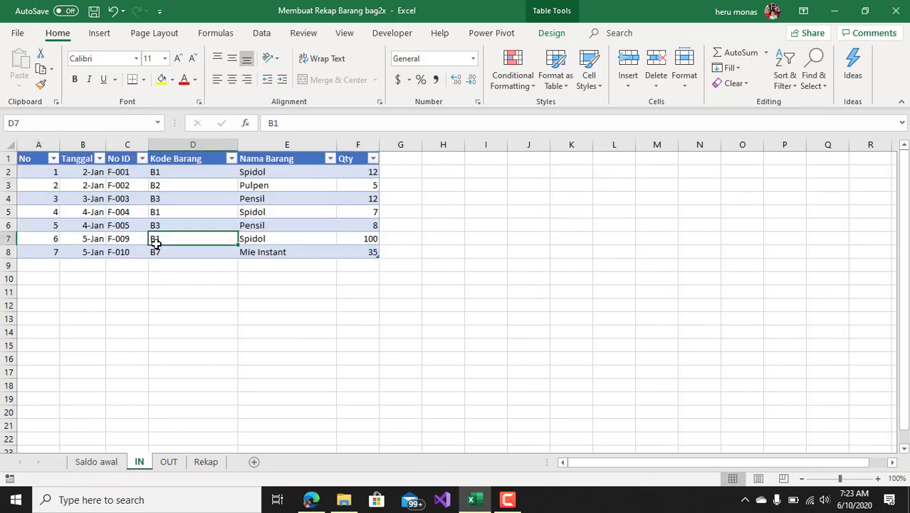
{"action": "left_click_drag", "start_coordinate": [37, 163], "coordinate": [368, 248]}
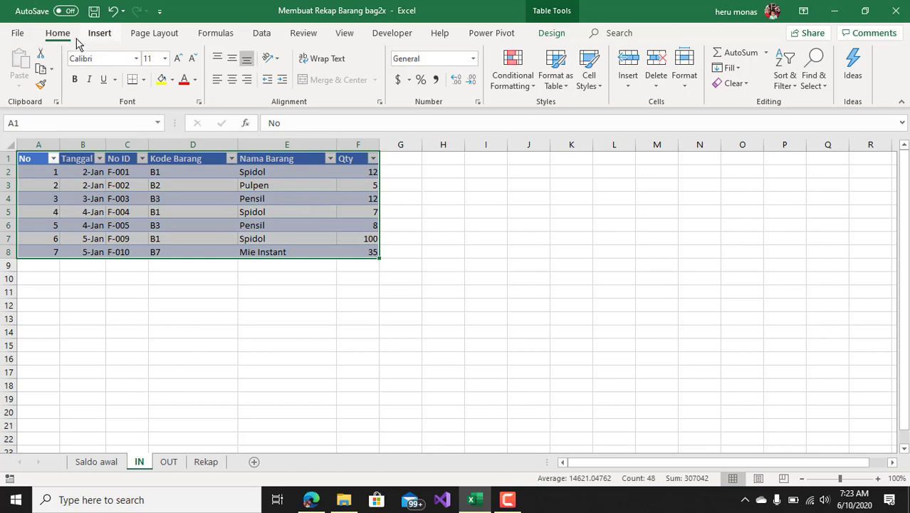
{"action": "left_click", "coordinate": [562, 87]}
{"action": "key", "text": "Escape"}
Step: Select the whole table on the OUT sheet, view the Format as Table styles, and leave the table unchanged
{"action": "left_click", "coordinate": [171, 462]}
{"action": "left_click", "coordinate": [156, 173]}
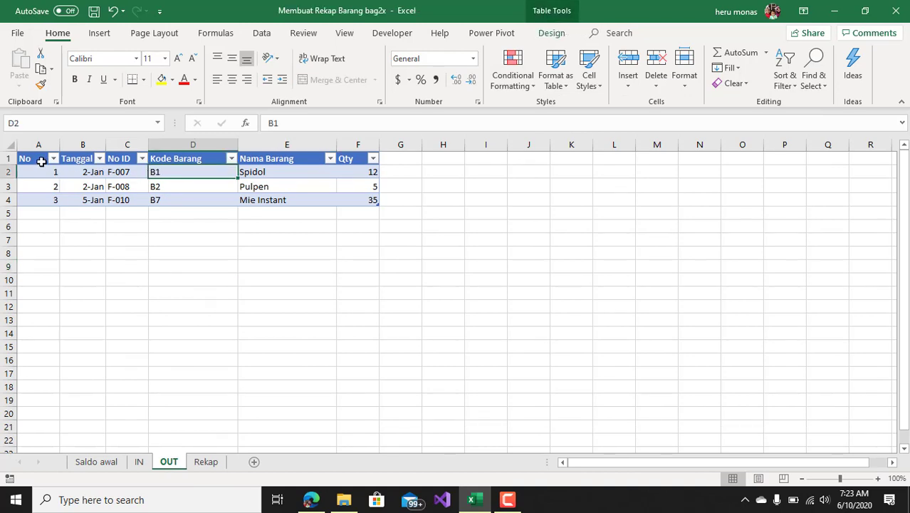
{"action": "left_click_drag", "start_coordinate": [39, 158], "coordinate": [358, 199]}
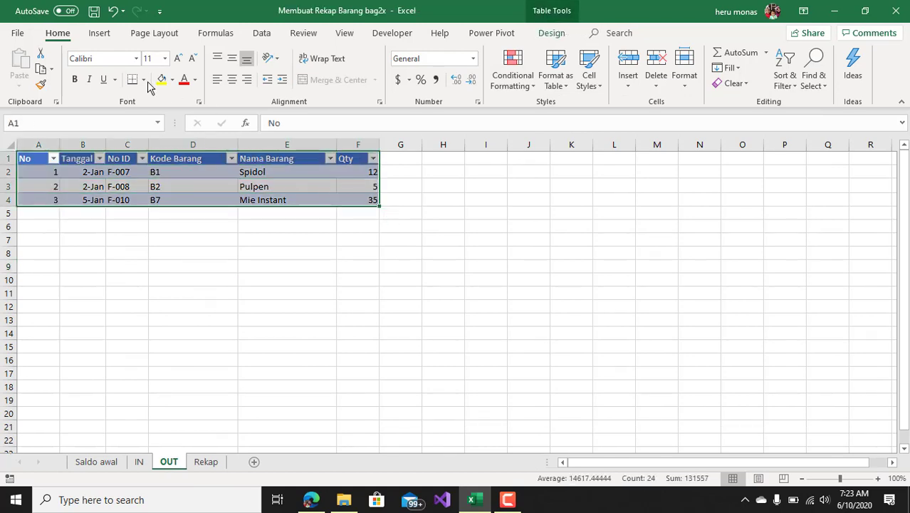
{"action": "left_click", "coordinate": [558, 79]}
{"action": "left_click", "coordinate": [412, 295]}
{"action": "left_click", "coordinate": [413, 295]}
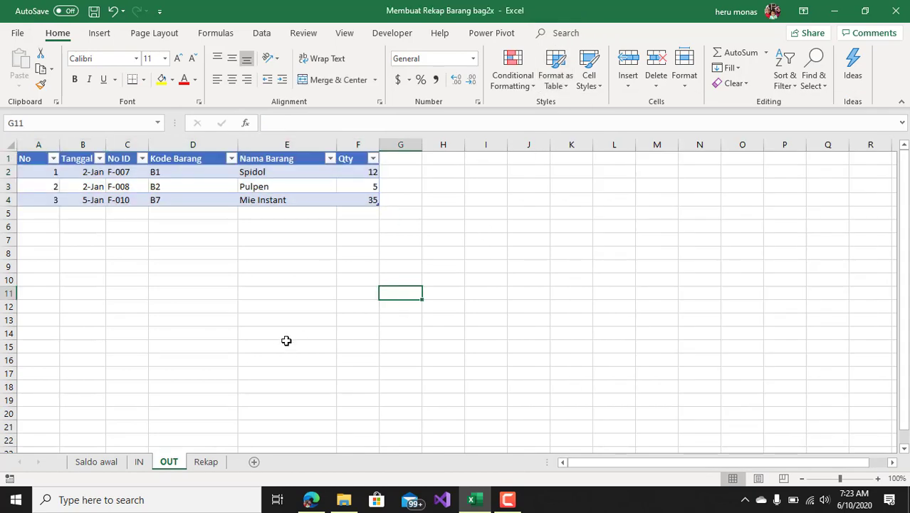
{"action": "left_click", "coordinate": [96, 465]}
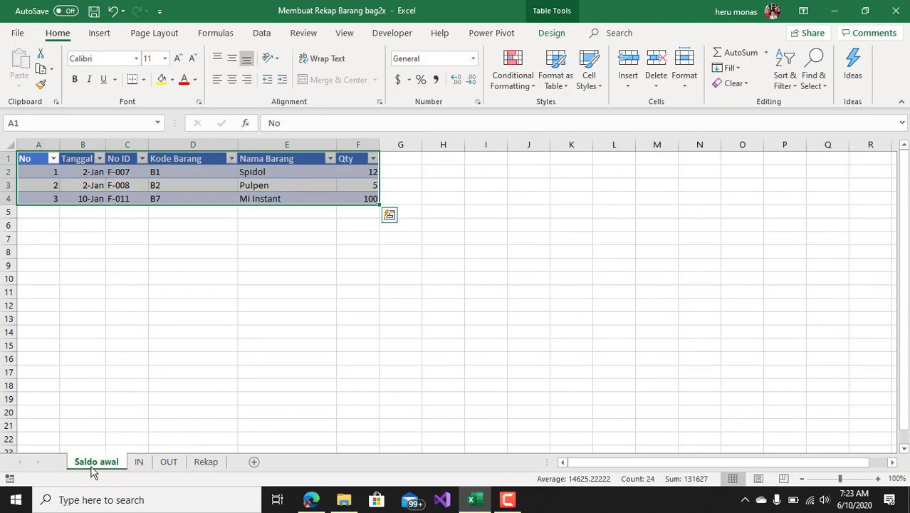
{"action": "left_click", "coordinate": [196, 186]}
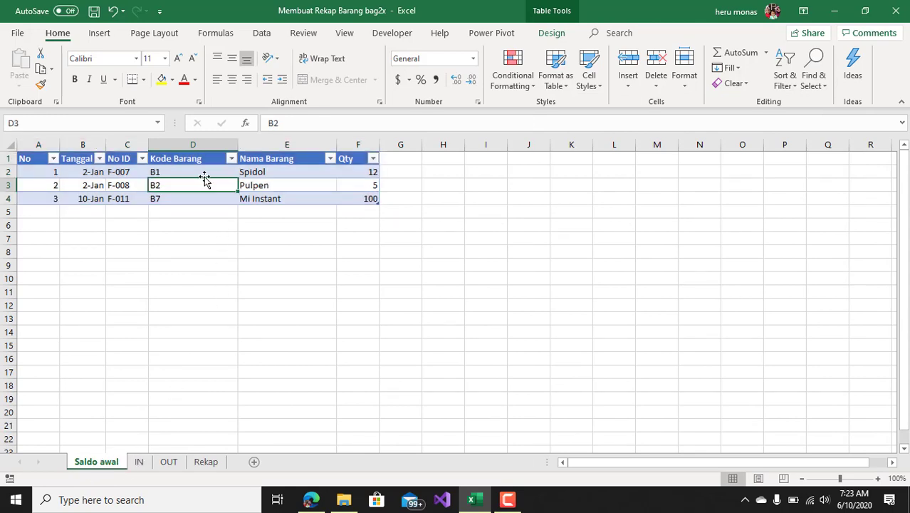
{"action": "left_click", "coordinate": [263, 34]}
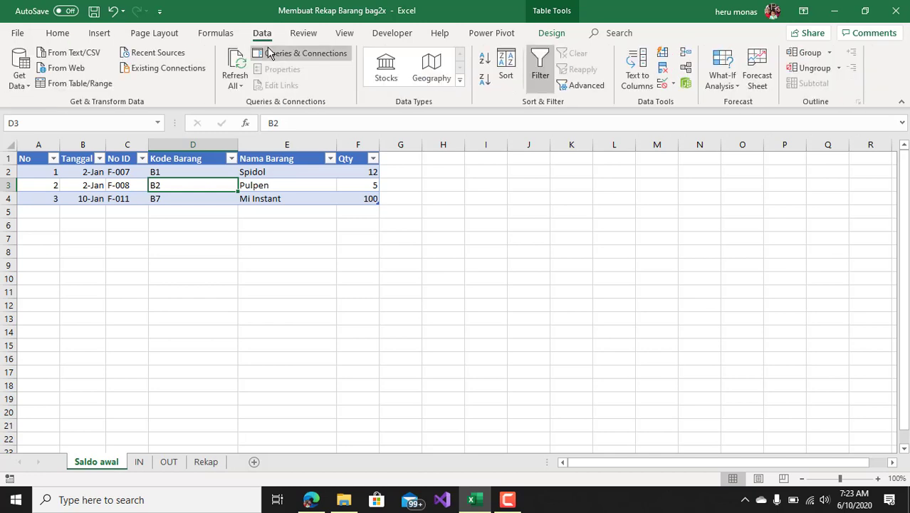
{"action": "left_click", "coordinate": [28, 87]}
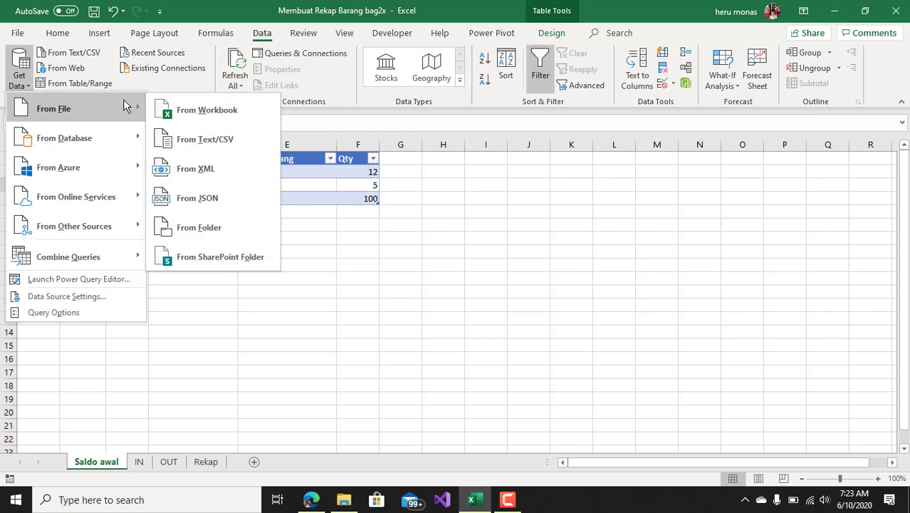
{"action": "left_click", "coordinate": [246, 332]}
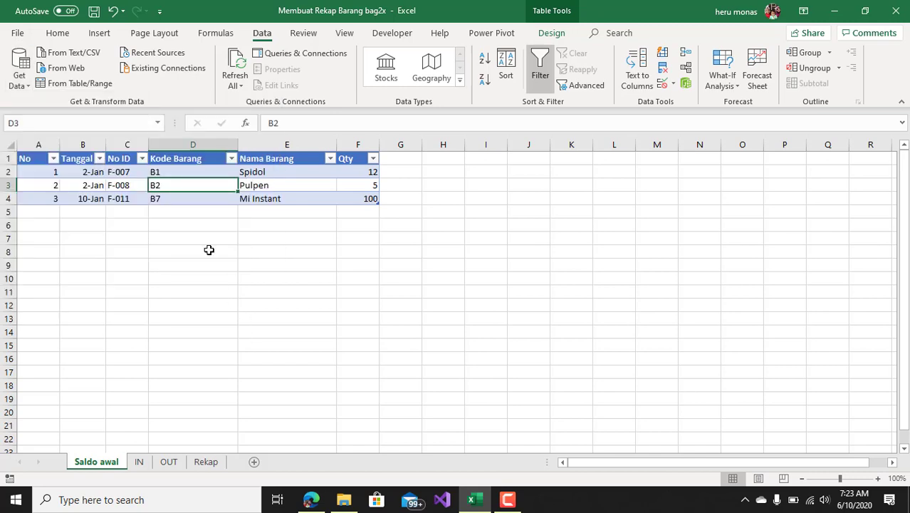
{"action": "left_click", "coordinate": [84, 86]}
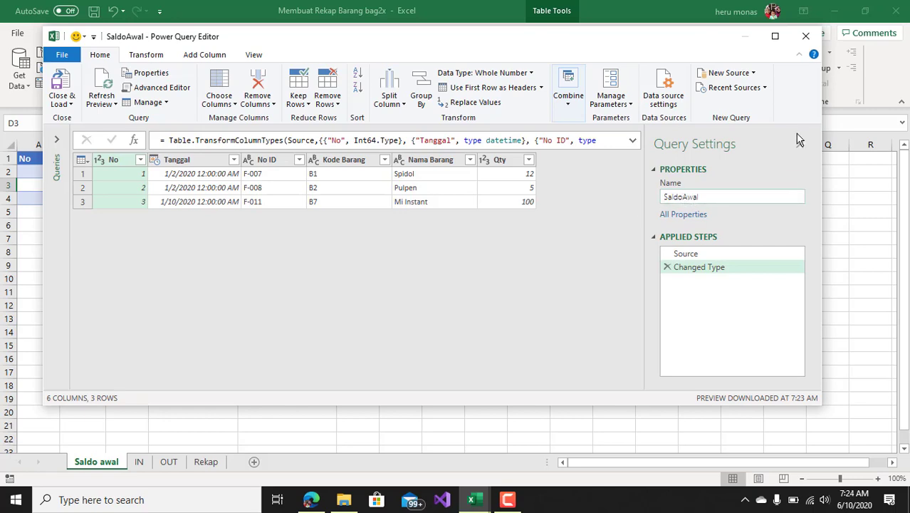
{"action": "left_click", "coordinate": [805, 39]}
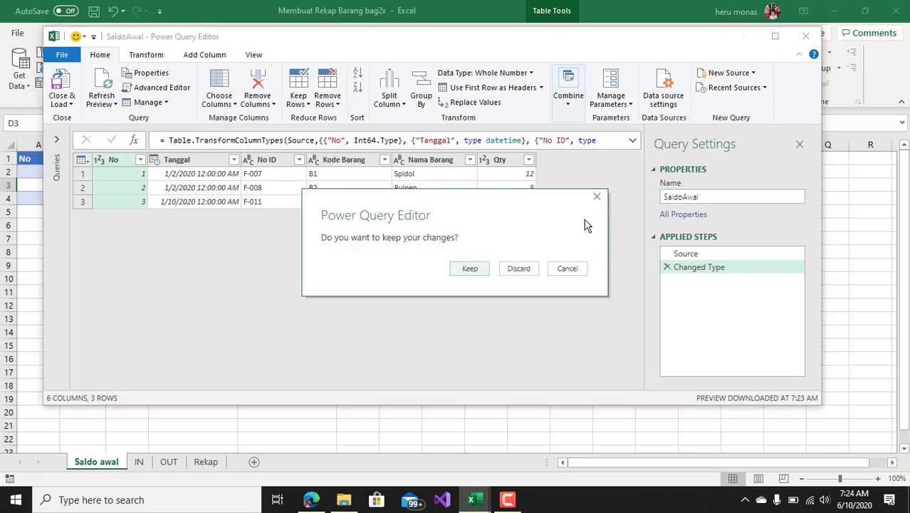
{"action": "left_click", "coordinate": [509, 269]}
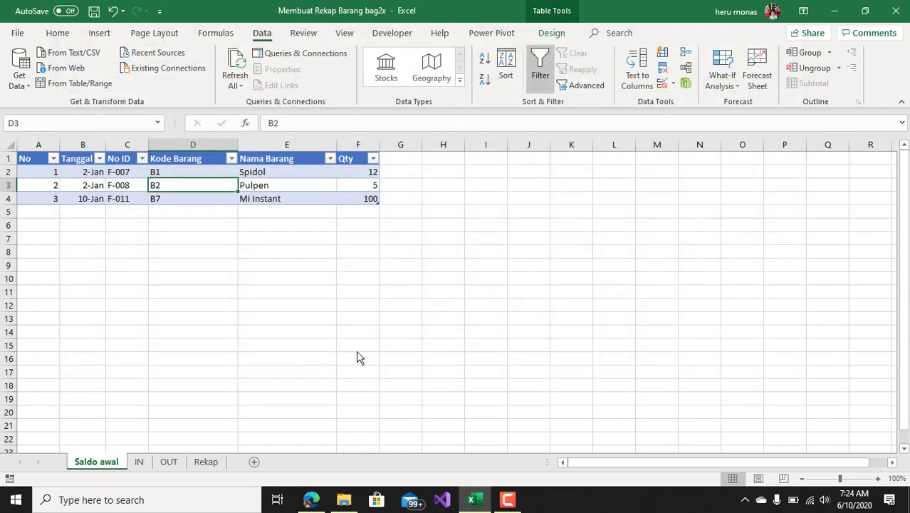
Step: Check the table name assigned to the table on the Saldo awal sheet
{"action": "left_click", "coordinate": [122, 195]}
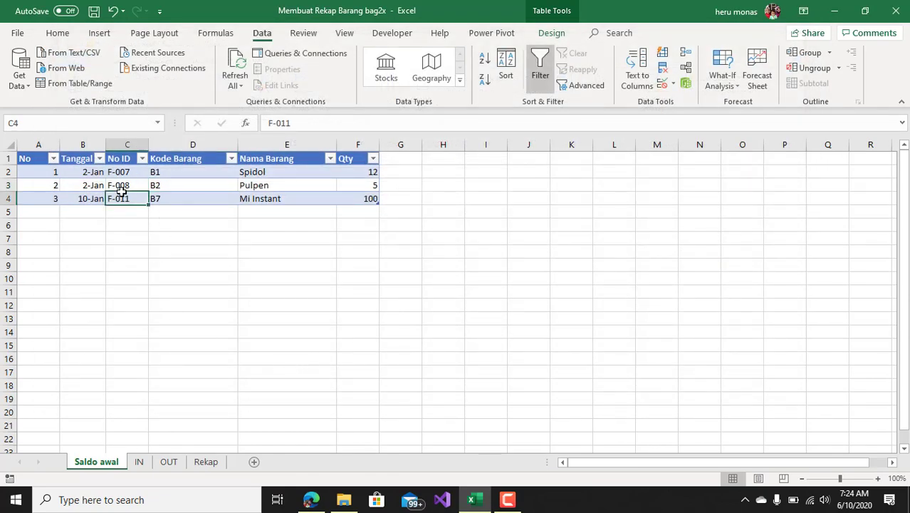
{"action": "left_click", "coordinate": [546, 34]}
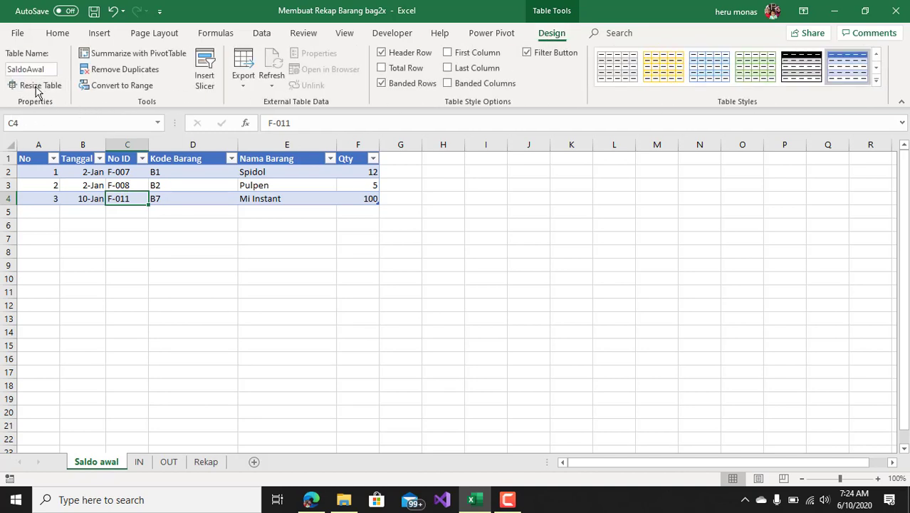
{"action": "left_click", "coordinate": [48, 70]}
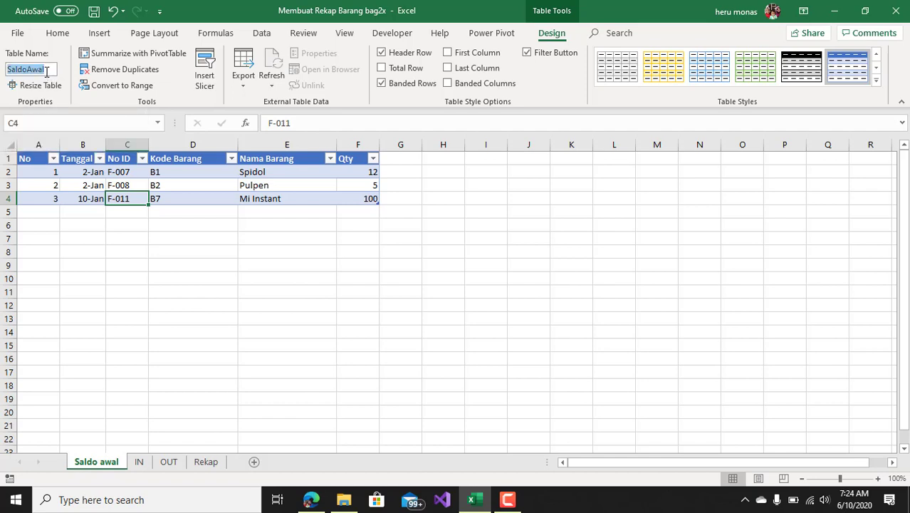
{"action": "left_click", "coordinate": [47, 70]}
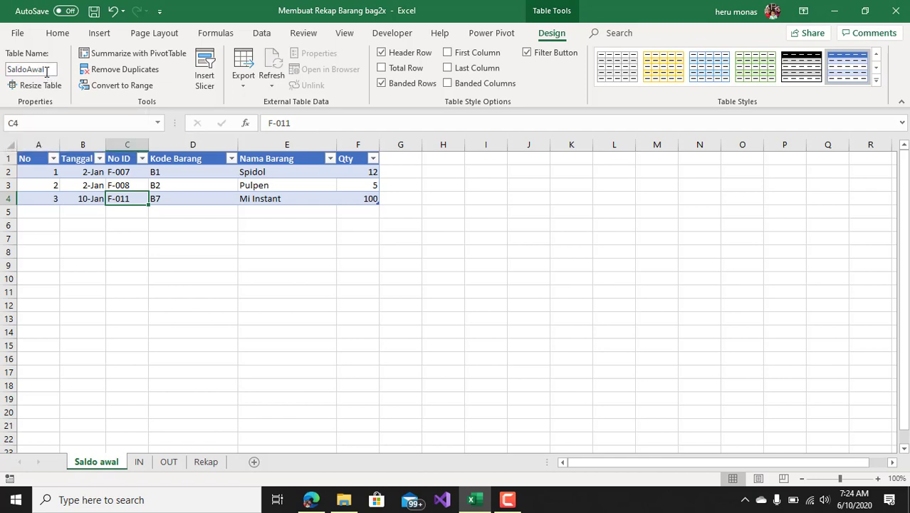
Step: Check the table names assigned to the tables on the IN and OUT sheets
{"action": "left_click", "coordinate": [140, 463]}
{"action": "left_click", "coordinate": [171, 211]}
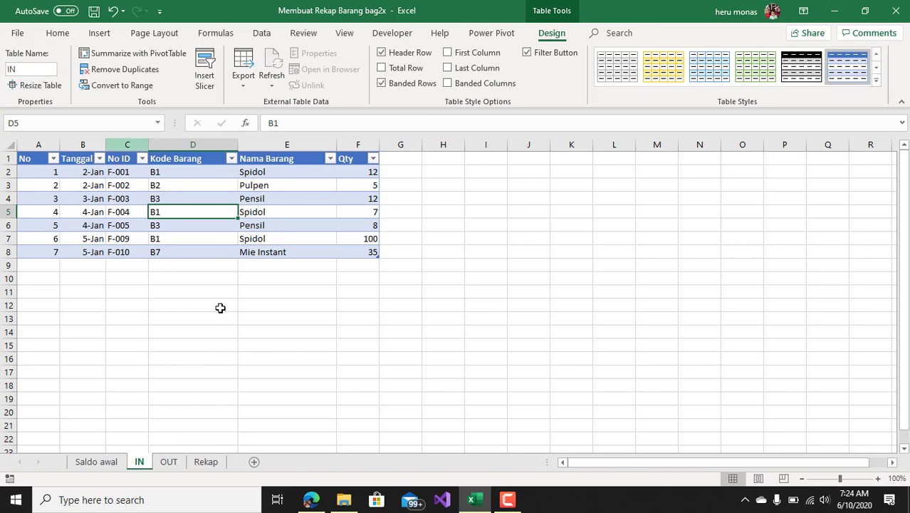
{"action": "left_click", "coordinate": [169, 462]}
{"action": "left_click", "coordinate": [197, 198]}
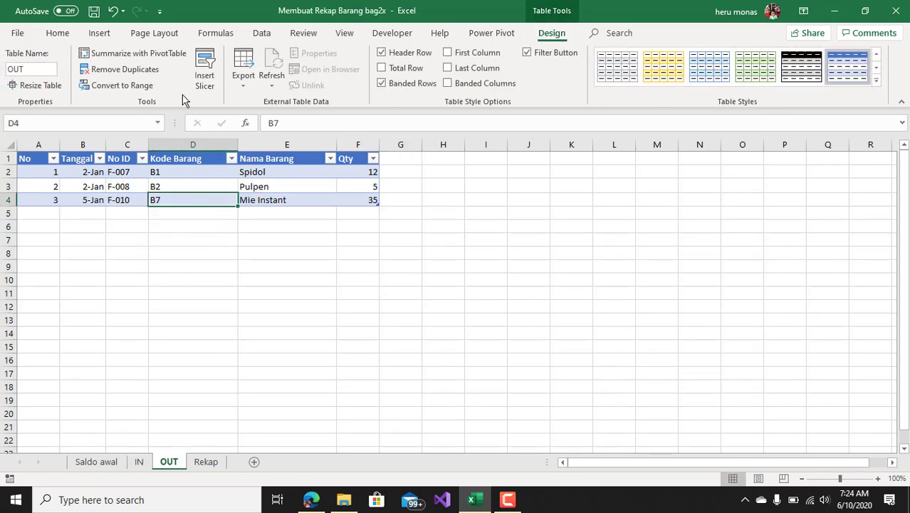
{"action": "left_click", "coordinate": [28, 71]}
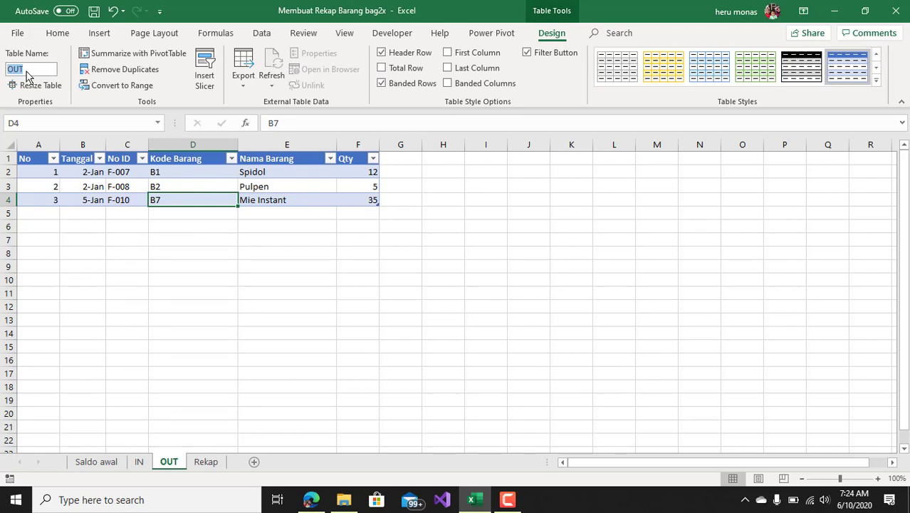
{"action": "left_click", "coordinate": [27, 71]}
Step: Load the table on the Saldo awal sheet into Power Query as a query with Only Create Connection
{"action": "left_click", "coordinate": [101, 463]}
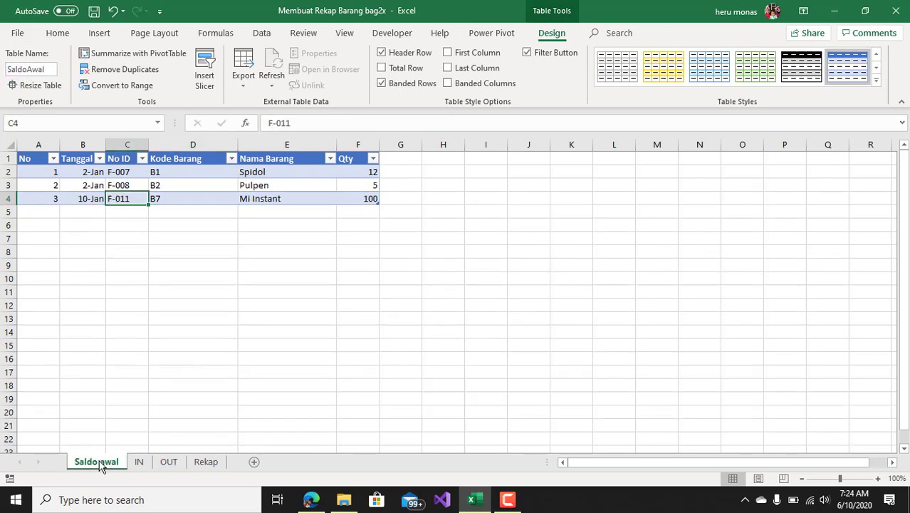
{"action": "left_click", "coordinate": [181, 199]}
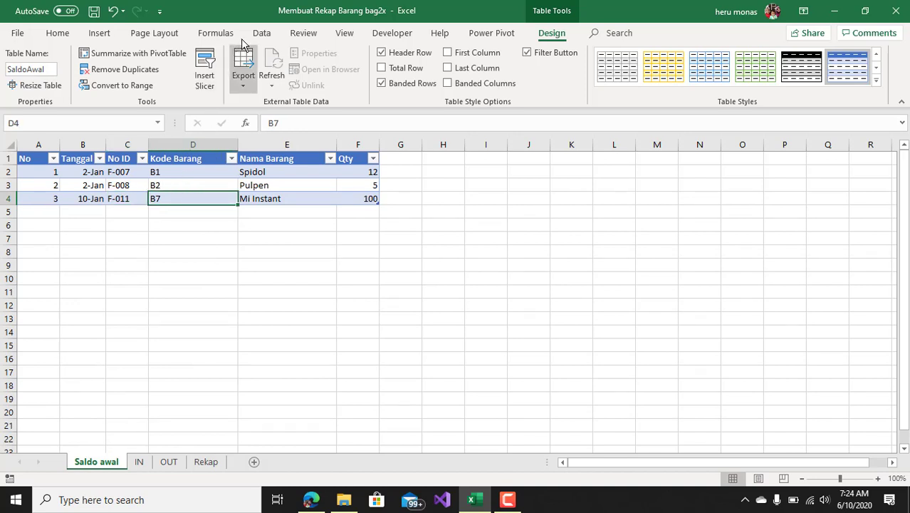
{"action": "left_click", "coordinate": [261, 34]}
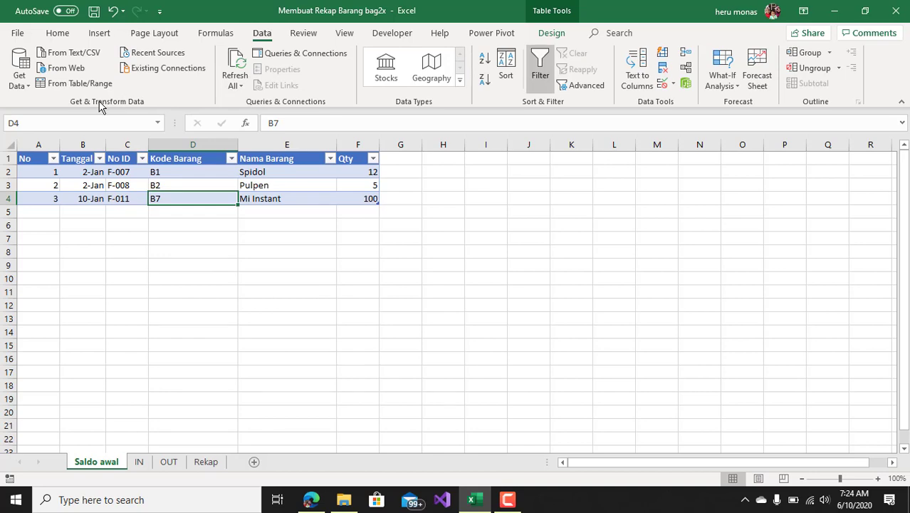
{"action": "left_click", "coordinate": [74, 84]}
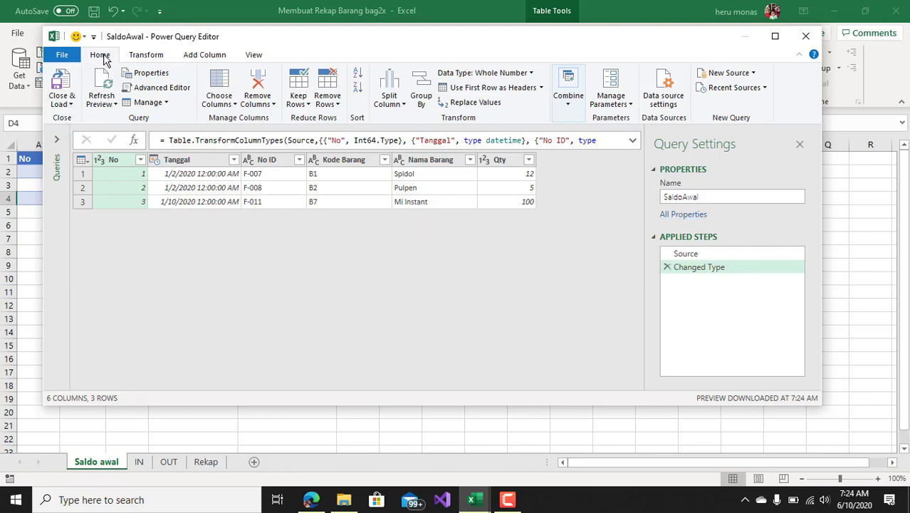
{"action": "left_click", "coordinate": [71, 105]}
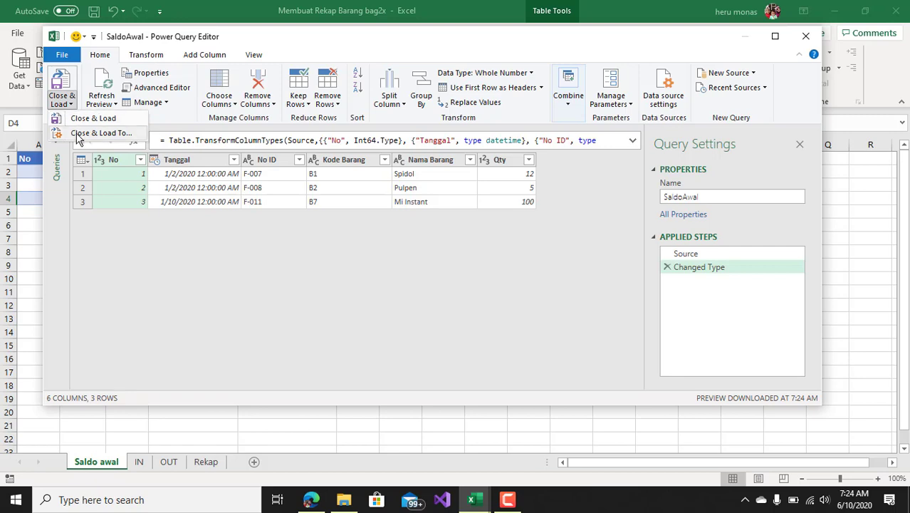
{"action": "left_click", "coordinate": [100, 133]}
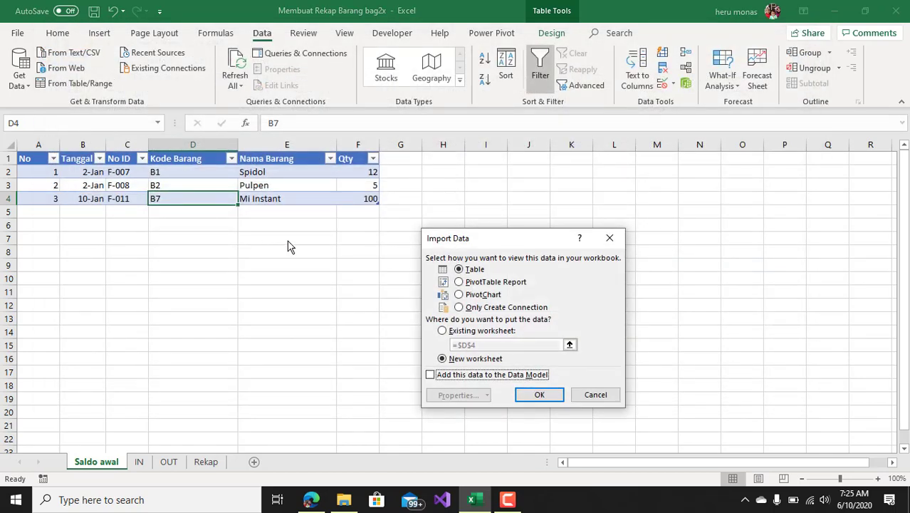
{"action": "left_click", "coordinate": [497, 309]}
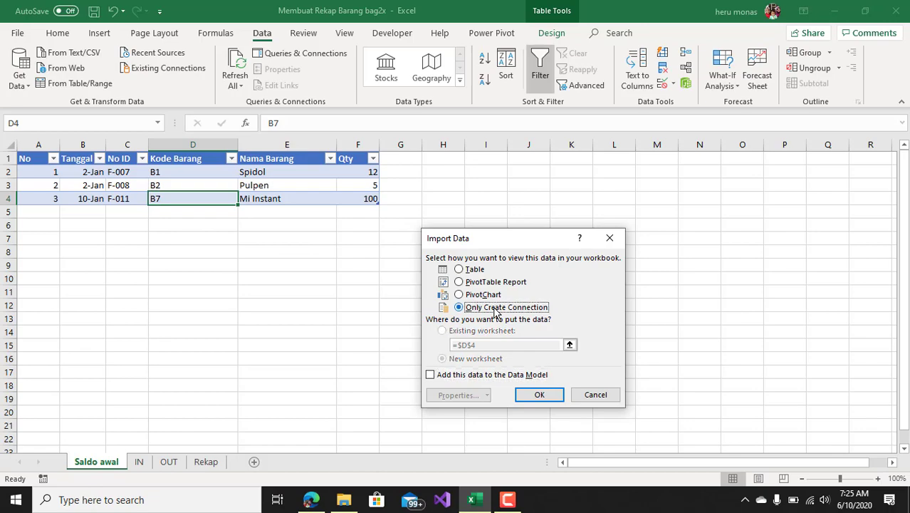
{"action": "left_click", "coordinate": [531, 398]}
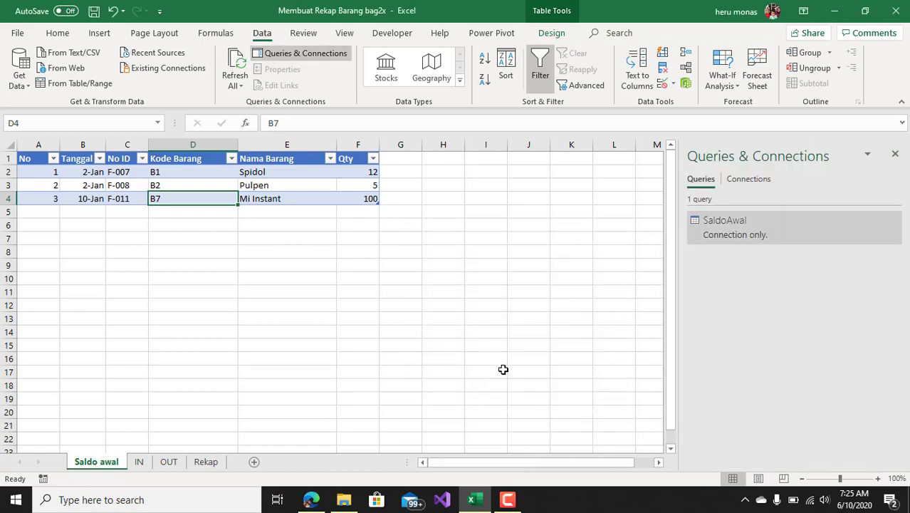
Step: Load the table on the IN sheet into Power Query as a query with Only Create Connection
{"action": "left_click", "coordinate": [139, 463]}
{"action": "left_click", "coordinate": [153, 238]}
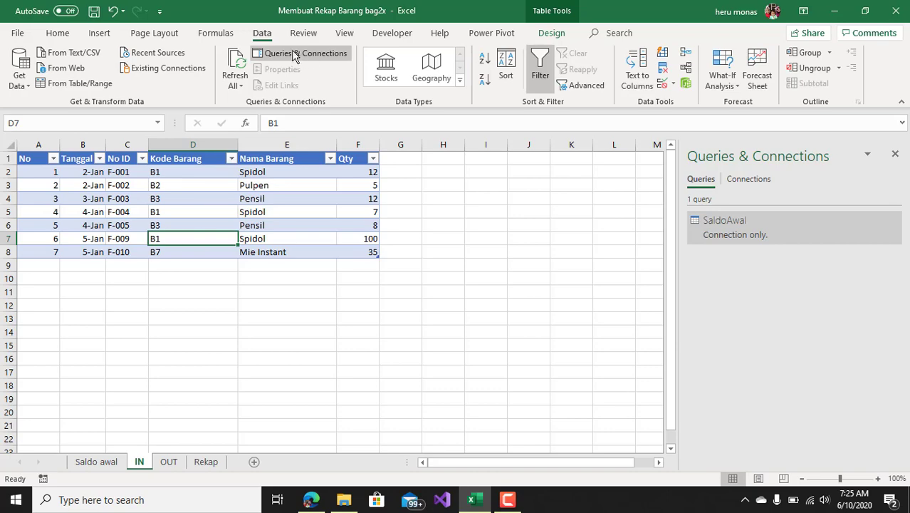
{"action": "left_click", "coordinate": [75, 83]}
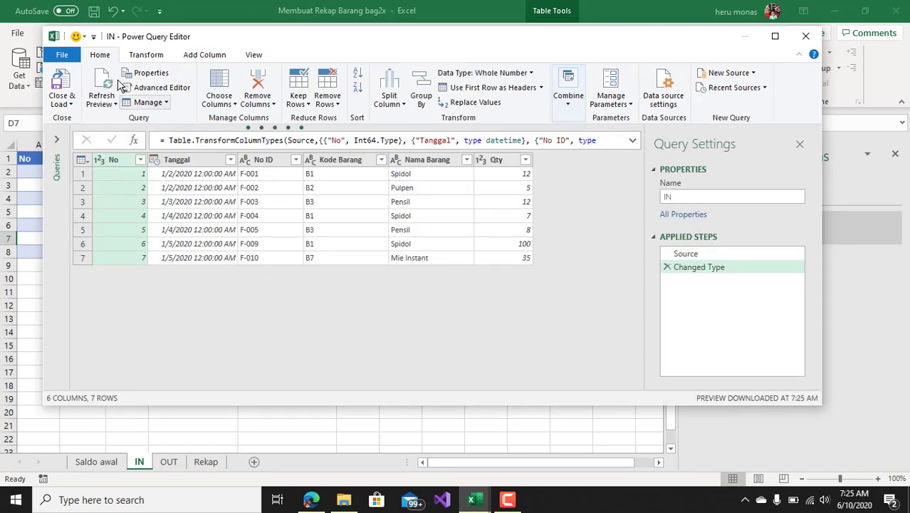
{"action": "left_click", "coordinate": [71, 104]}
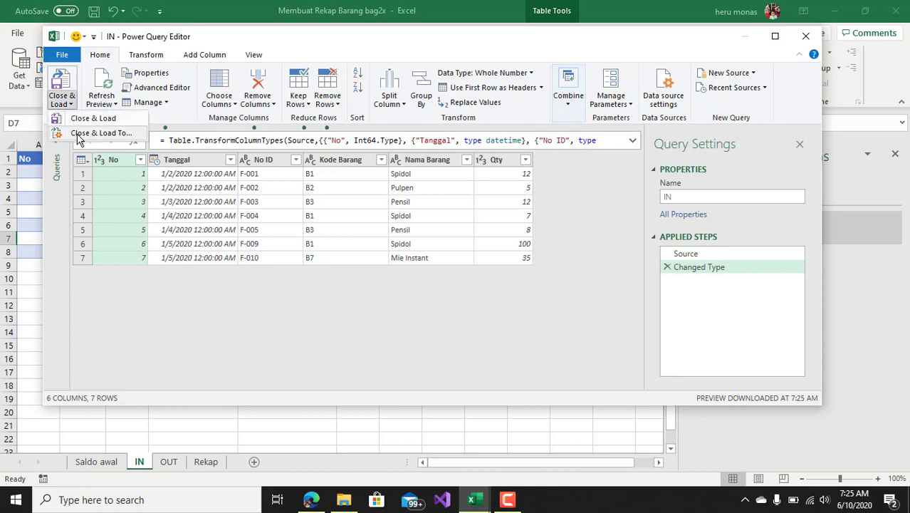
{"action": "left_click", "coordinate": [91, 119]}
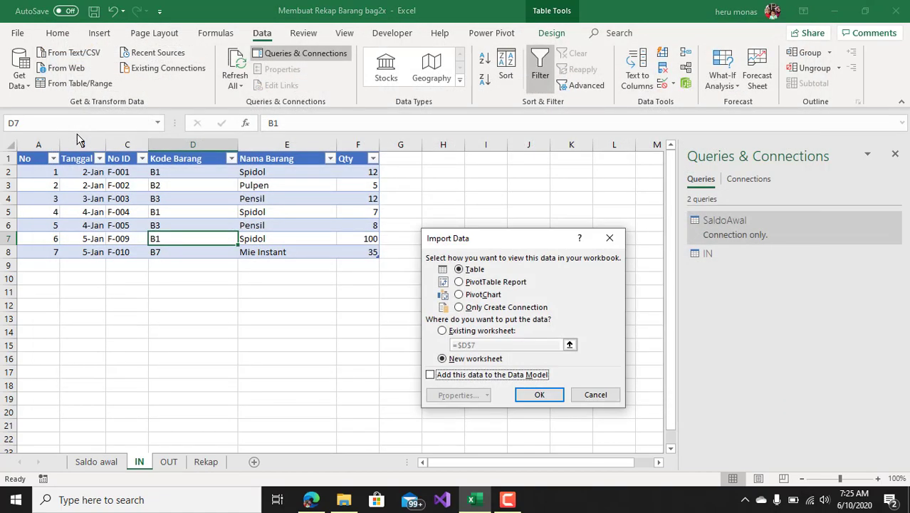
{"action": "left_click", "coordinate": [490, 312]}
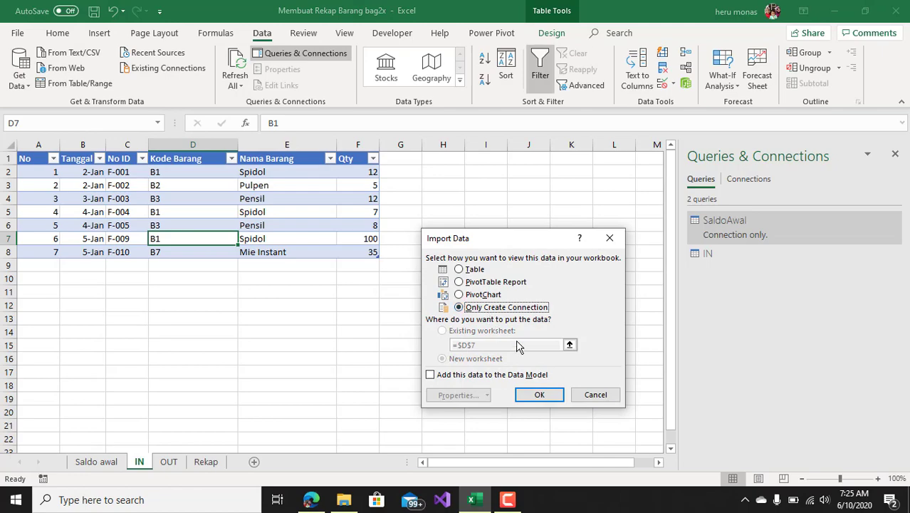
{"action": "left_click", "coordinate": [541, 396]}
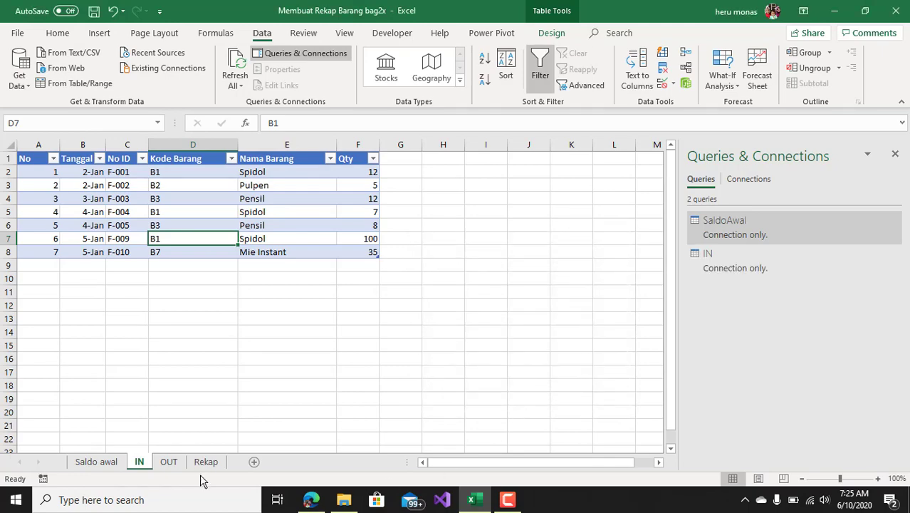
Step: Load the table on the OUT sheet into Power Query as a query with Only Create Connection
{"action": "left_click", "coordinate": [169, 462]}
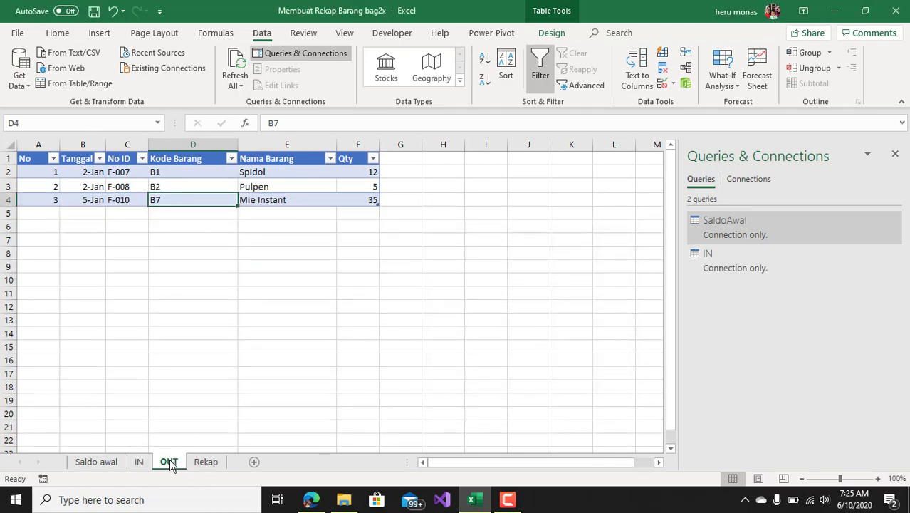
{"action": "left_click", "coordinate": [207, 188]}
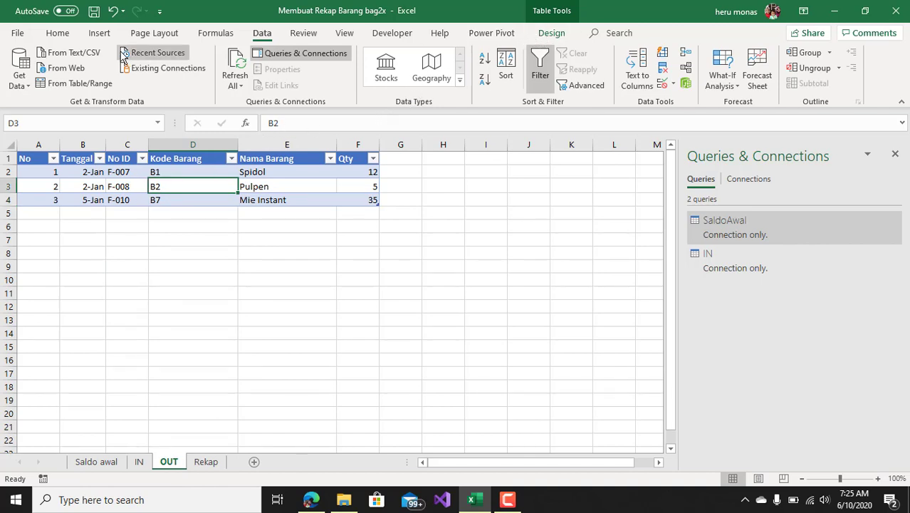
{"action": "left_click", "coordinate": [60, 85]}
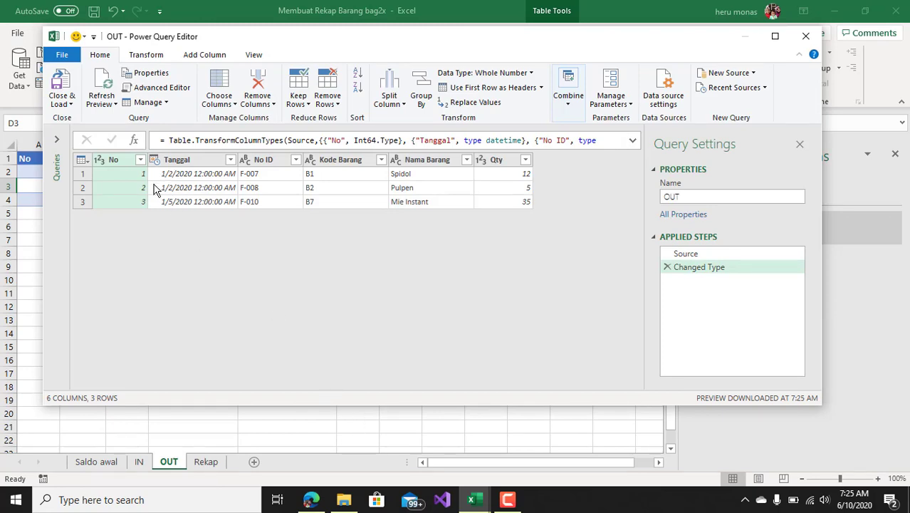
{"action": "left_click", "coordinate": [71, 104]}
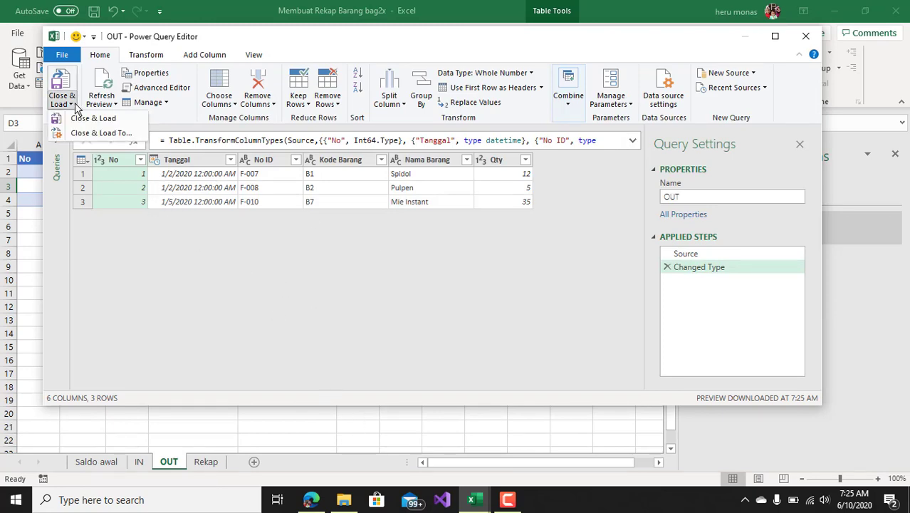
{"action": "left_click", "coordinate": [84, 132]}
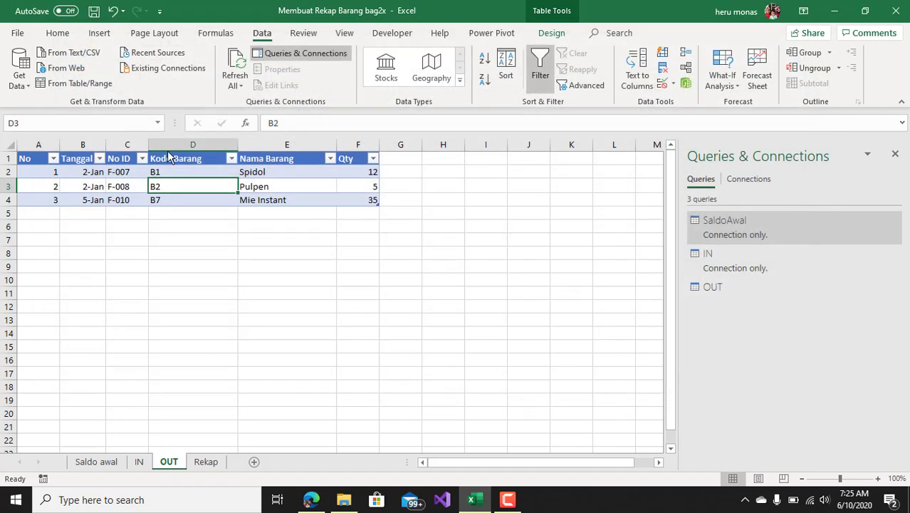
{"action": "left_click", "coordinate": [496, 307]}
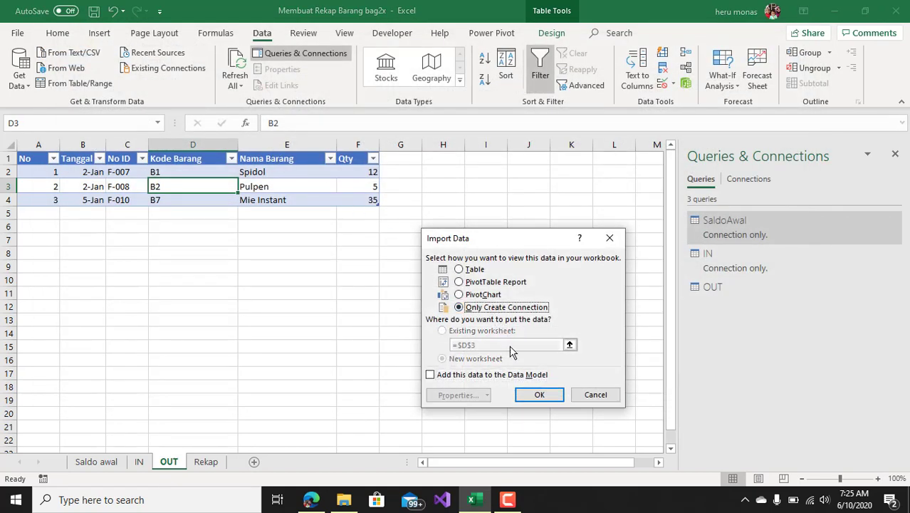
{"action": "left_click", "coordinate": [534, 395]}
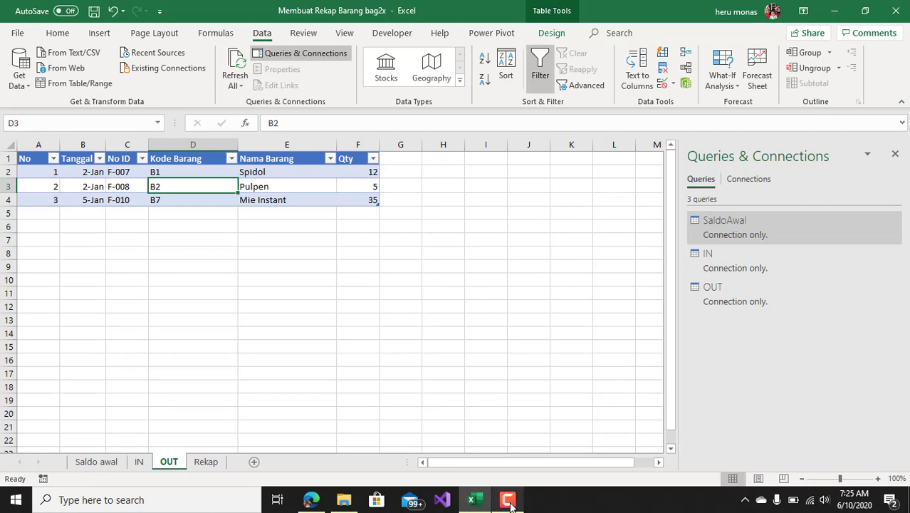
Step: Edit the SaldoAwal query and append the IN table to it as a new query, with SaldoAwal as the primary table
{"action": "mouse_move", "coordinate": [510, 501]}
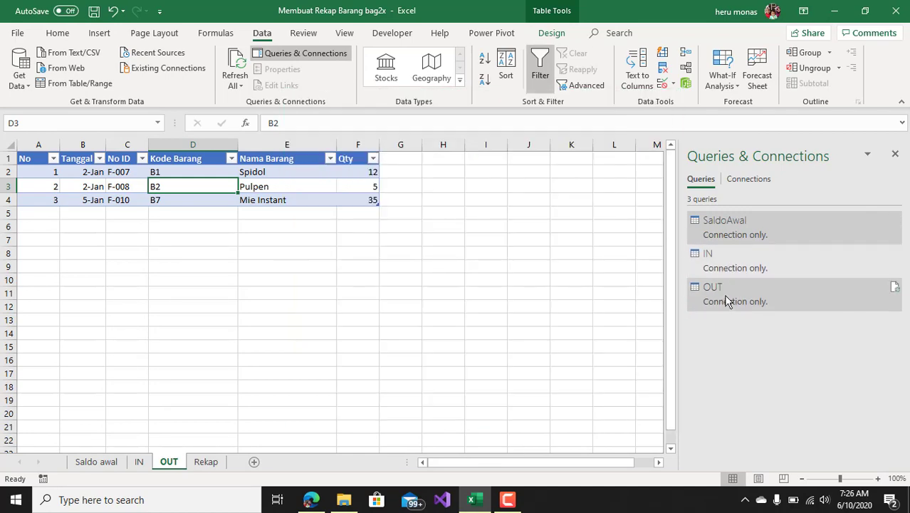
{"action": "mouse_move", "coordinate": [743, 295]}
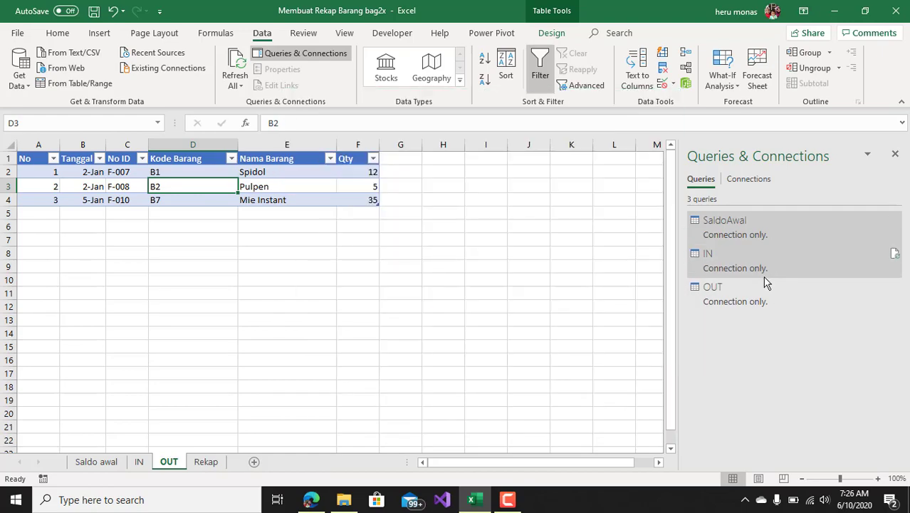
{"action": "mouse_move", "coordinate": [736, 274]}
{"action": "mouse_move", "coordinate": [727, 235]}
{"action": "right_click", "coordinate": [727, 226]}
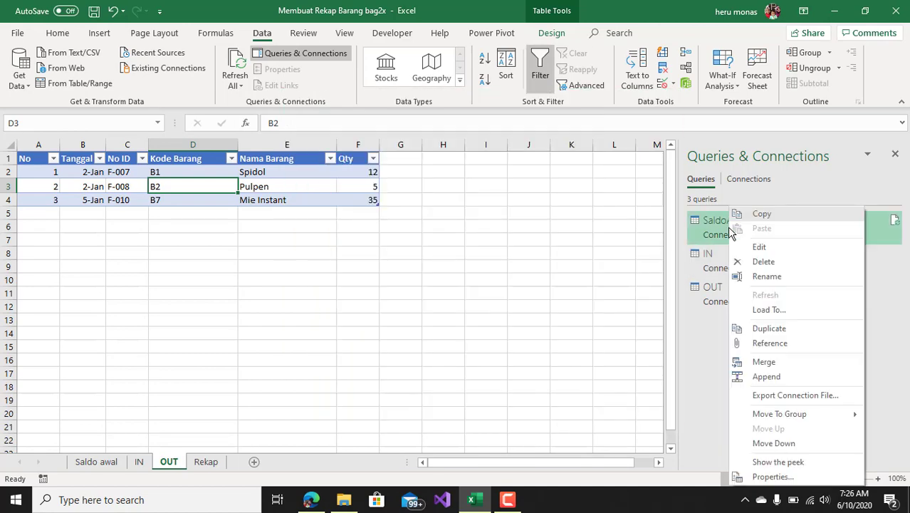
{"action": "left_click", "coordinate": [772, 251]}
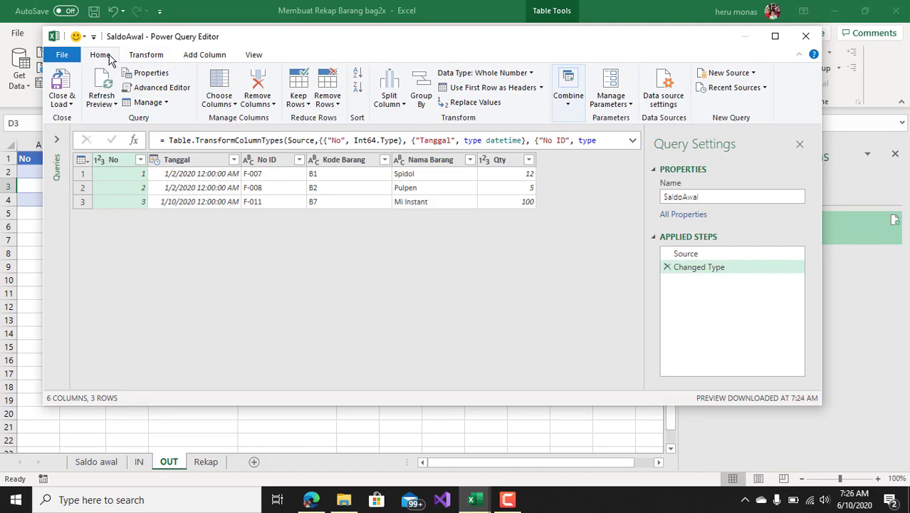
{"action": "left_click", "coordinate": [568, 108]}
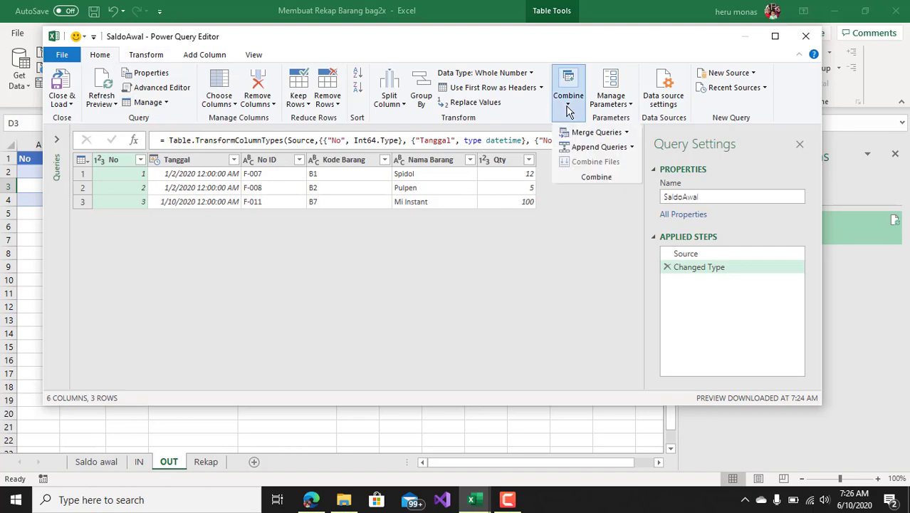
{"action": "left_click", "coordinate": [632, 148]}
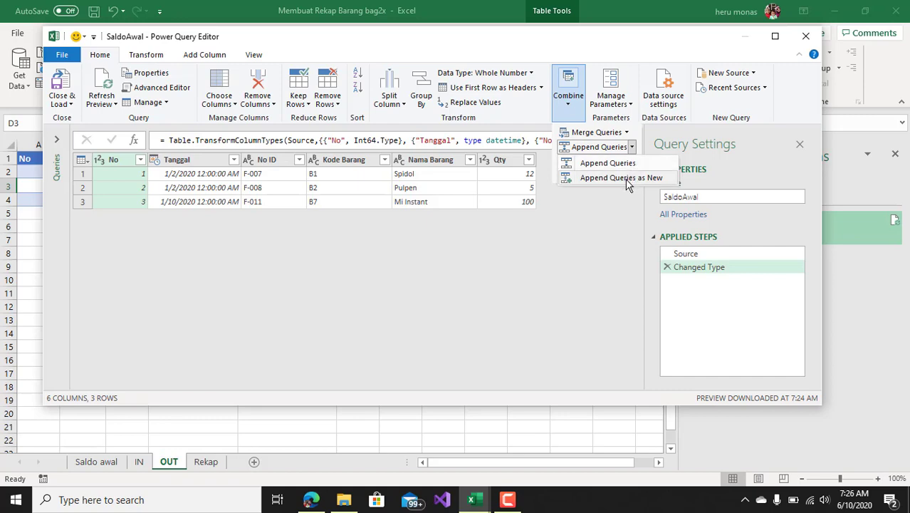
{"action": "left_click", "coordinate": [627, 180]}
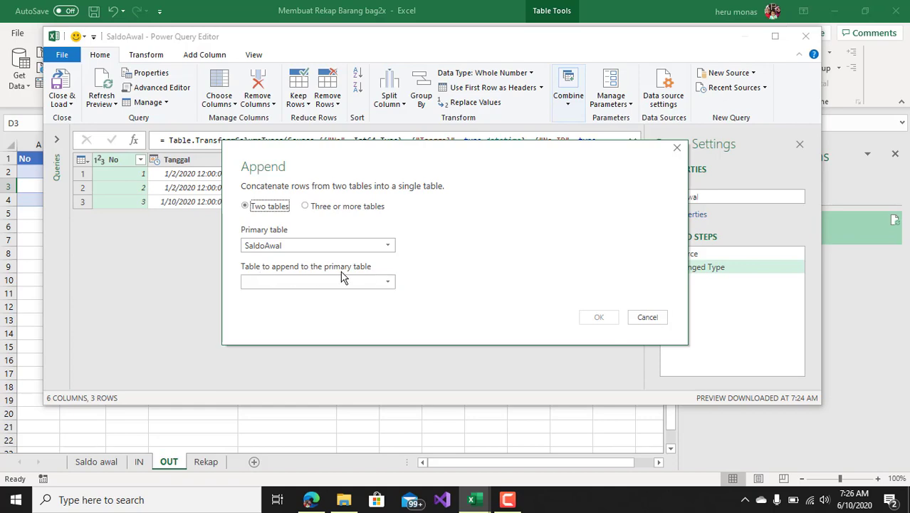
{"action": "left_click", "coordinate": [389, 285]}
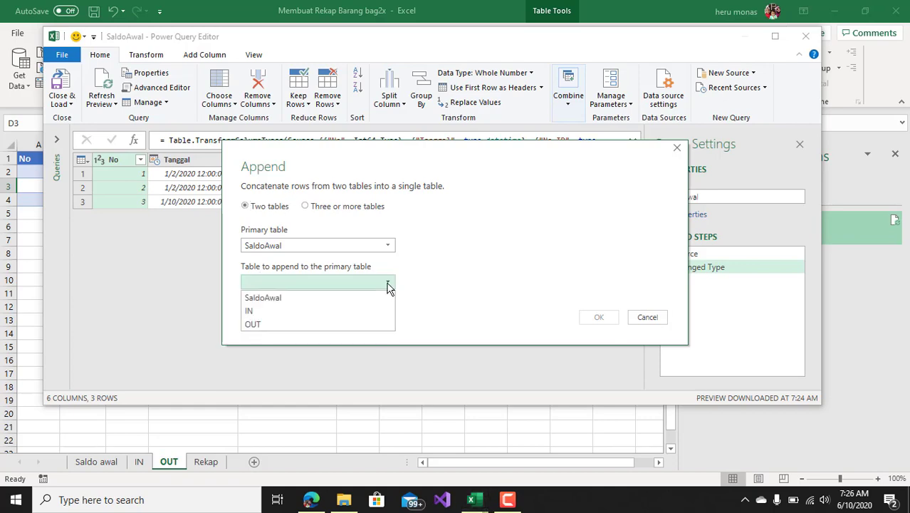
{"action": "left_click", "coordinate": [295, 312]}
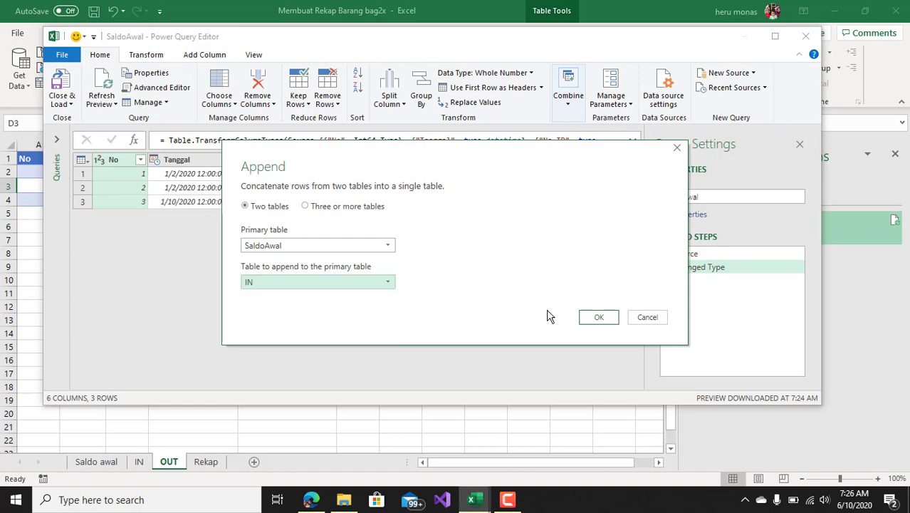
{"action": "left_click", "coordinate": [599, 318]}
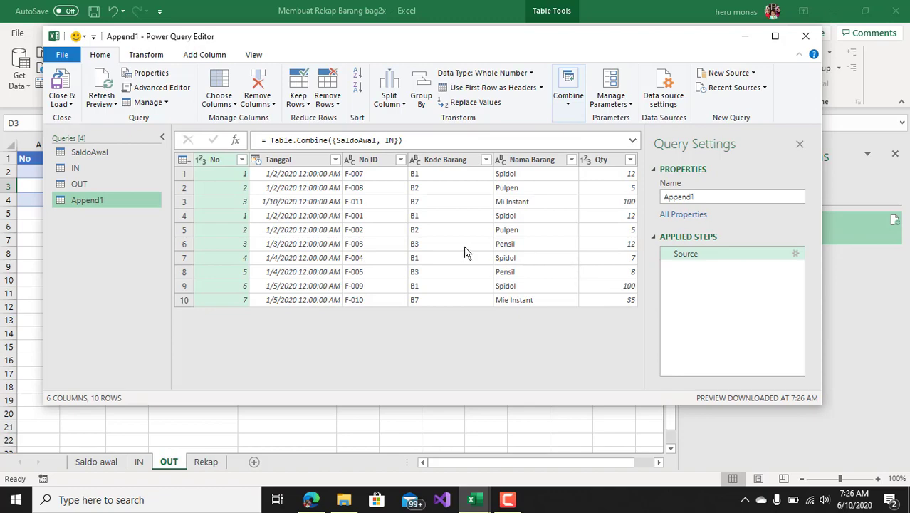
Step: Rename the appended query as TabelPemasukan
{"action": "left_click", "coordinate": [698, 199]}
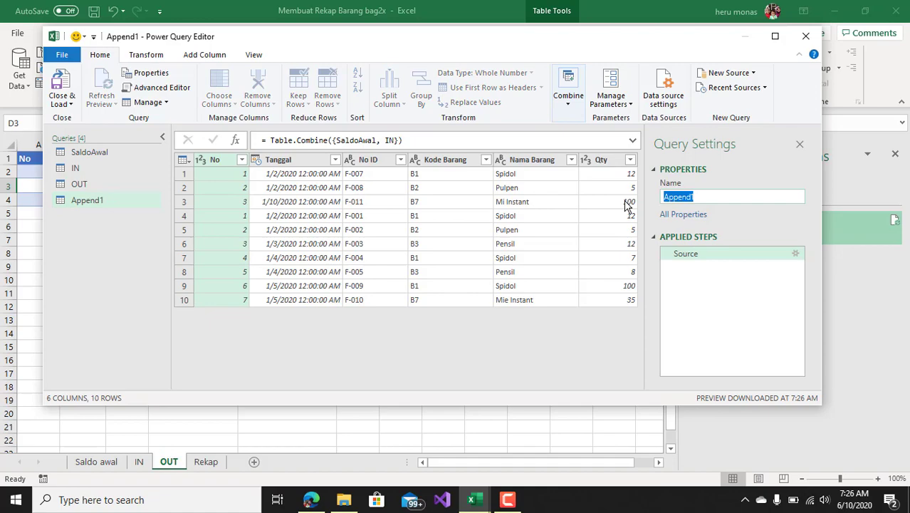
{"action": "type", "text": "T"}
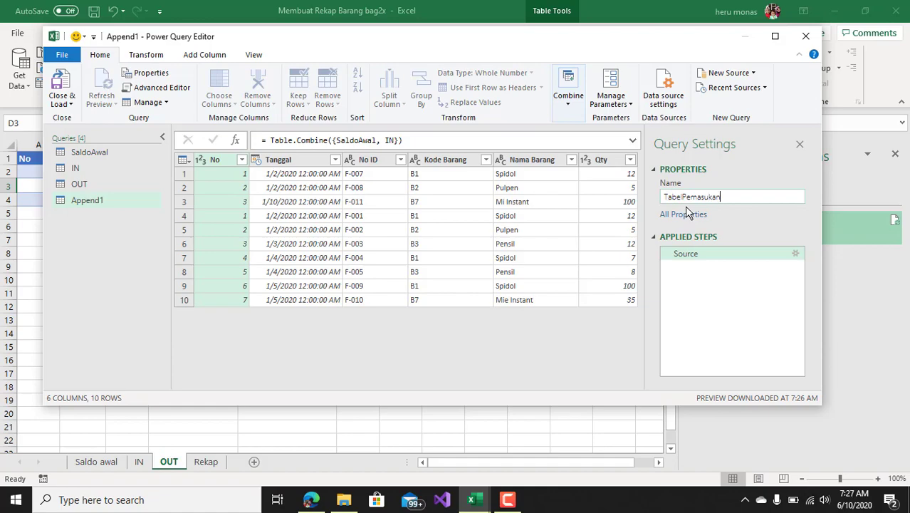
{"action": "type", "text": "abelPemasukan"}
{"action": "key", "text": "Return"}
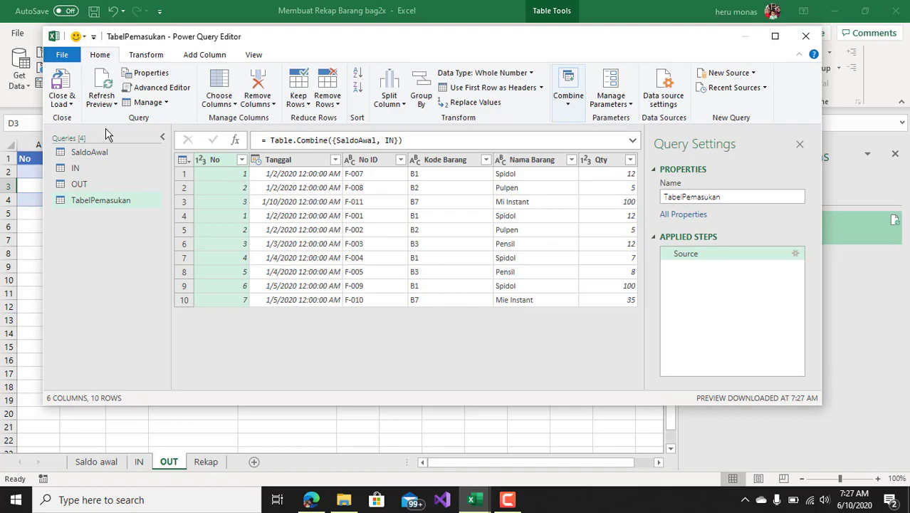
Step: Close the query editor and load TabelPemasukan with Only Create Connection
{"action": "left_click", "coordinate": [68, 103]}
{"action": "left_click", "coordinate": [101, 134]}
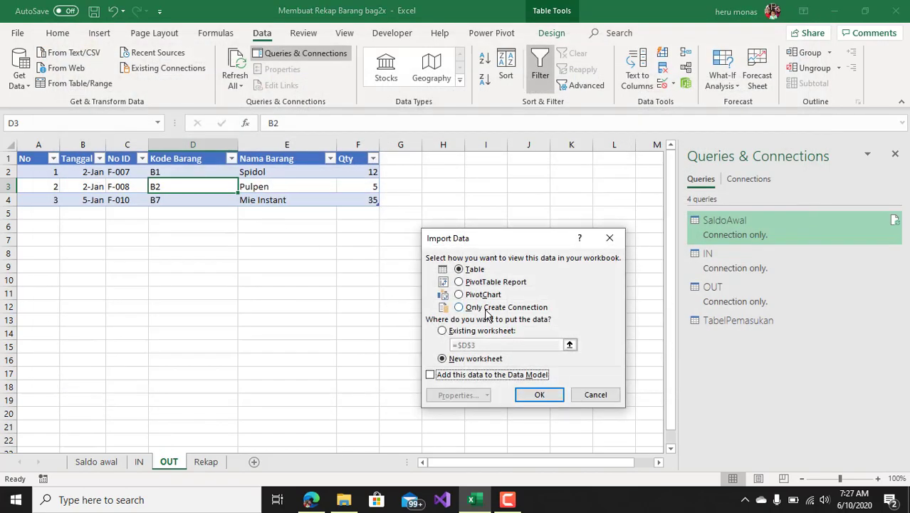
{"action": "left_click", "coordinate": [489, 310]}
{"action": "left_click", "coordinate": [525, 394]}
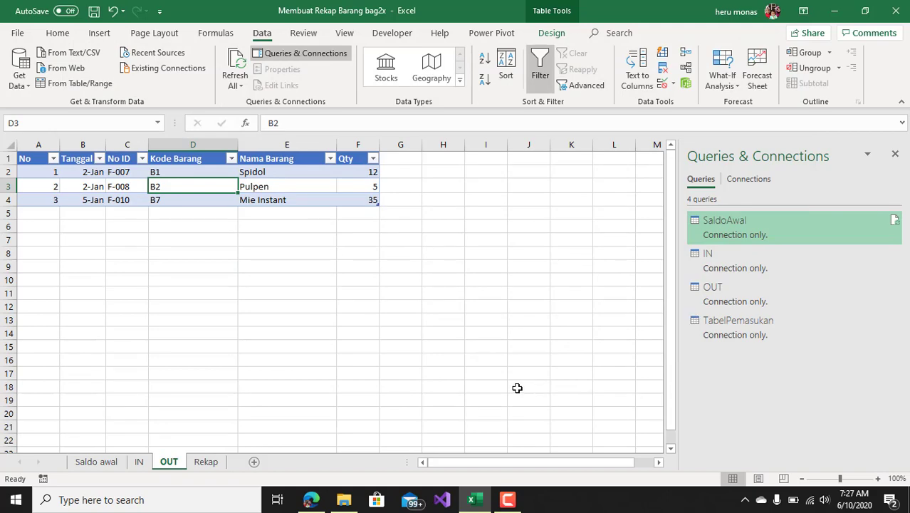
{"action": "left_click", "coordinate": [726, 339]}
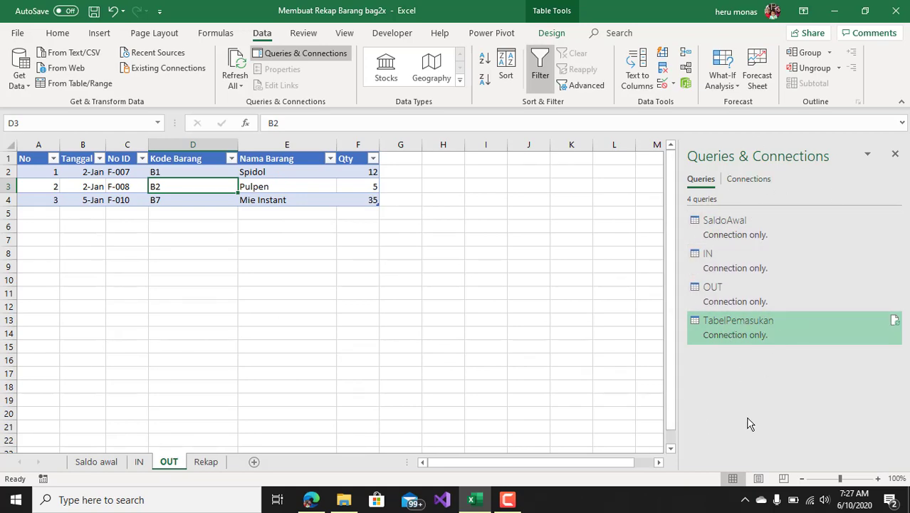
Step: Hide the Queries & Connections pane and show it again
{"action": "left_click", "coordinate": [896, 159]}
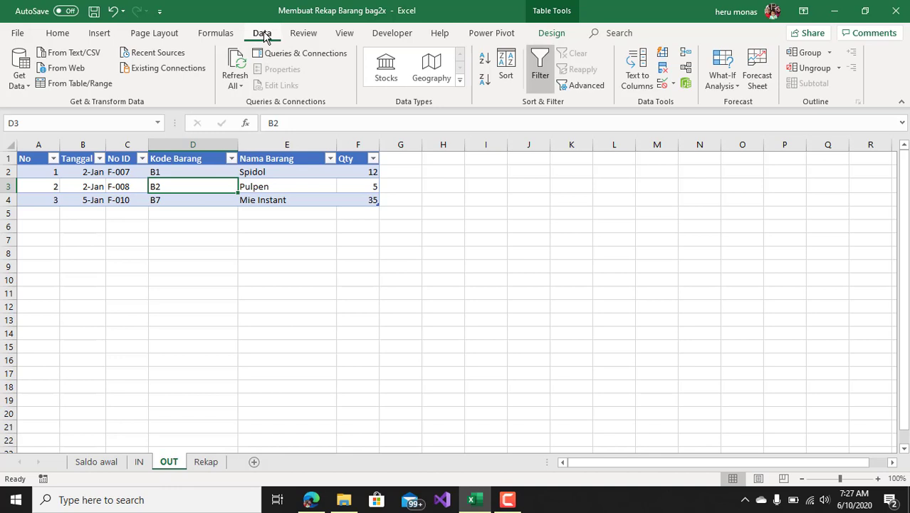
{"action": "left_click", "coordinate": [311, 64]}
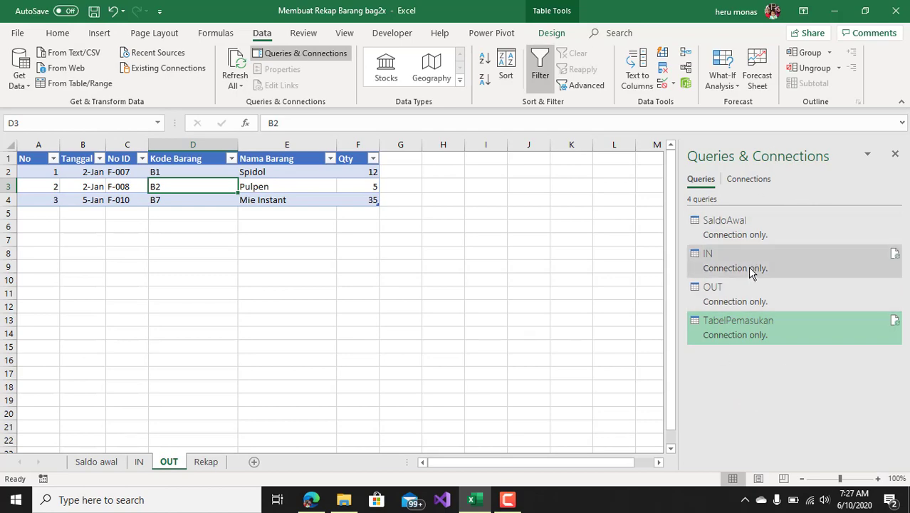
{"action": "mouse_move", "coordinate": [750, 274]}
{"action": "mouse_move", "coordinate": [809, 341]}
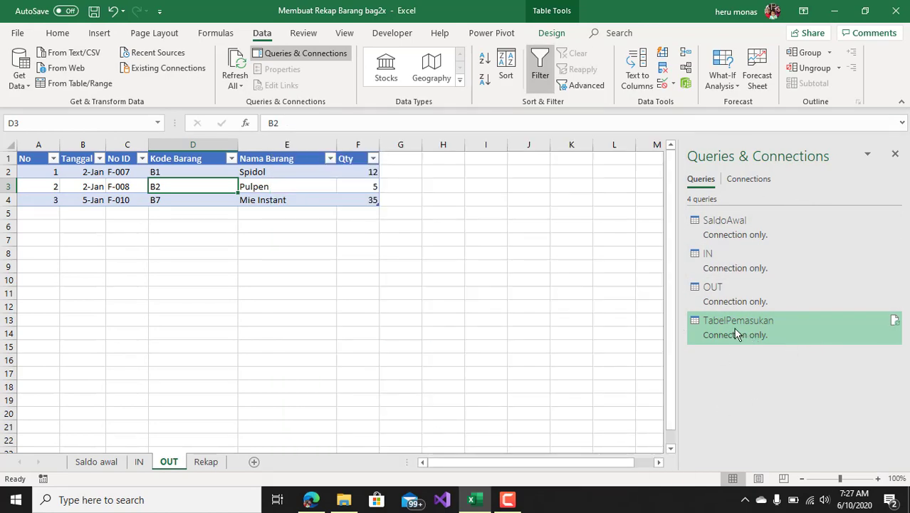
Step: Edit the TabelPemasukan query and start merging it as a new query, with OUT as the second table
{"action": "mouse_move", "coordinate": [738, 335]}
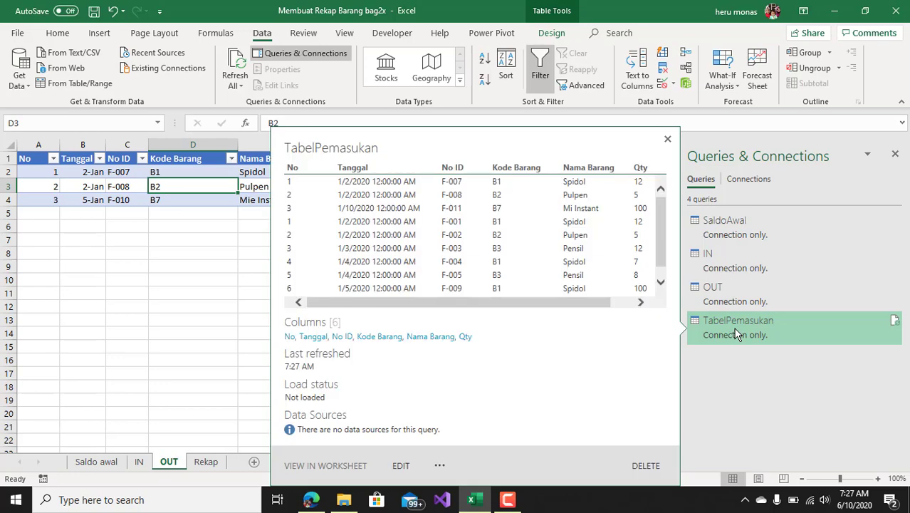
{"action": "right_click", "coordinate": [738, 335]}
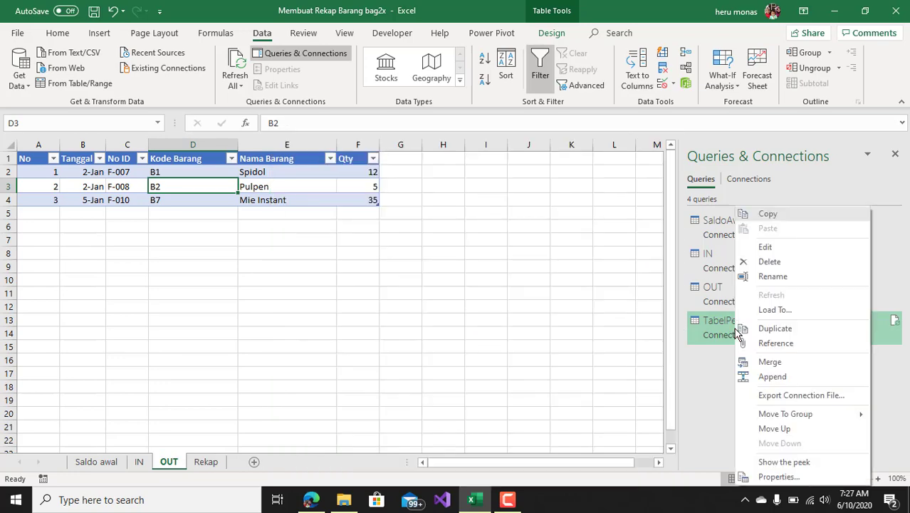
{"action": "left_click", "coordinate": [766, 247]}
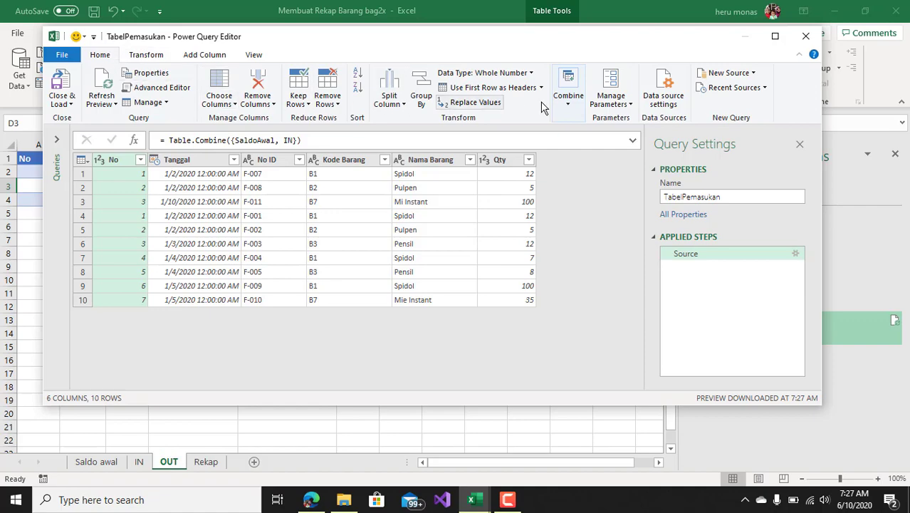
{"action": "left_click", "coordinate": [569, 104]}
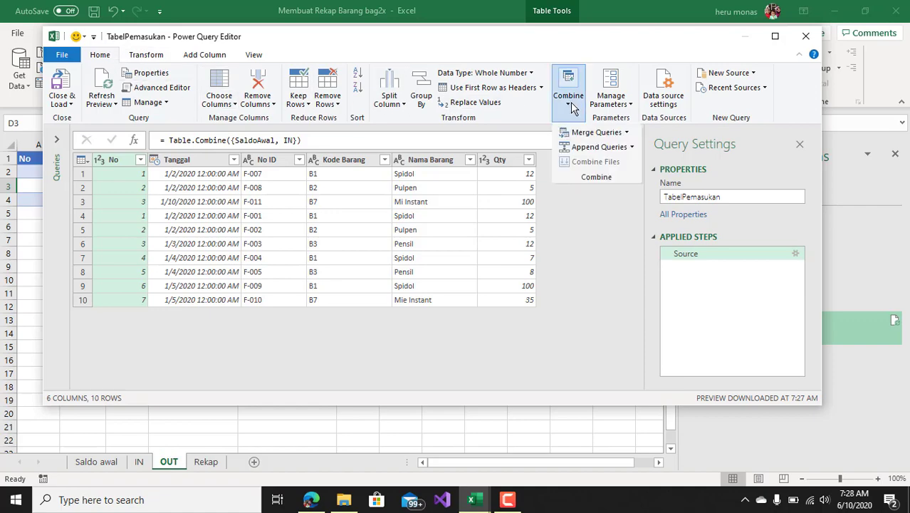
{"action": "left_click", "coordinate": [629, 133]}
{"action": "left_click", "coordinate": [637, 164]}
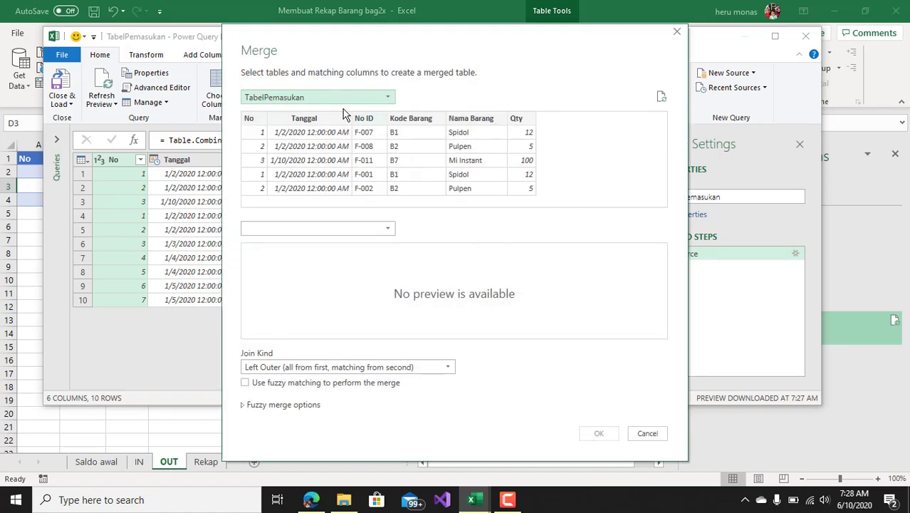
{"action": "left_click", "coordinate": [389, 229]}
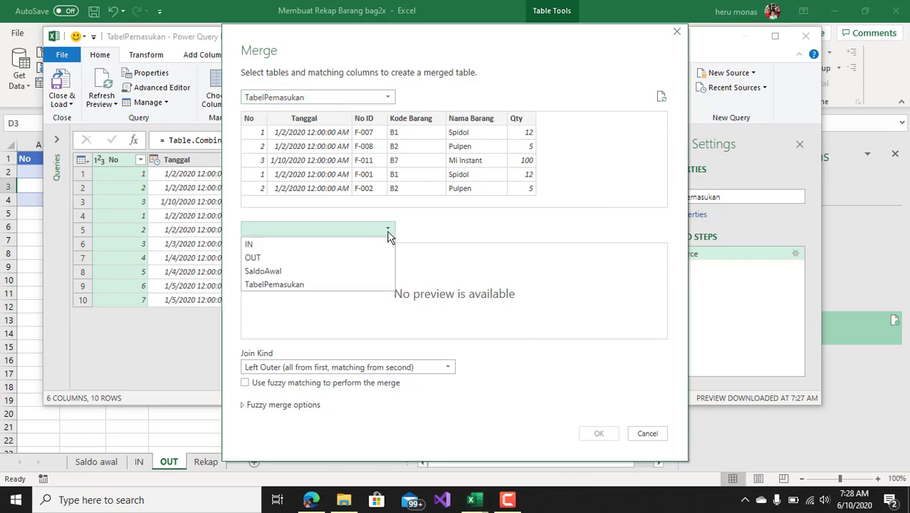
{"action": "left_click", "coordinate": [338, 258]}
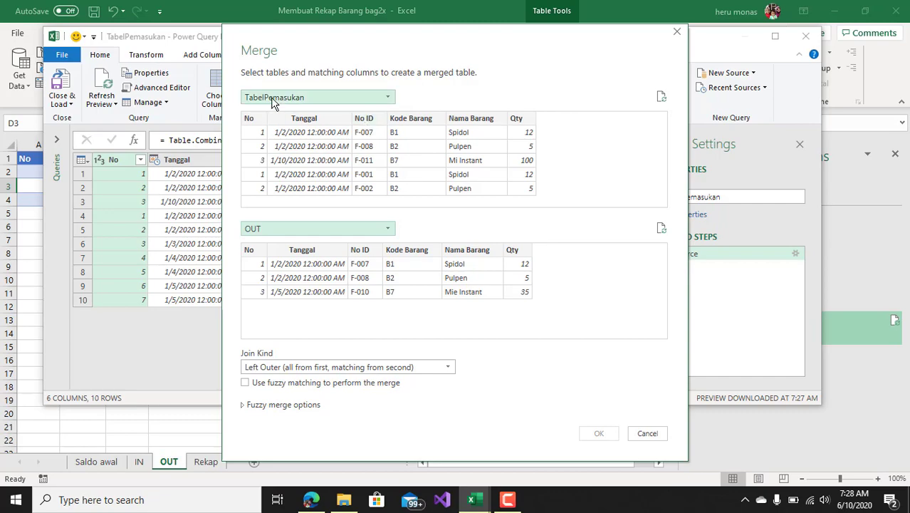
Step: Match both tables on their No ID columns and create the merge with the Left Anti (rows only in first) join kind
{"action": "left_click", "coordinate": [367, 124]}
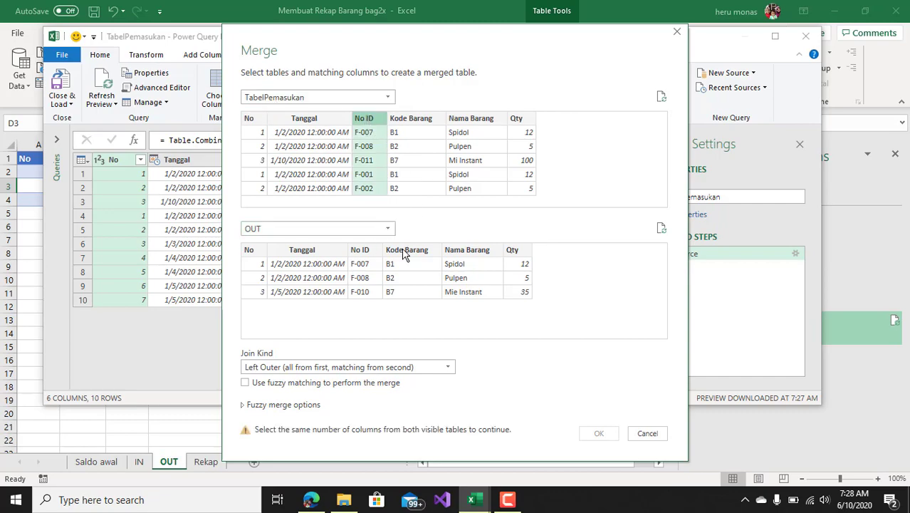
{"action": "left_click", "coordinate": [360, 253]}
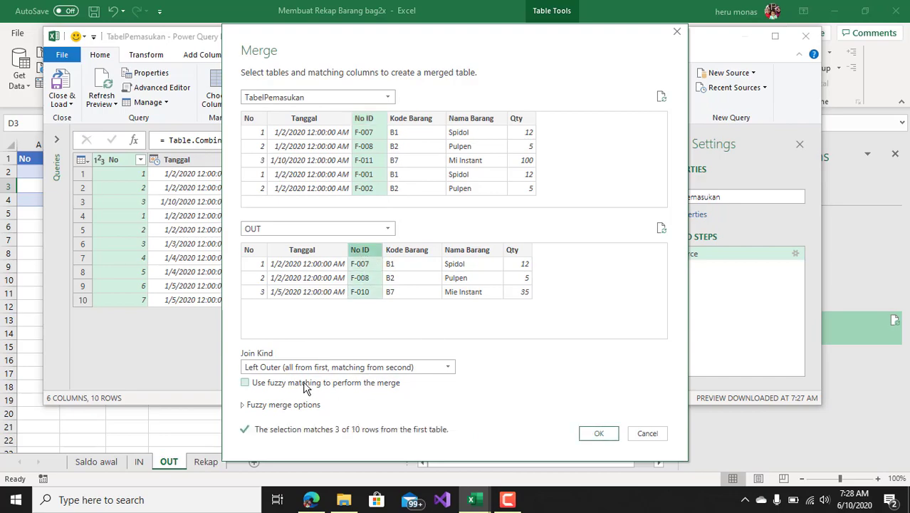
{"action": "left_click", "coordinate": [447, 367]}
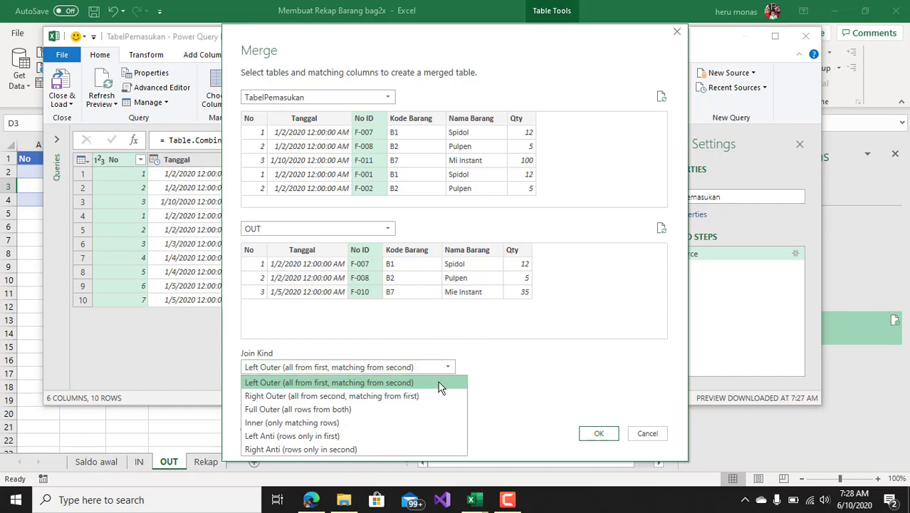
{"action": "left_click", "coordinate": [350, 436]}
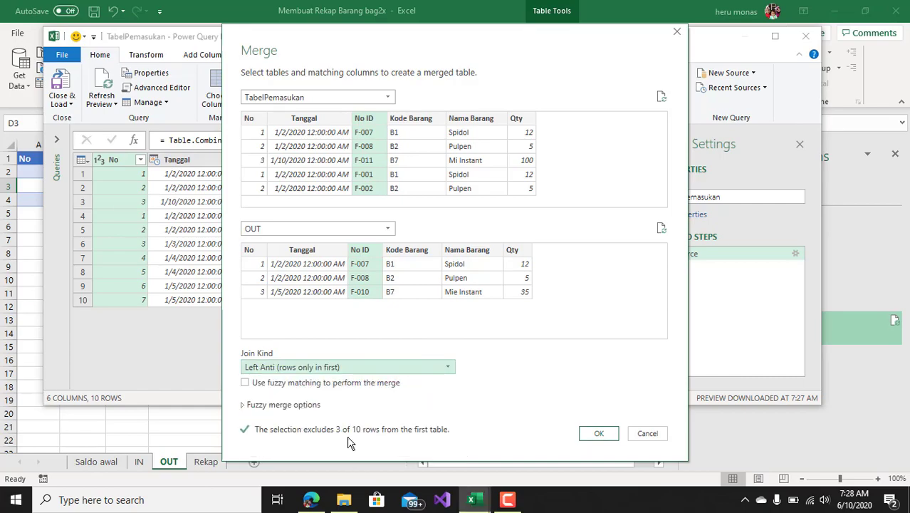
{"action": "left_click", "coordinate": [598, 435]}
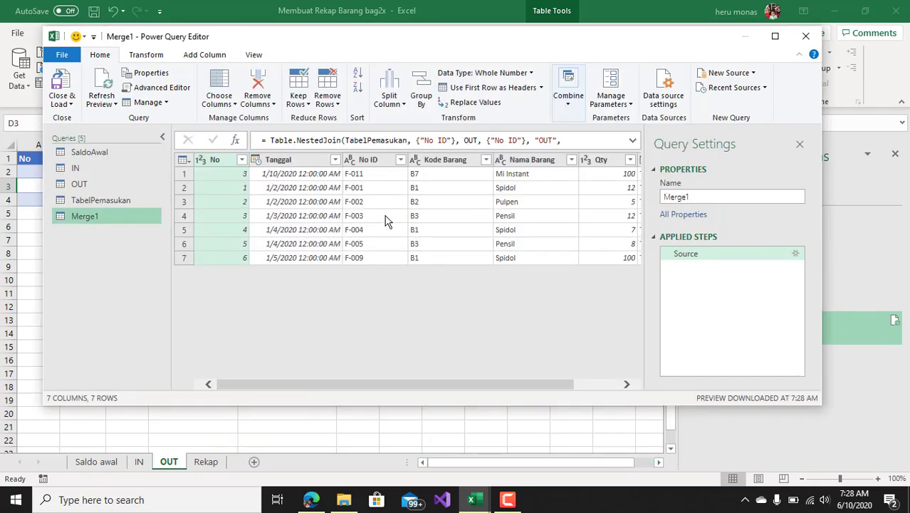
Step: Rename the merged query as TabelRekap
{"action": "double_click", "coordinate": [678, 198]}
{"action": "type", "text": "TabelRekap"}
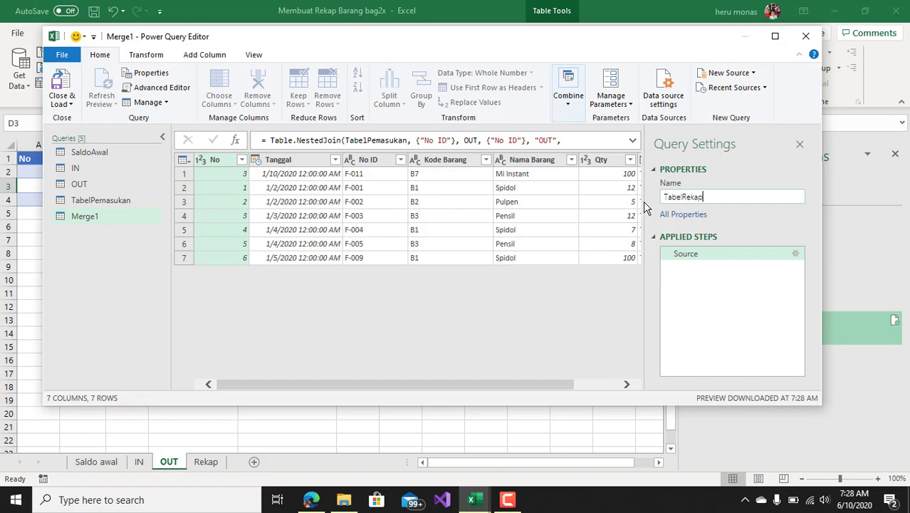
{"action": "key", "text": "Return"}
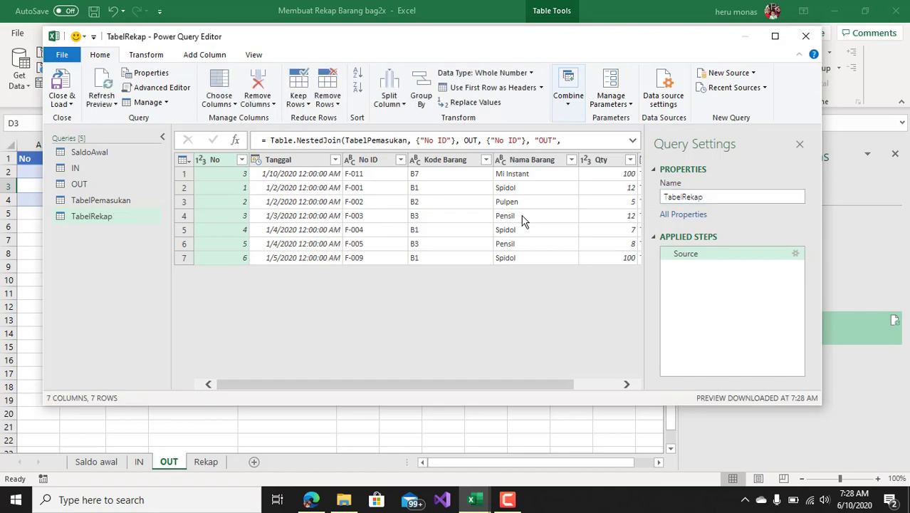
Step: Close the query editor and load TabelRekap with Only Create Connection
{"action": "left_click", "coordinate": [69, 107]}
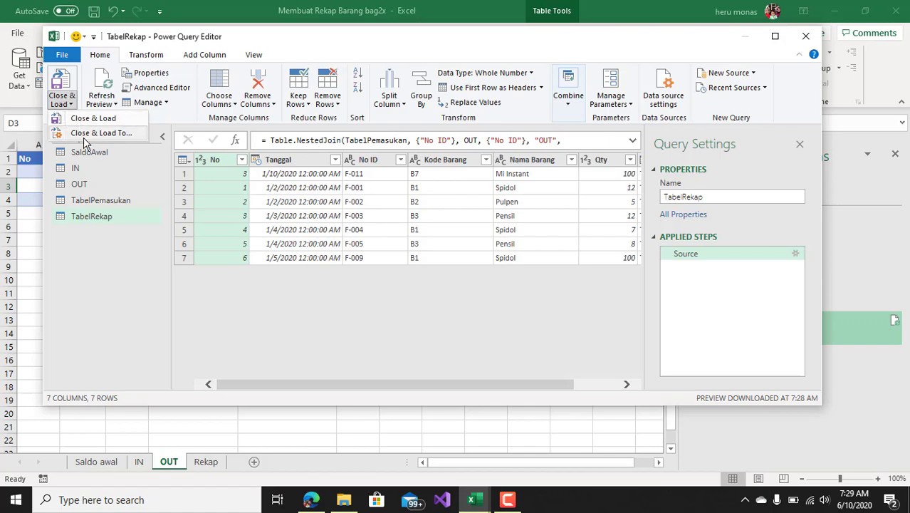
{"action": "left_click", "coordinate": [88, 134]}
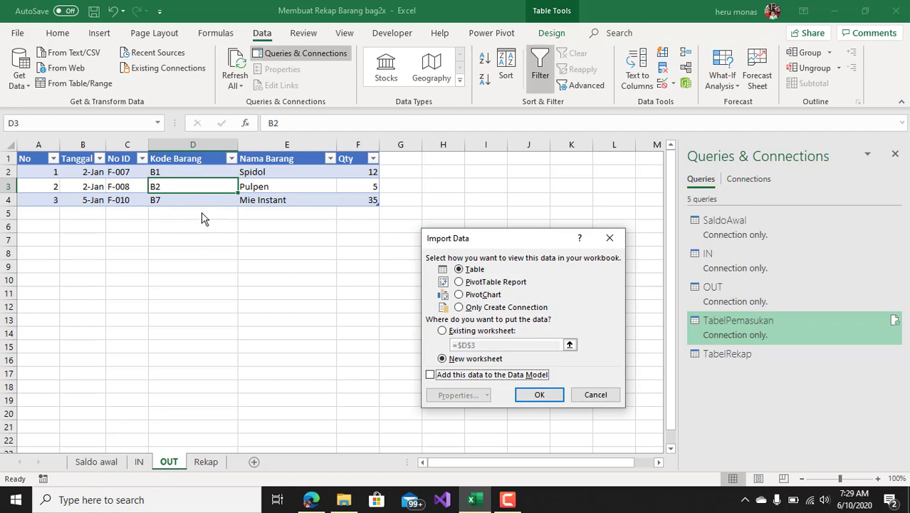
{"action": "left_click", "coordinate": [473, 308]}
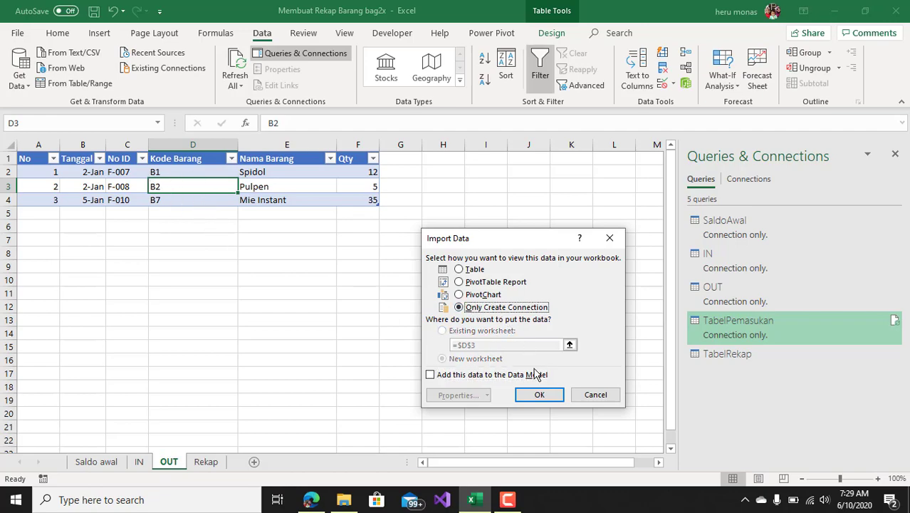
{"action": "left_click", "coordinate": [539, 394]}
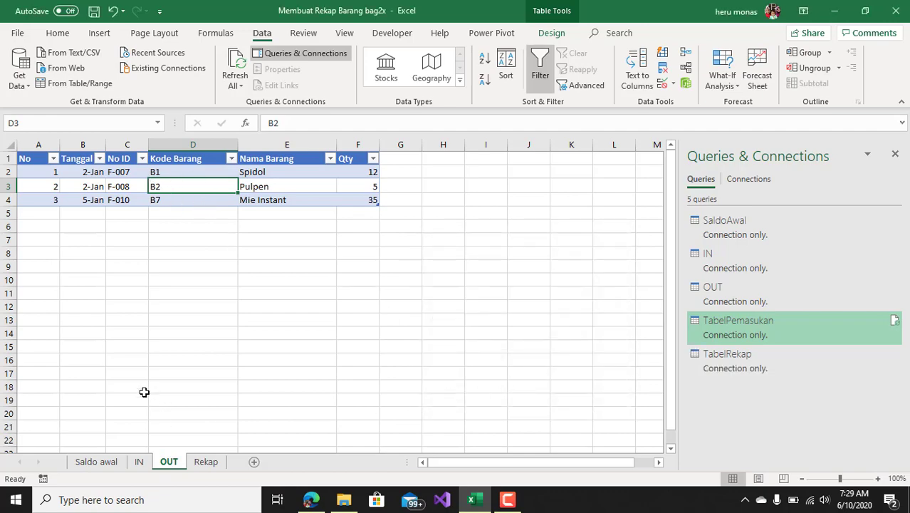
Step: Load the TabelRekap query as a table into the existing Rekap sheet, starting at cell A1
{"action": "left_click", "coordinate": [207, 462]}
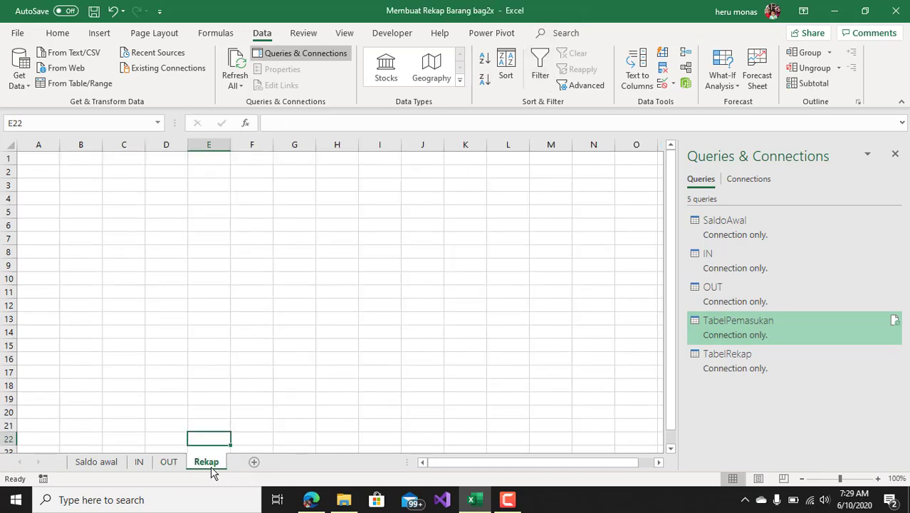
{"action": "left_click", "coordinate": [38, 155]}
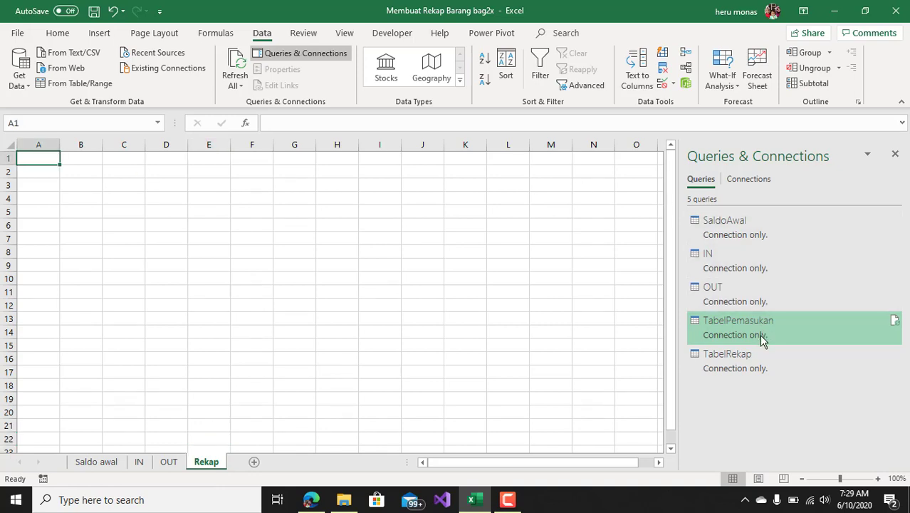
{"action": "right_click", "coordinate": [743, 369]}
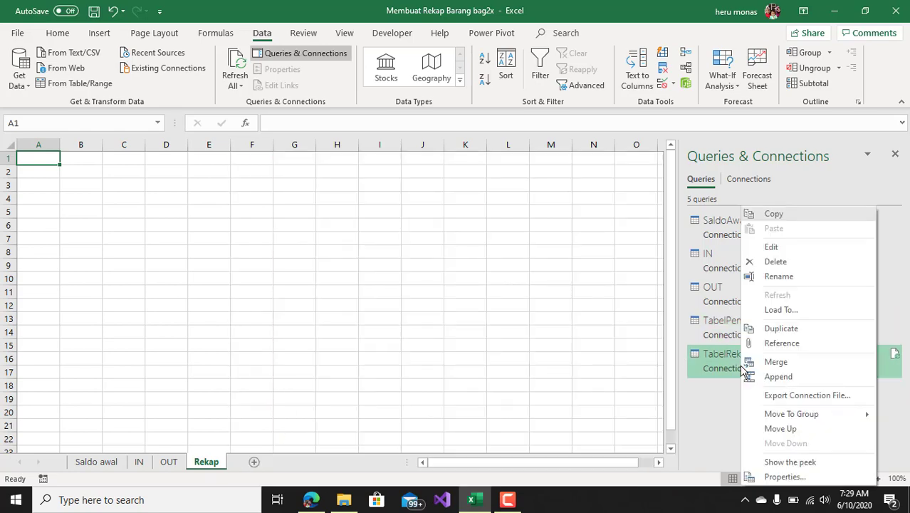
{"action": "left_click", "coordinate": [768, 312]}
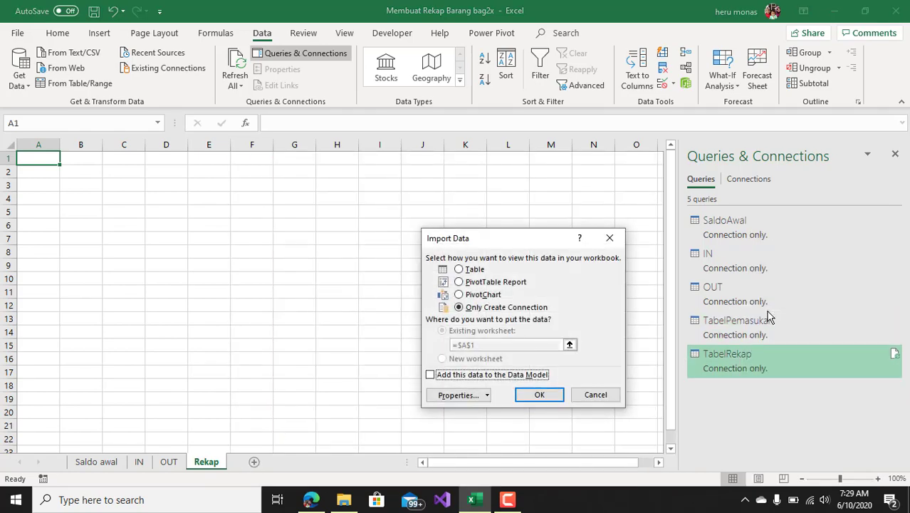
{"action": "left_click", "coordinate": [459, 270]}
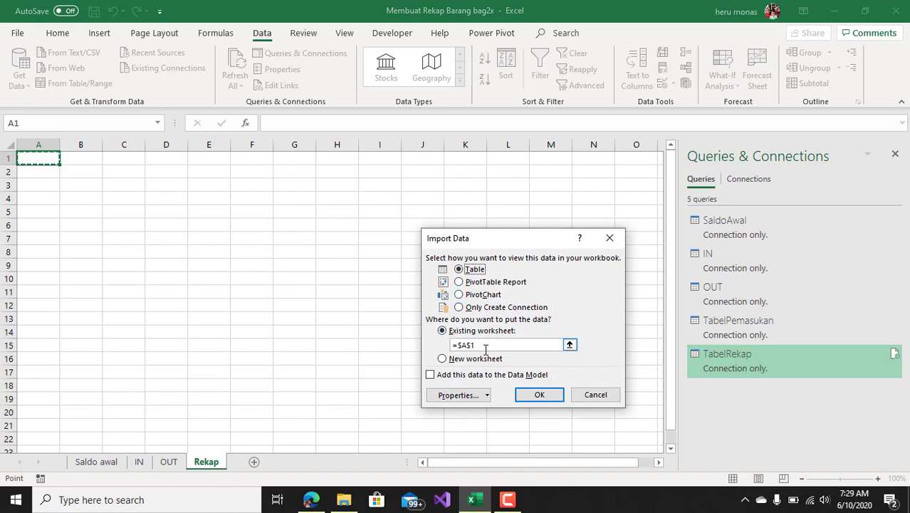
{"action": "left_click", "coordinate": [221, 248]}
{"action": "left_click", "coordinate": [43, 159]}
{"action": "left_click", "coordinate": [541, 396]}
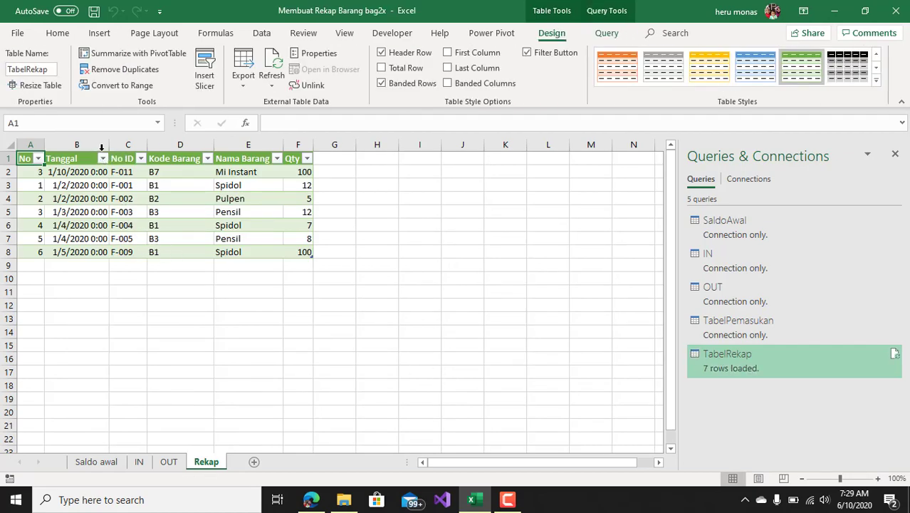
Step: Widen the Tanggal, No ID and Qty columns of the table on the Rekap sheet
{"action": "left_click_drag", "start_coordinate": [106, 147], "coordinate": [163, 148]}
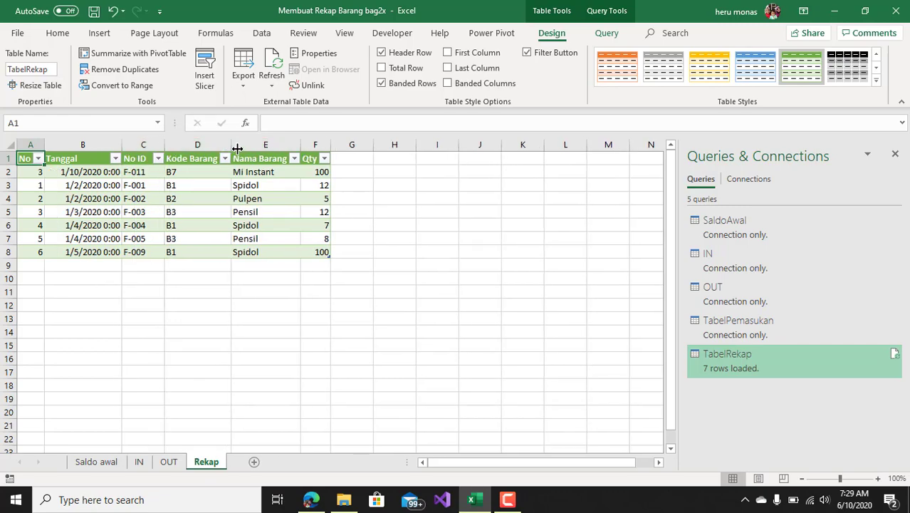
{"action": "left_click_drag", "start_coordinate": [331, 148], "coordinate": [359, 148]}
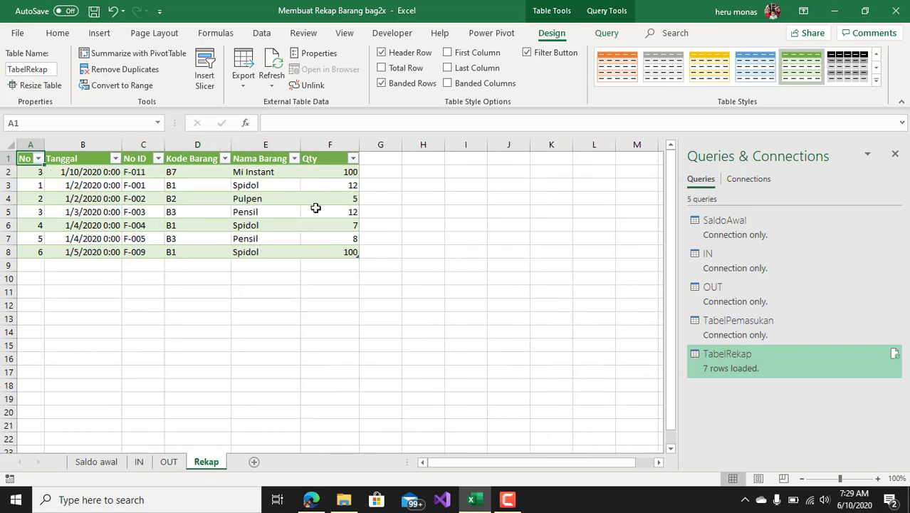
Step: Copy the No ID to Qty cells of the F-001 Spidol row from the IN sheet to cell C5 on the OUT sheet
{"action": "left_click", "coordinate": [169, 463]}
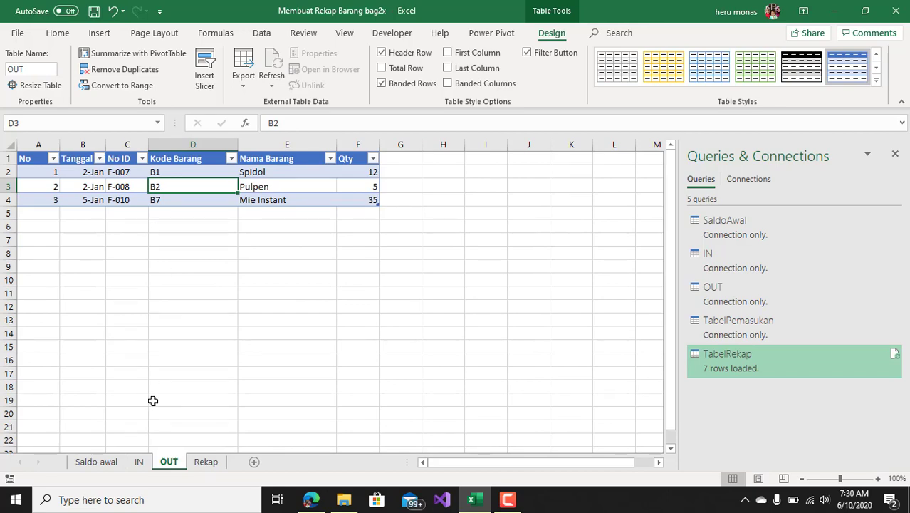
{"action": "left_click", "coordinate": [139, 463]}
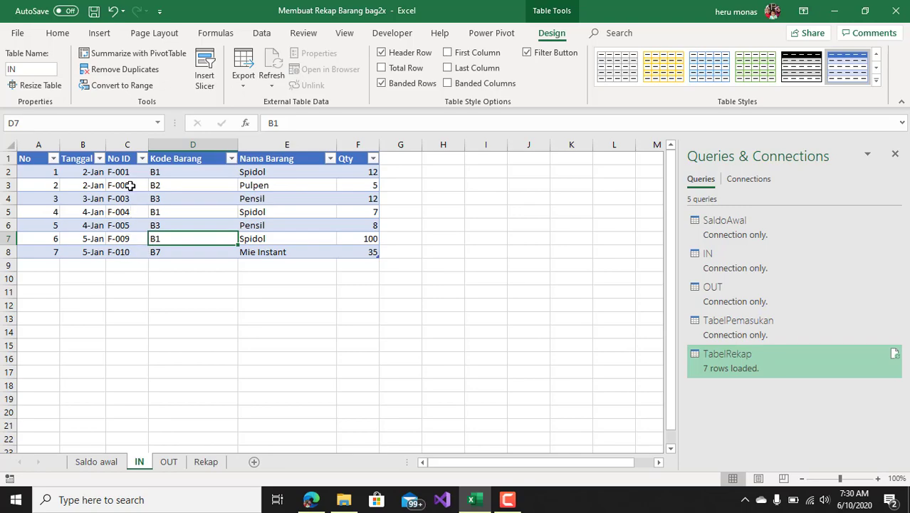
{"action": "left_click_drag", "start_coordinate": [137, 172], "coordinate": [365, 167]}
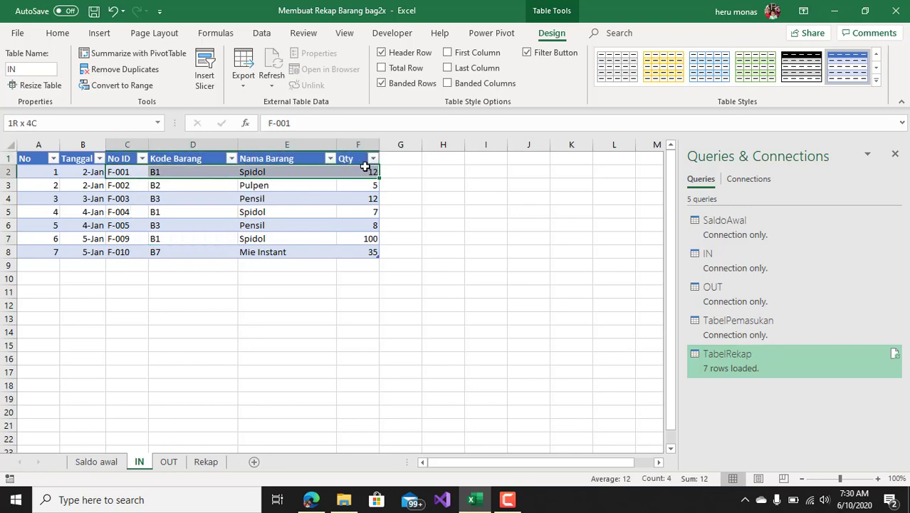
{"action": "key", "text": "ctrl+c"}
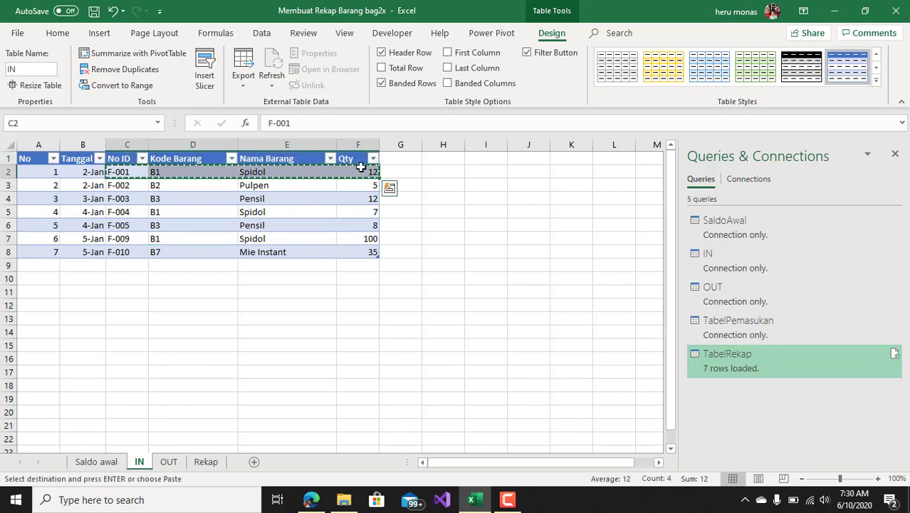
{"action": "key", "text": "ctrl+q"}
{"action": "left_click", "coordinate": [171, 464]}
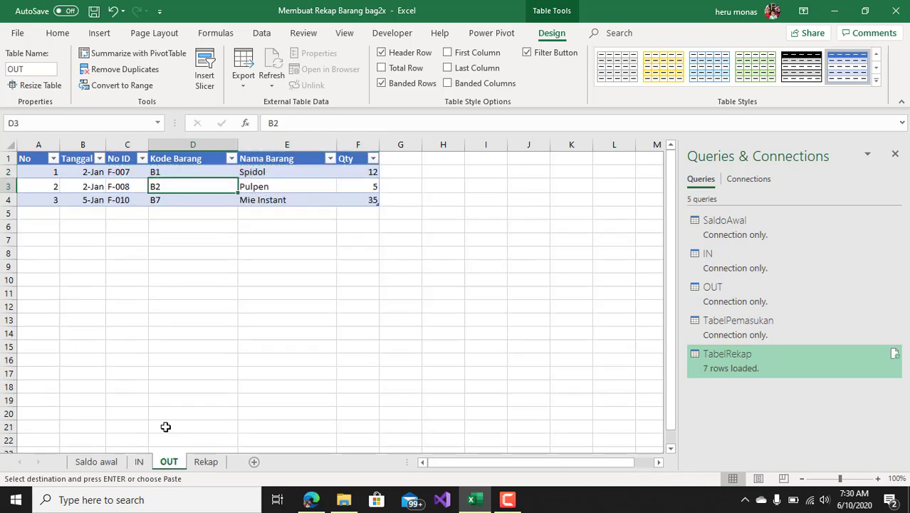
{"action": "left_click", "coordinate": [115, 211]}
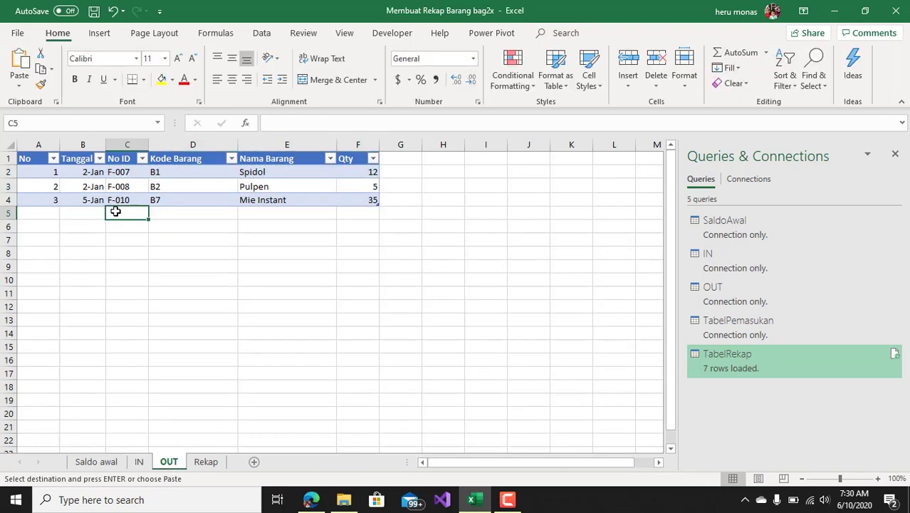
{"action": "right_click", "coordinate": [116, 211]}
{"action": "left_click", "coordinate": [158, 241]}
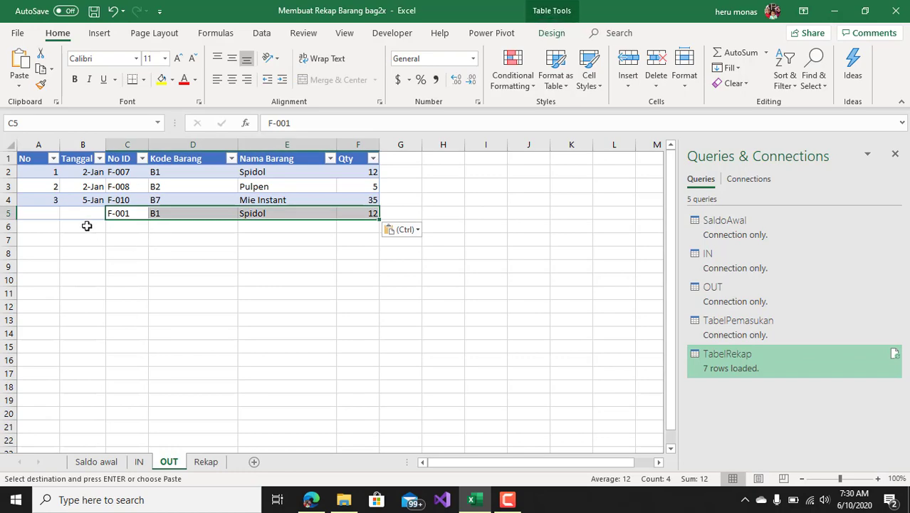
Step: Complete the new F-001 row on the OUT sheet with No 4 and Tanggal 1/27
{"action": "left_click", "coordinate": [53, 213]}
{"action": "type", "text": "4"}
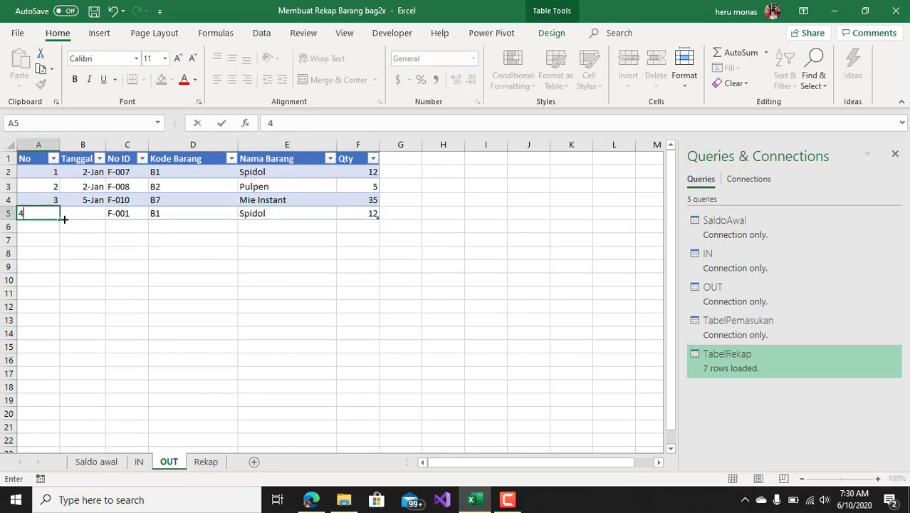
{"action": "left_click", "coordinate": [87, 213]}
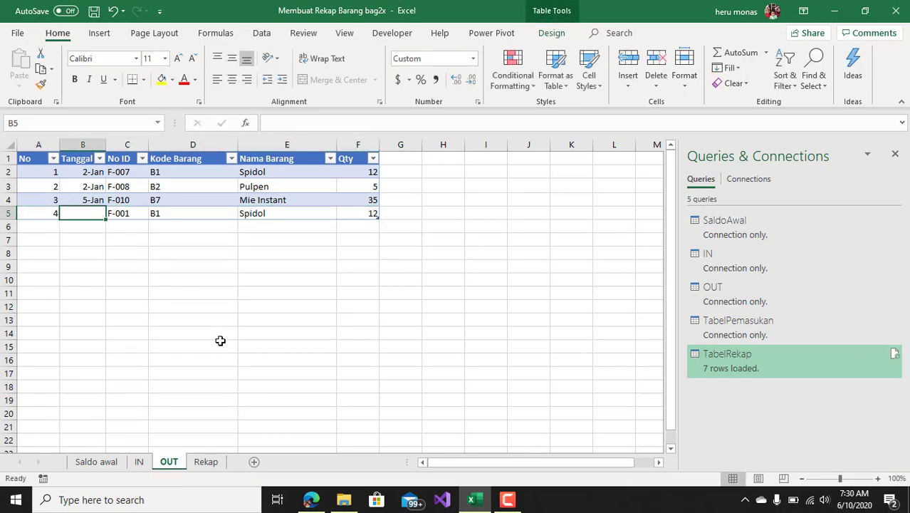
{"action": "left_click", "coordinate": [139, 462]}
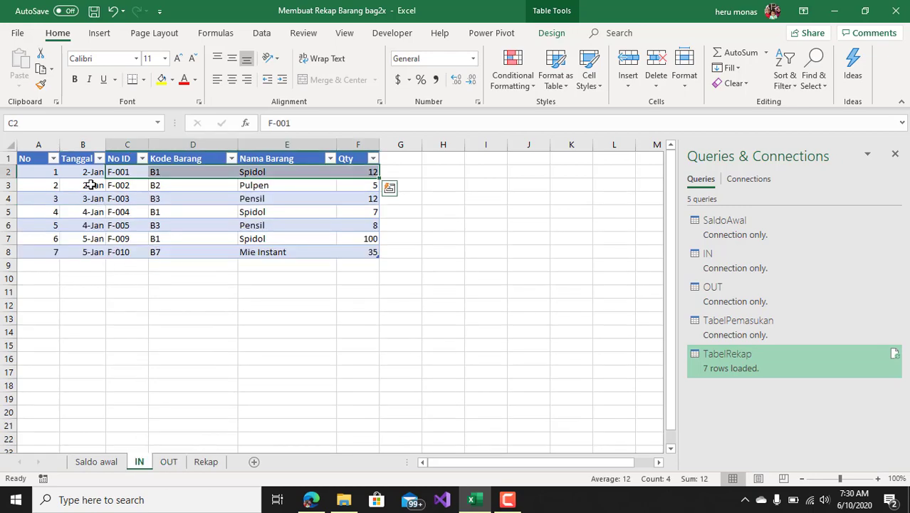
{"action": "left_click", "coordinate": [177, 463]}
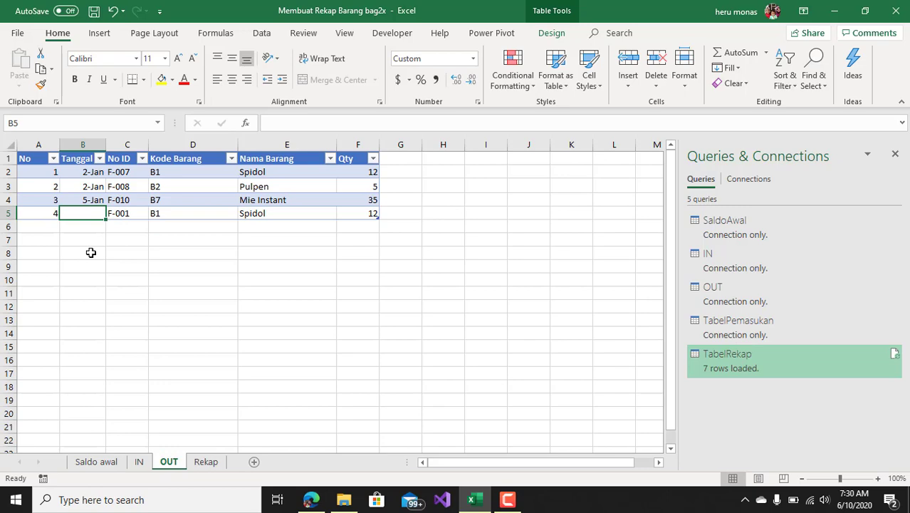
{"action": "type", "text": "2"}
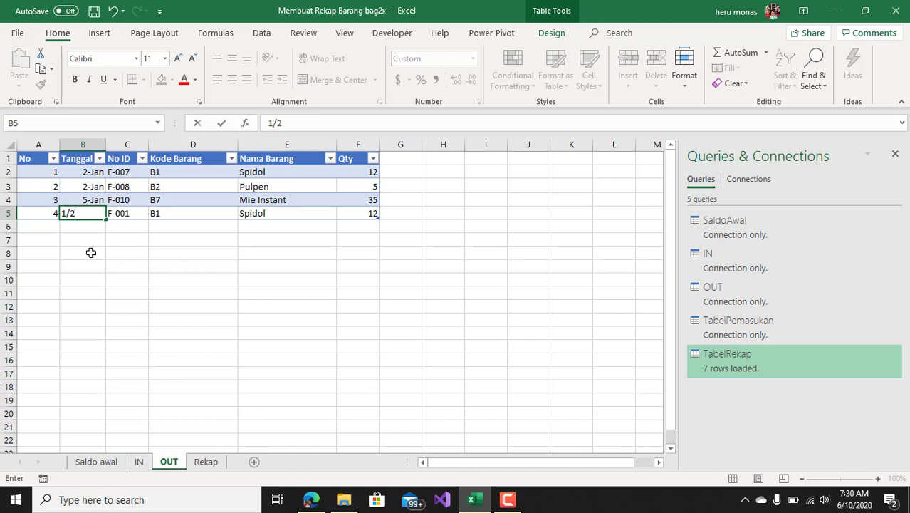
{"action": "type", "text": "7"}
{"action": "key", "text": "Return"}
{"action": "left_click", "coordinate": [142, 257]}
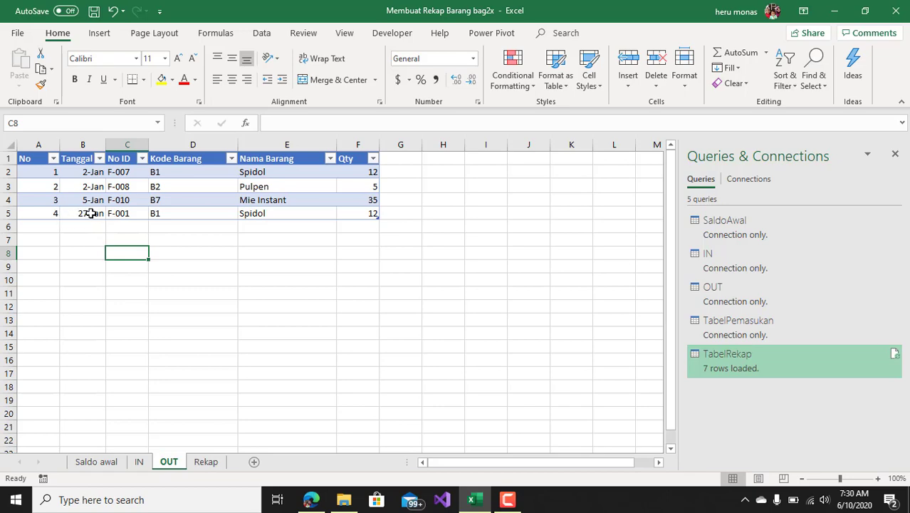
Step: Compare the F-001 Spidol entry on the OUT sheet with the matching row in the Rekap table
{"action": "left_click", "coordinate": [127, 212]}
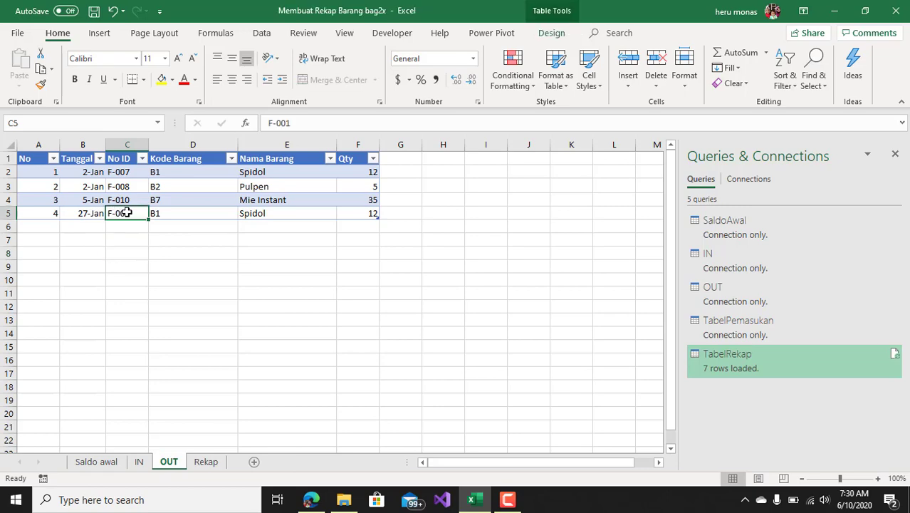
{"action": "left_click", "coordinate": [88, 213]}
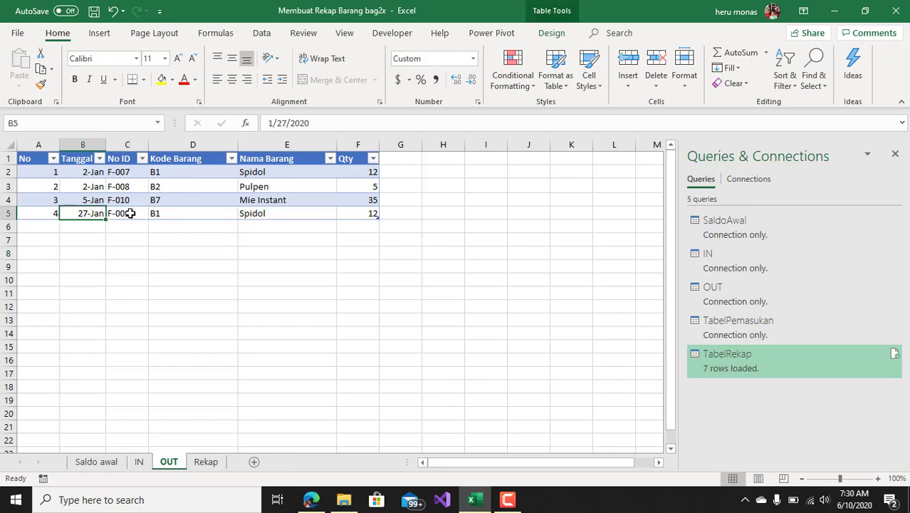
{"action": "left_click", "coordinate": [130, 213]}
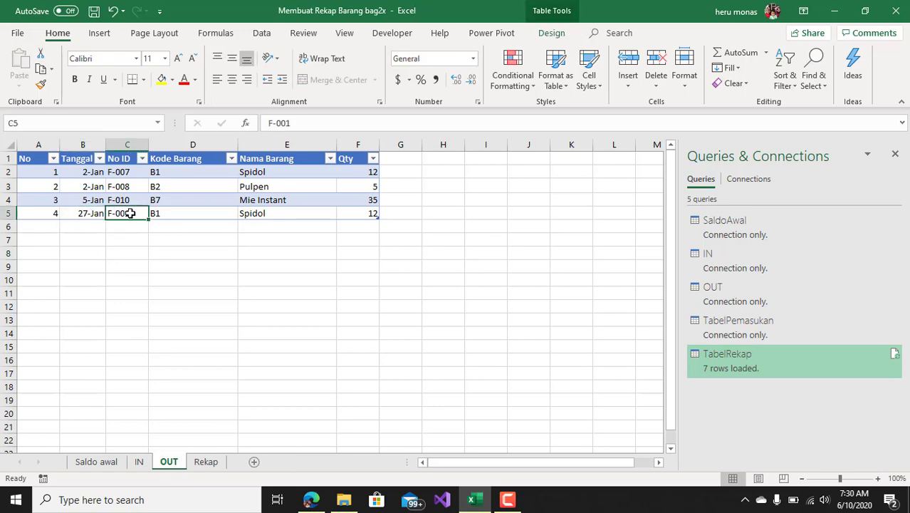
{"action": "left_click", "coordinate": [205, 462]}
{"action": "left_click", "coordinate": [135, 172]}
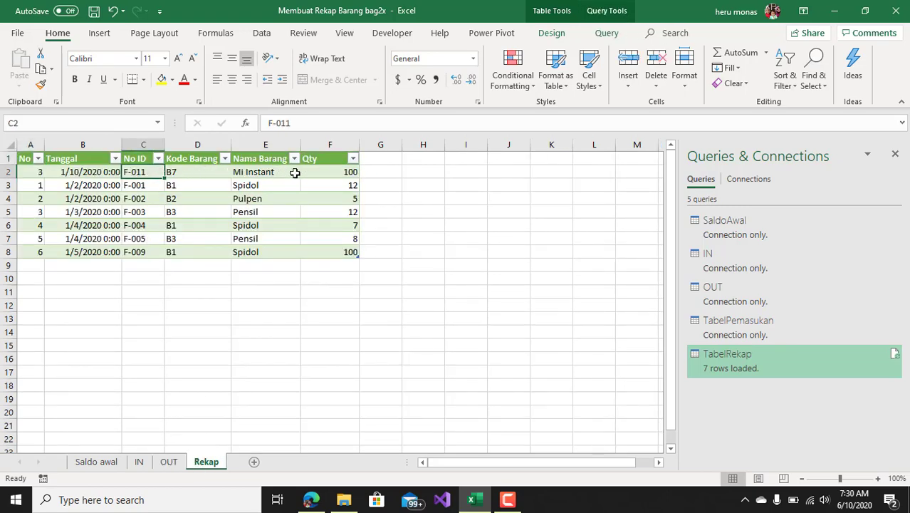
{"action": "left_click", "coordinate": [142, 186]}
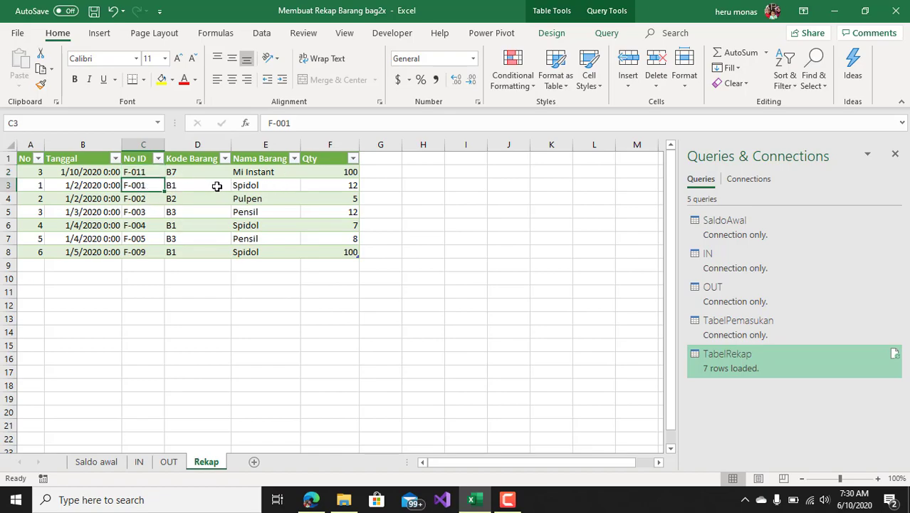
{"action": "left_click", "coordinate": [204, 186]}
{"action": "left_click", "coordinate": [326, 186]}
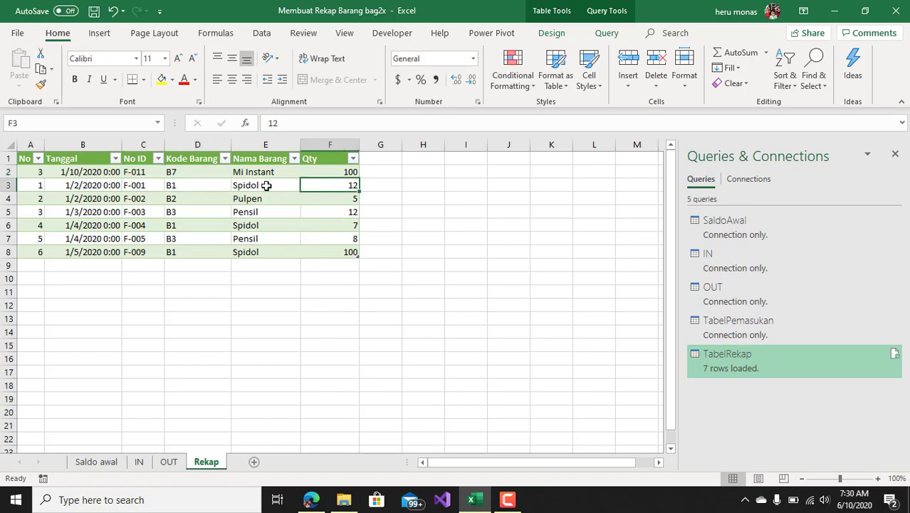
{"action": "left_click", "coordinate": [146, 185]}
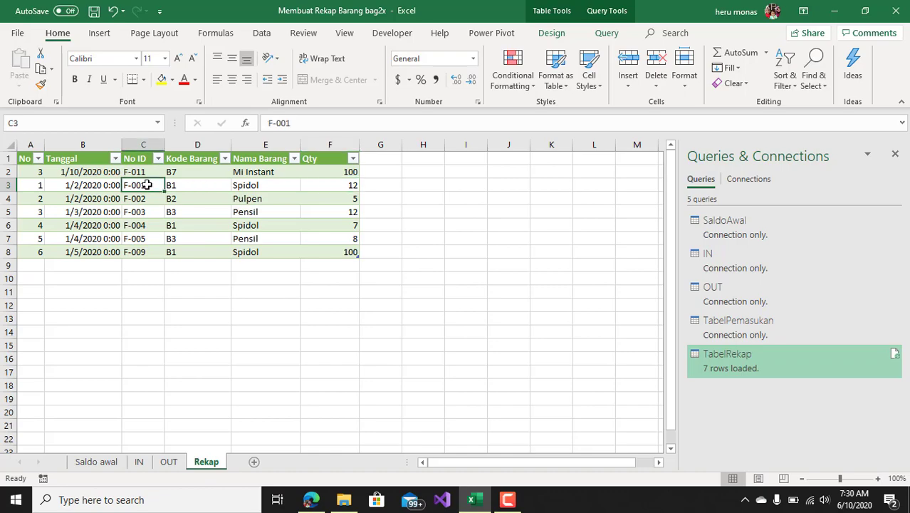
{"action": "left_click", "coordinate": [184, 187]}
{"action": "left_click", "coordinate": [246, 185]}
{"action": "left_click", "coordinate": [330, 184]}
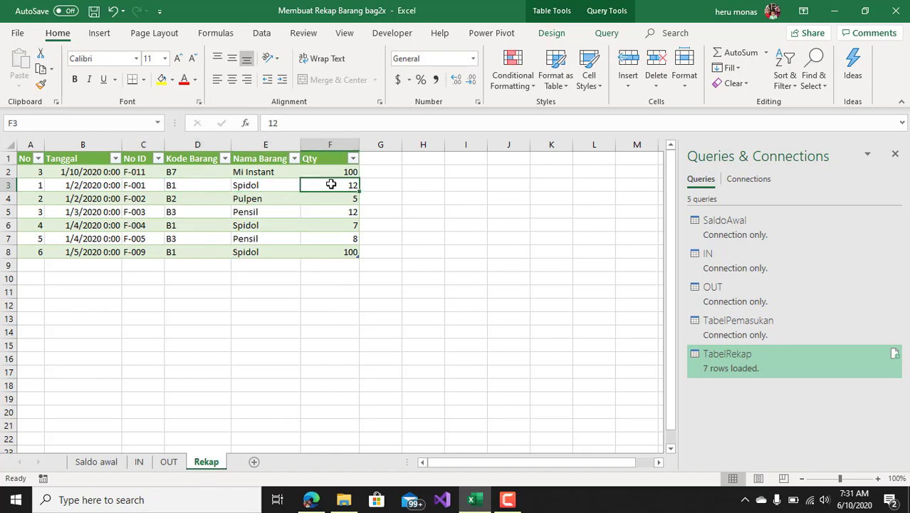
{"action": "left_click", "coordinate": [167, 461]}
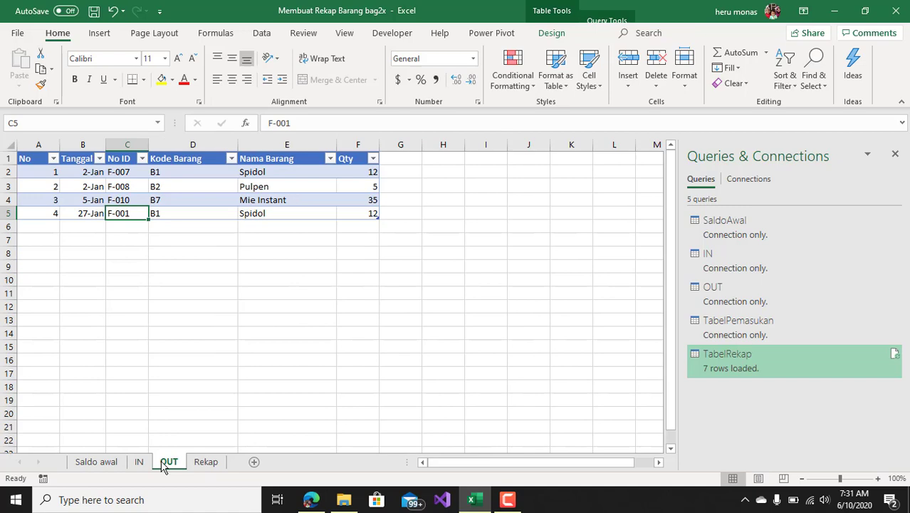
{"action": "left_click", "coordinate": [211, 214]}
{"action": "left_click", "coordinate": [271, 213]}
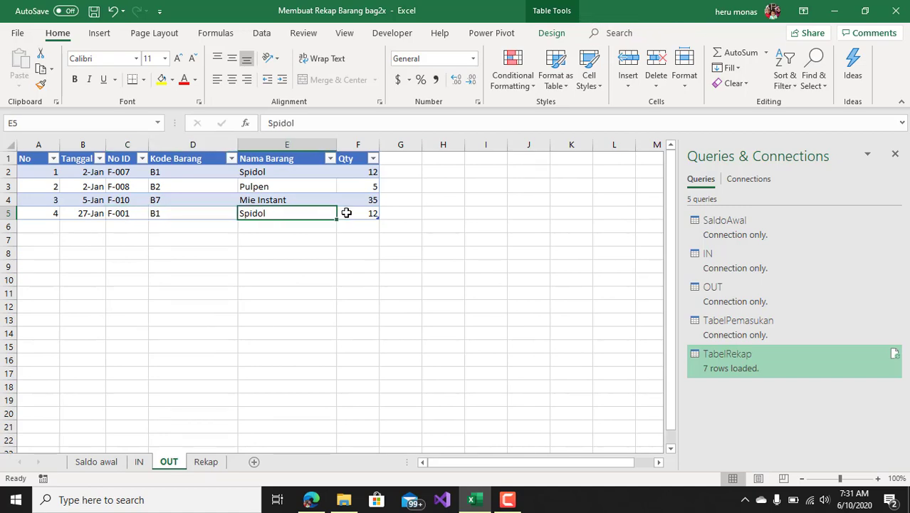
{"action": "left_click", "coordinate": [346, 213]}
Step: Refresh all queries so the Rekap table takes in the new OUT entry
{"action": "left_click", "coordinate": [198, 462]}
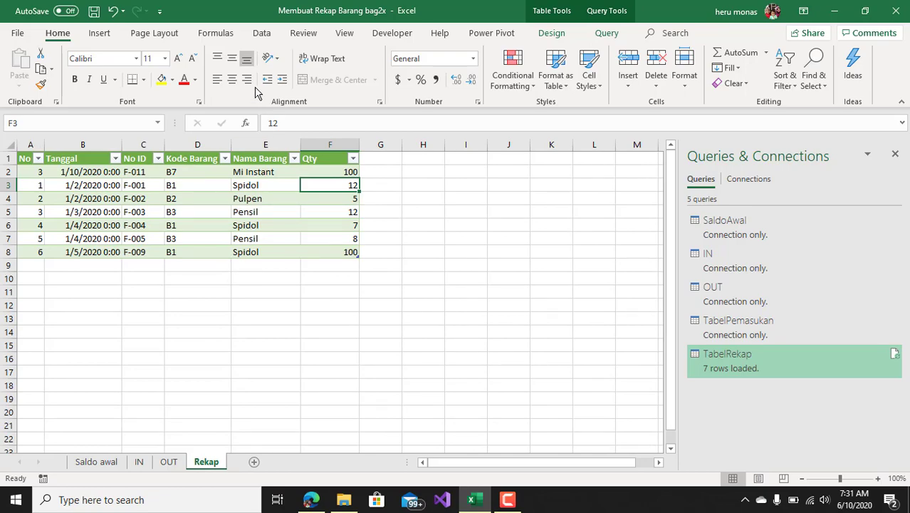
{"action": "left_click", "coordinate": [261, 33]}
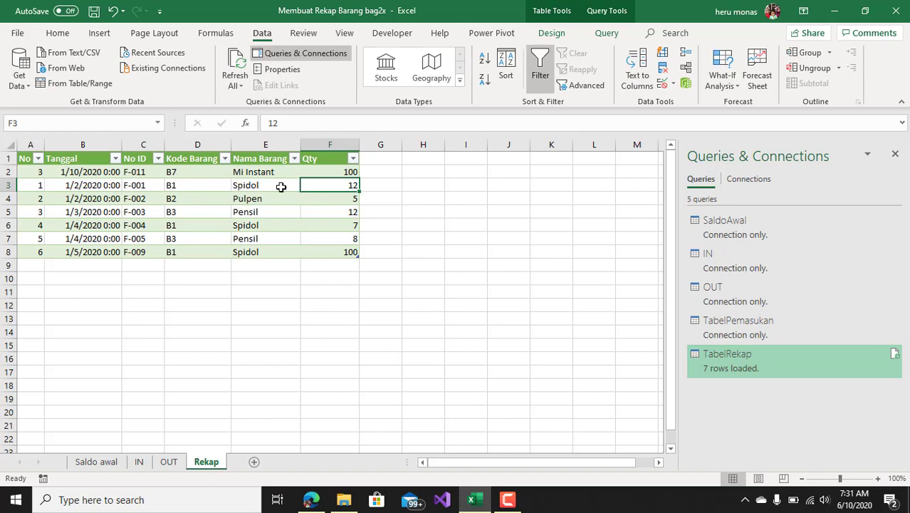
{"action": "left_click", "coordinate": [240, 67]}
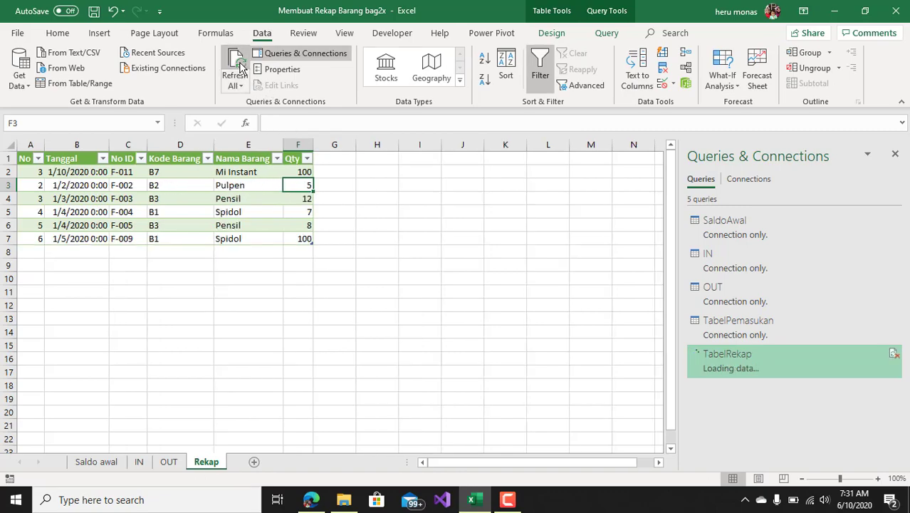
{"action": "left_click", "coordinate": [208, 279]}
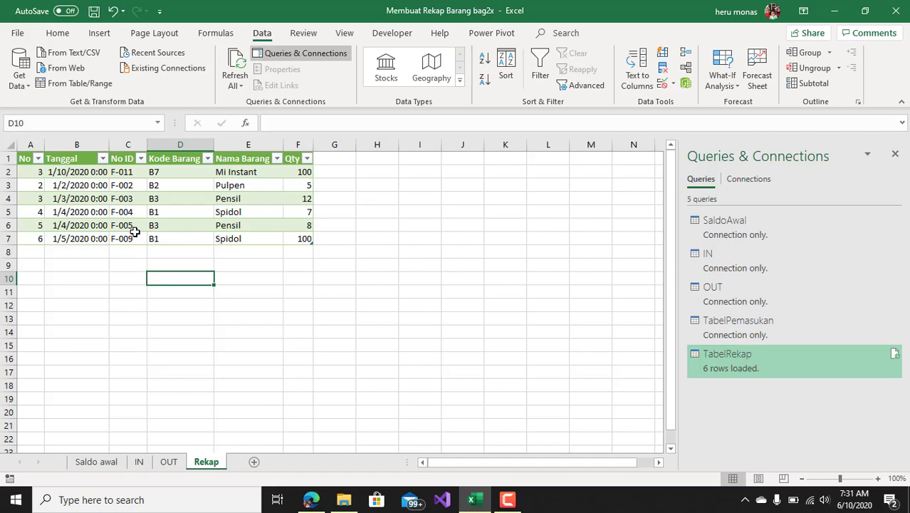
Step: Copy the No ID to Qty cells of the F-009 Spidol row from the IN sheet and paste them as values at cell C6 on OUT
{"action": "left_click", "coordinate": [140, 463]}
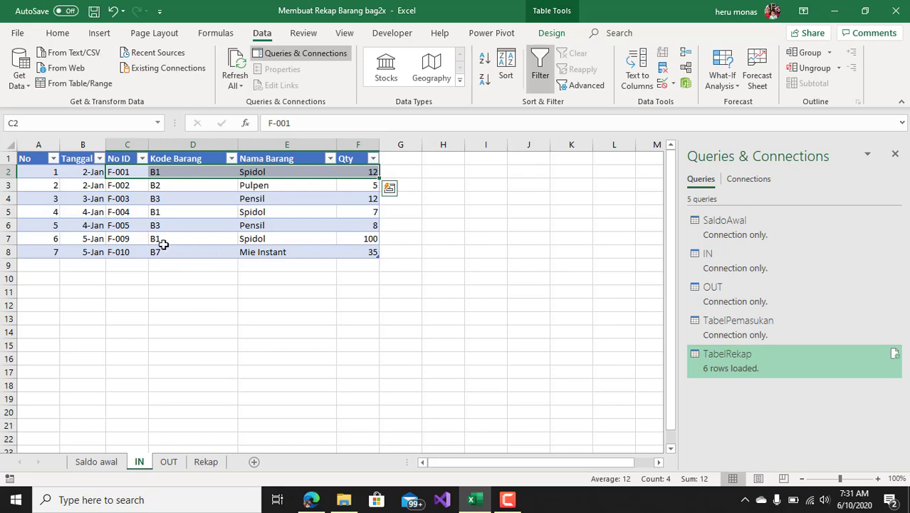
{"action": "left_click", "coordinate": [126, 240]}
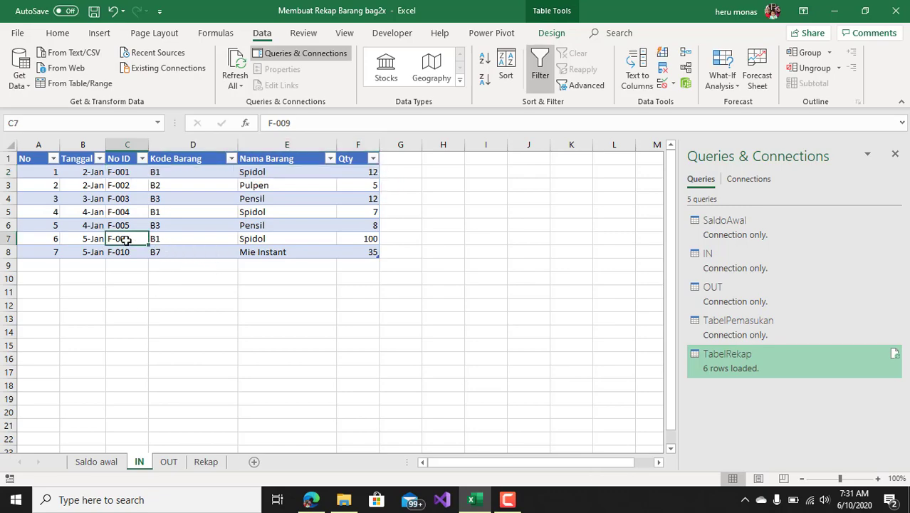
{"action": "left_click_drag", "start_coordinate": [126, 238], "coordinate": [341, 237]}
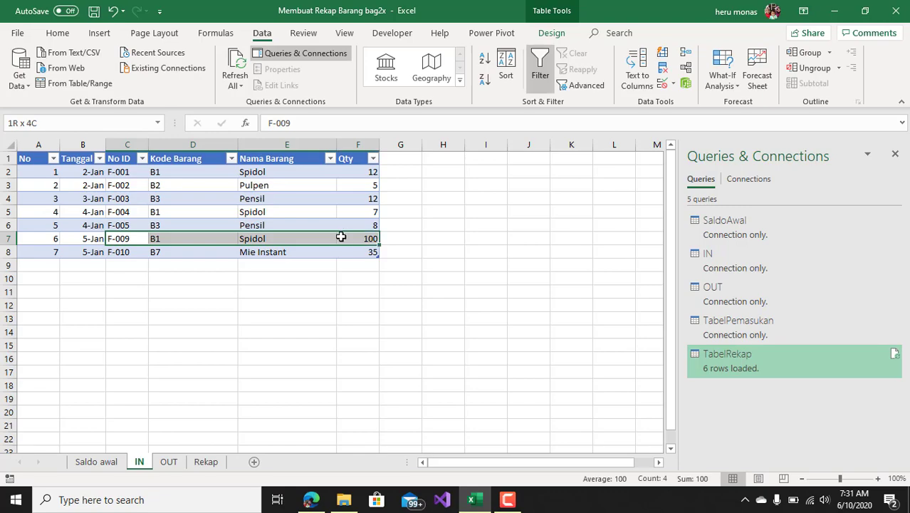
{"action": "key", "text": "ctrl+c"}
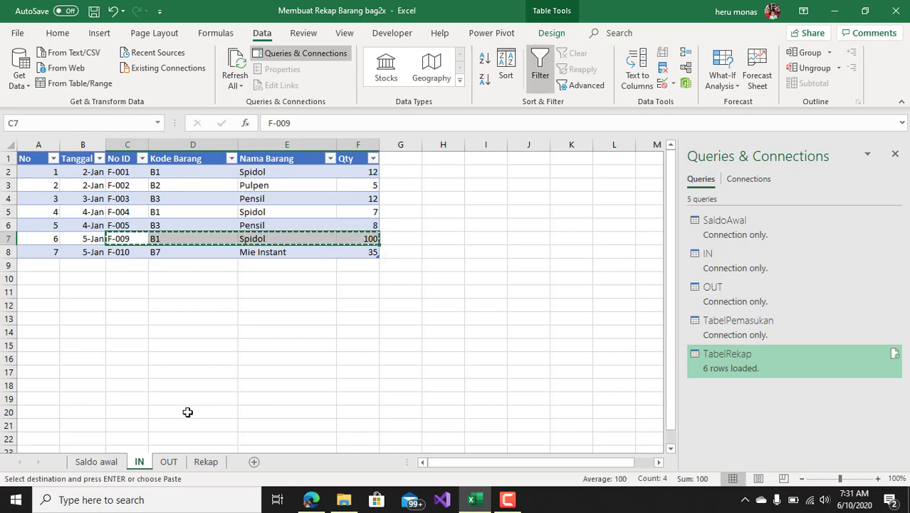
{"action": "left_click", "coordinate": [169, 463]}
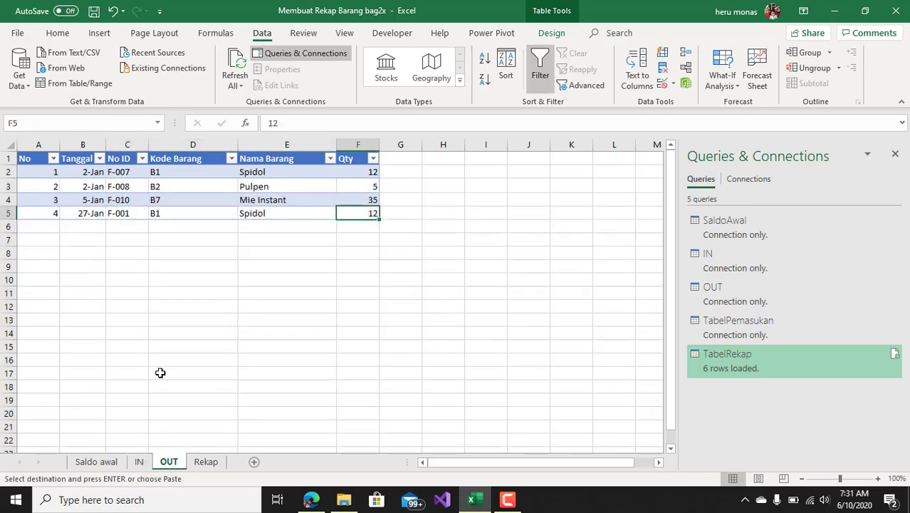
{"action": "left_click", "coordinate": [126, 224]}
{"action": "right_click", "coordinate": [126, 224]}
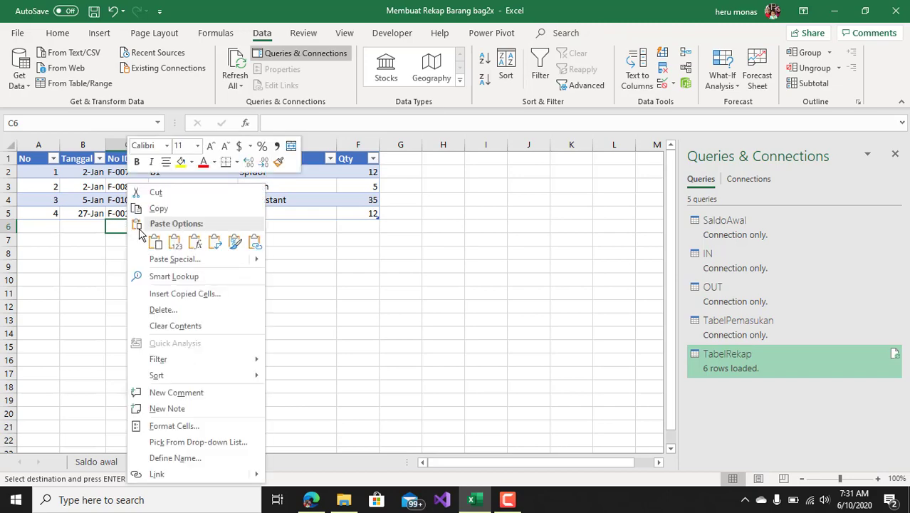
{"action": "left_click", "coordinate": [269, 452]}
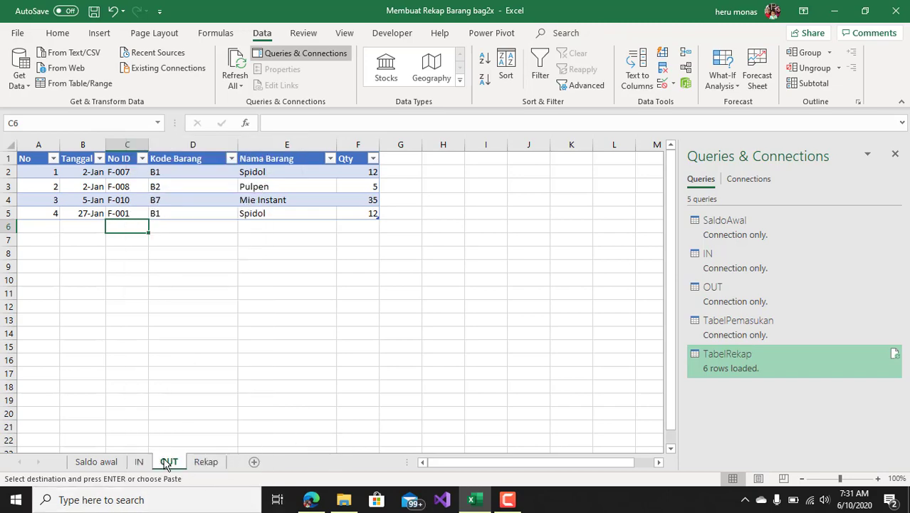
{"action": "right_click", "coordinate": [126, 226]}
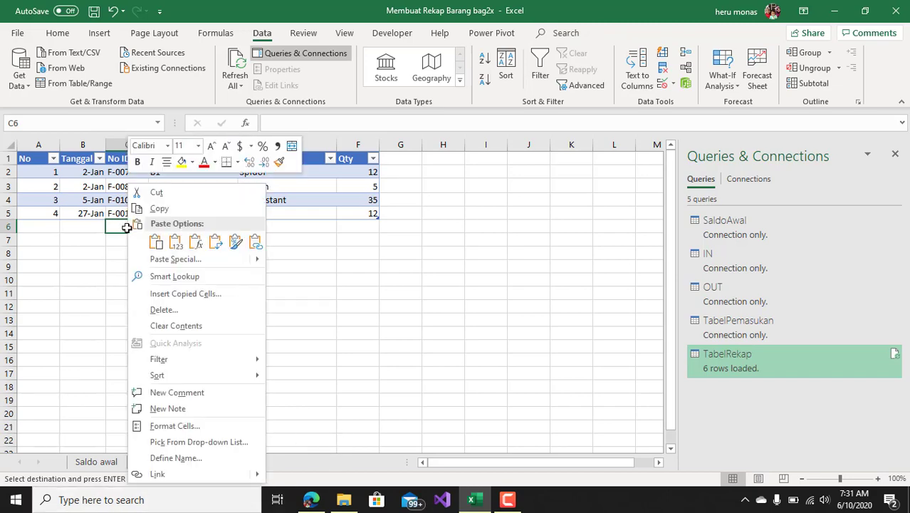
{"action": "left_click", "coordinate": [176, 244]}
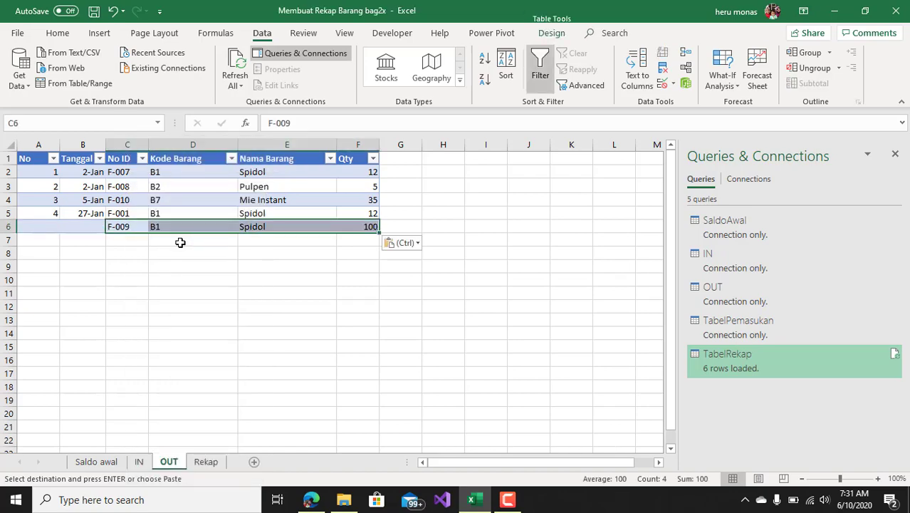
Step: Complete the new F-009 row on the OUT sheet with No 5 and Tanggal 2/2
{"action": "left_click", "coordinate": [53, 227]}
{"action": "type", "text": "5"}
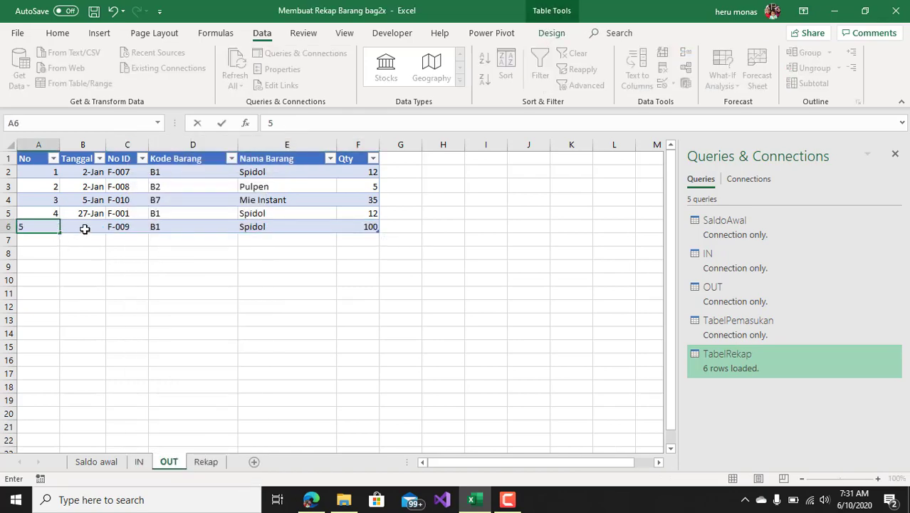
{"action": "left_click", "coordinate": [84, 228]}
{"action": "type", "text": "2/2/"}
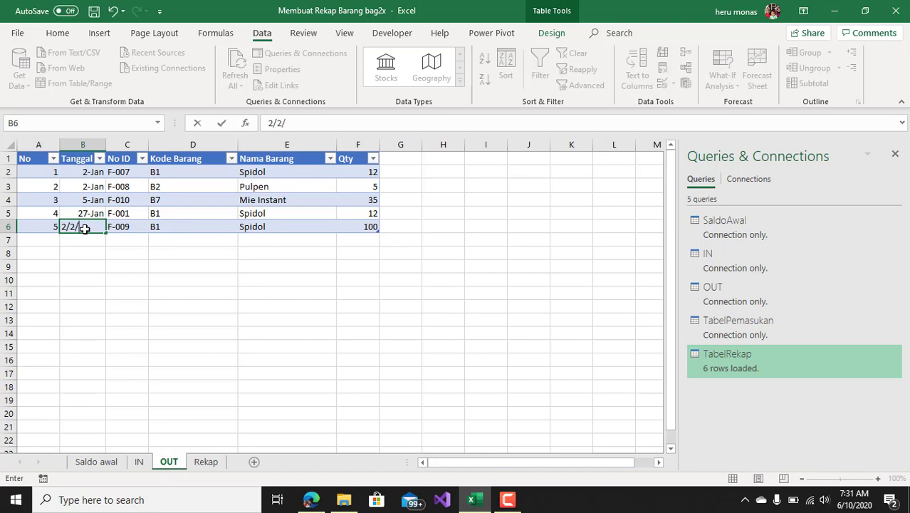
{"action": "key", "text": "Return"}
{"action": "left_click", "coordinate": [84, 228]}
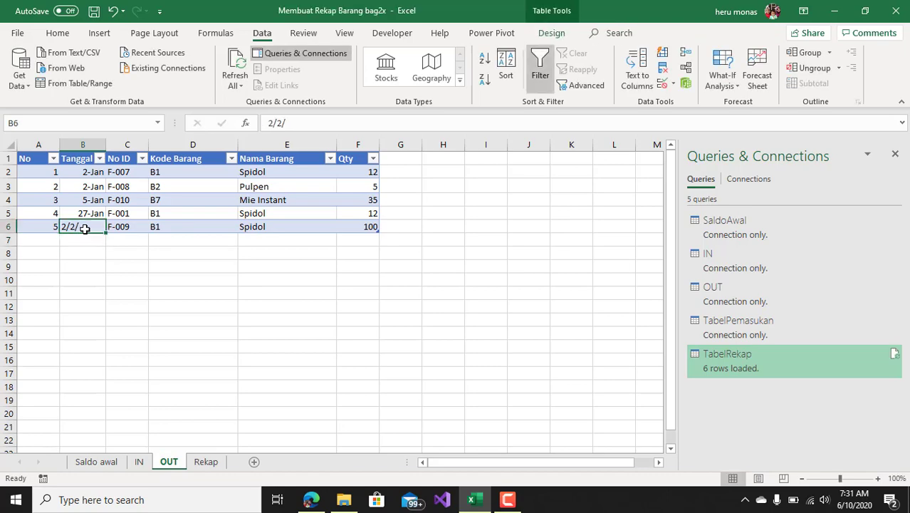
{"action": "type", "text": "2/2"}
{"action": "key", "text": "Return"}
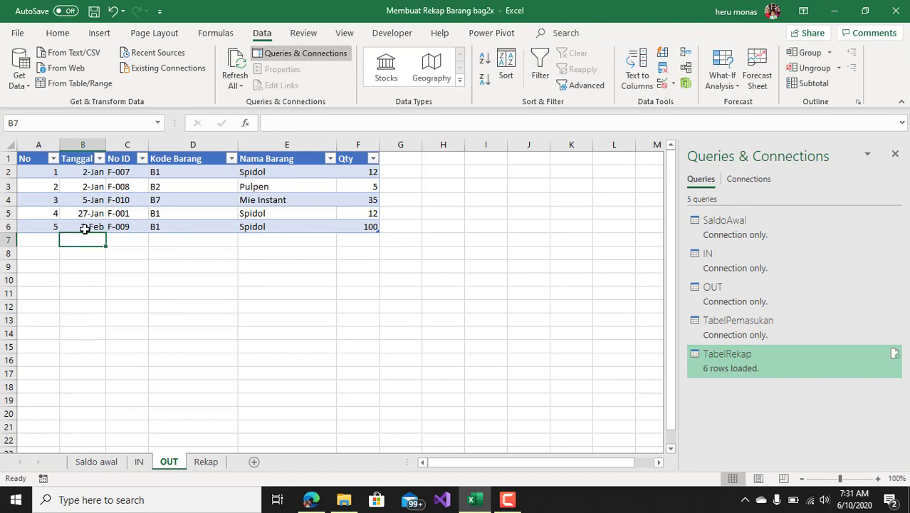
{"action": "left_click", "coordinate": [128, 243]}
{"action": "left_click", "coordinate": [84, 227]}
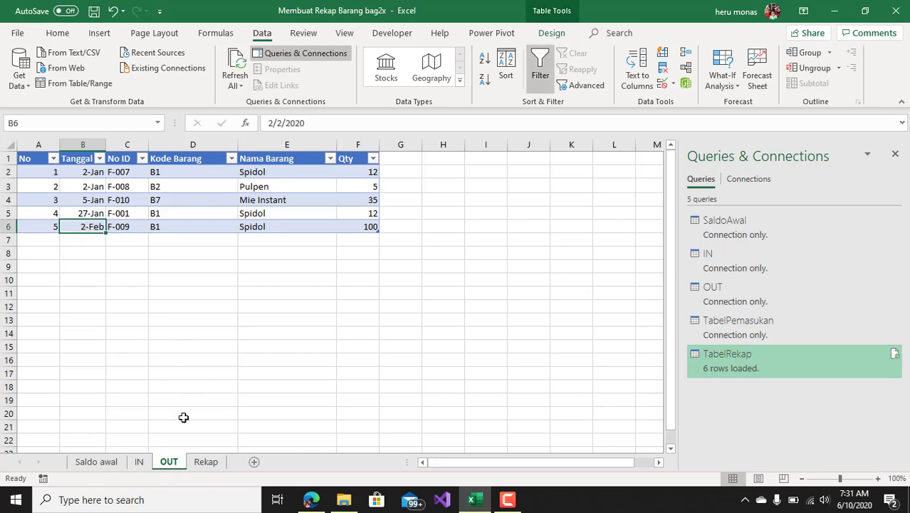
Step: Compare the F-009 Spidol entry across the IN, OUT and Rekap sheets
{"action": "left_click", "coordinate": [146, 461]}
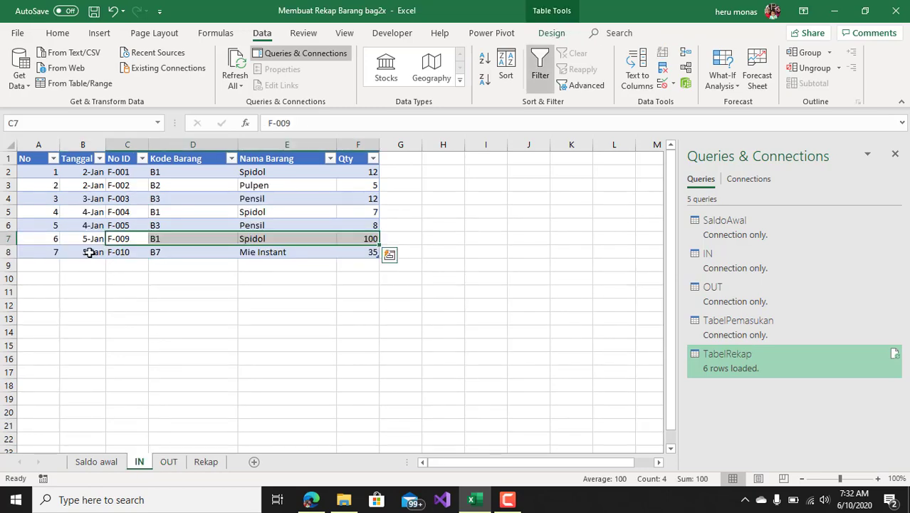
{"action": "left_click", "coordinate": [171, 463]}
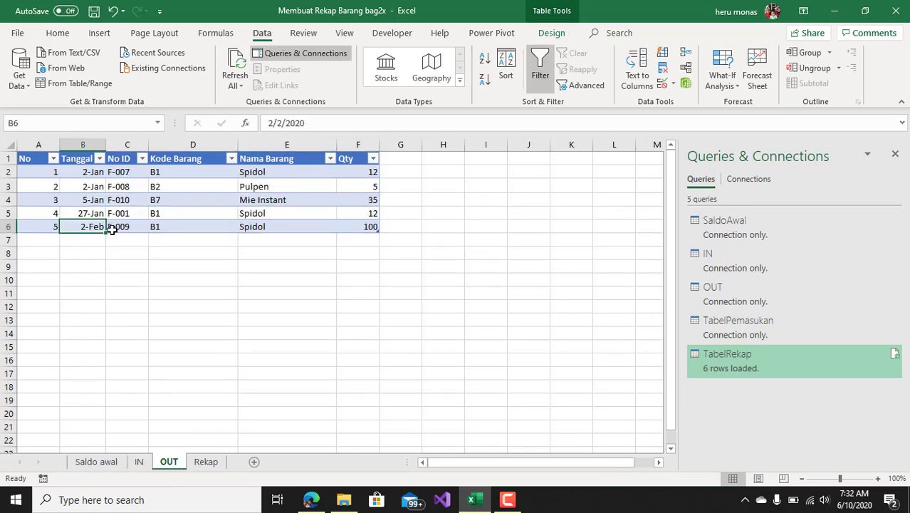
{"action": "left_click", "coordinate": [206, 463]}
{"action": "left_click", "coordinate": [121, 239]}
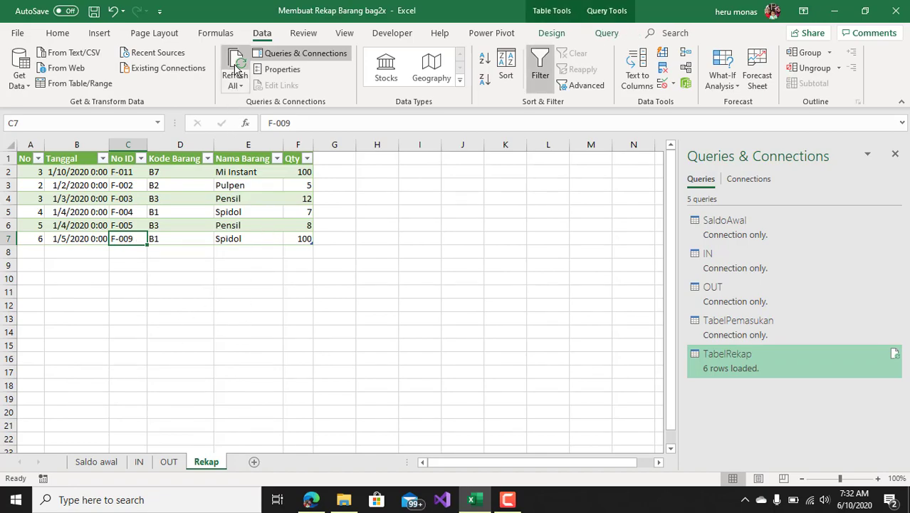
Step: Refresh all queries so the Rekap table reflects the F-009 entry on the OUT sheet
{"action": "left_click", "coordinate": [235, 68]}
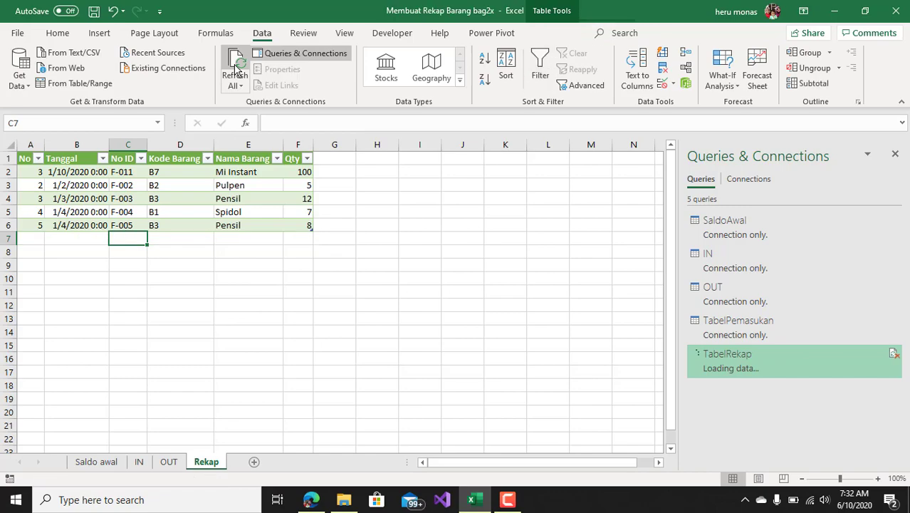
{"action": "left_click", "coordinate": [195, 241]}
{"action": "left_click", "coordinate": [407, 297]}
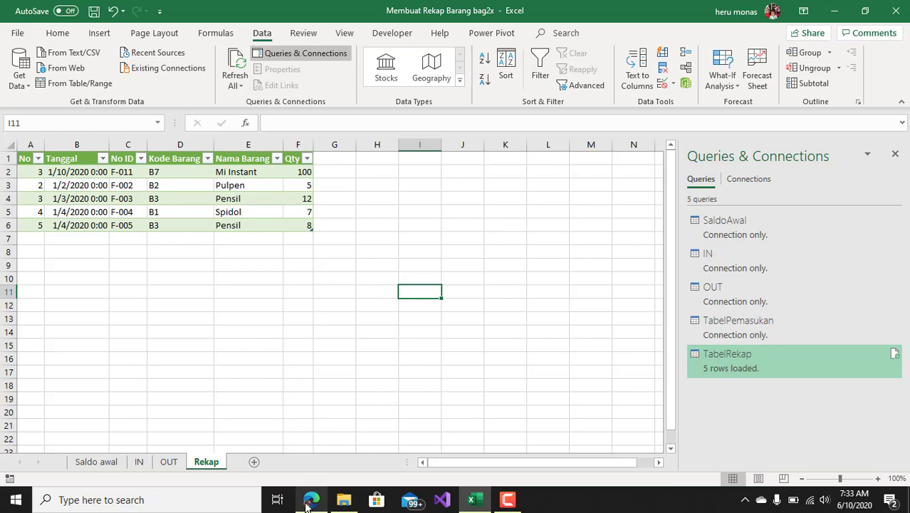
Step: Switch to the Edge browser and review the recap tutorial's YouTube page and the comments on its Facebook group post
{"action": "left_click", "coordinate": [314, 442]}
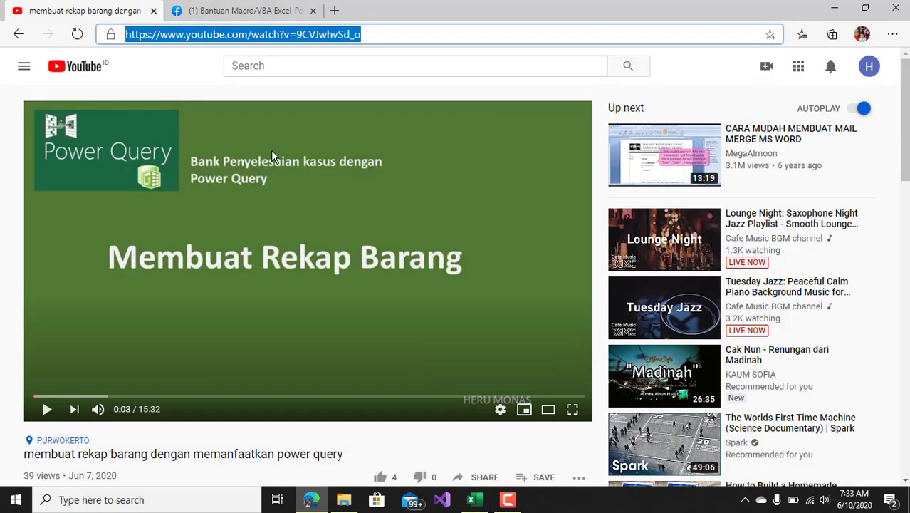
{"action": "left_click", "coordinate": [233, 17]}
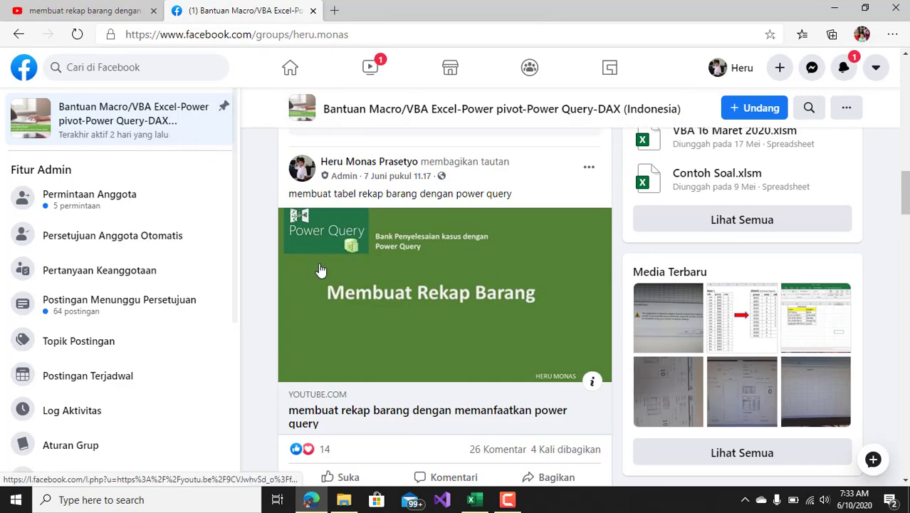
{"action": "scroll", "coordinate": [320, 270], "scroll_direction": "down", "scroll_amount": 3}
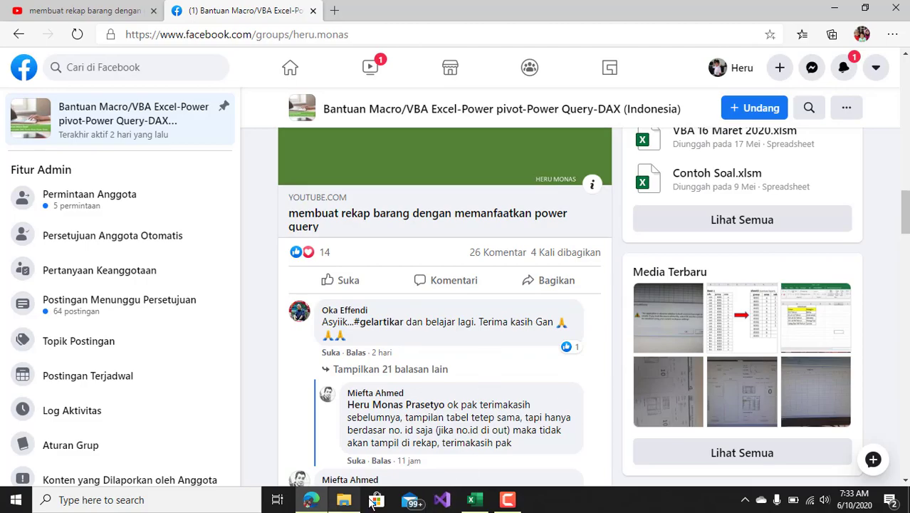
{"action": "left_click", "coordinate": [507, 500]}
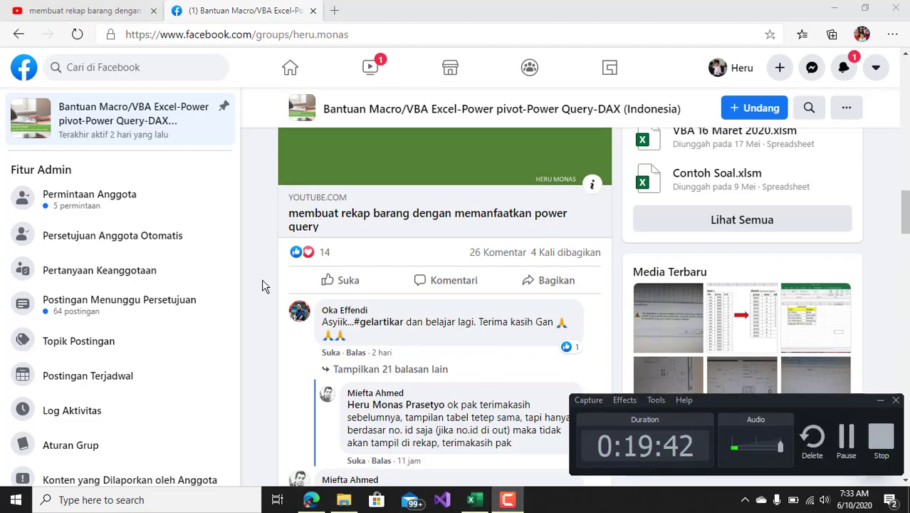
{"action": "left_click", "coordinate": [472, 500]}
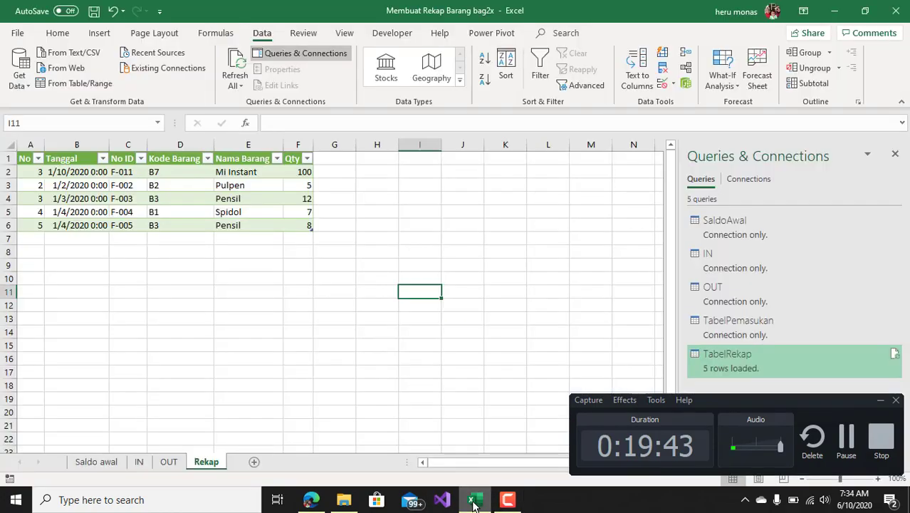
{"action": "left_click", "coordinate": [337, 329]}
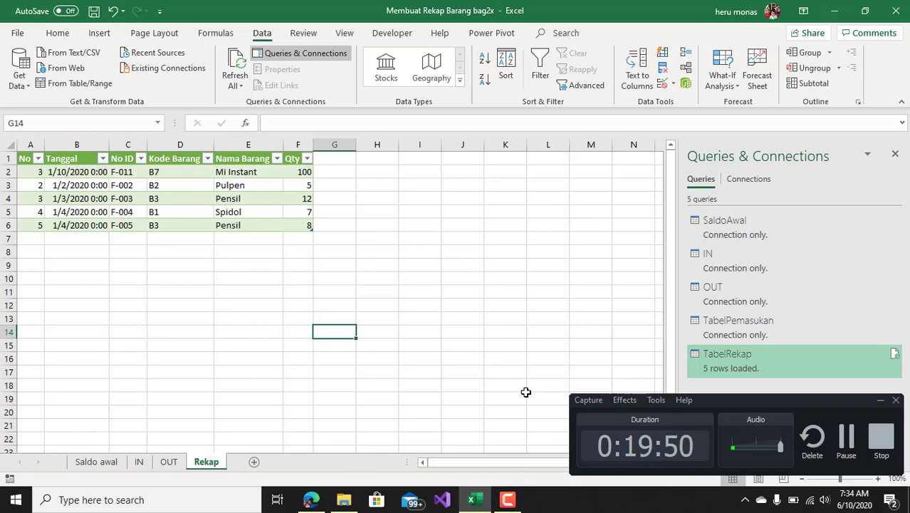
{"action": "left_click", "coordinate": [882, 440]}
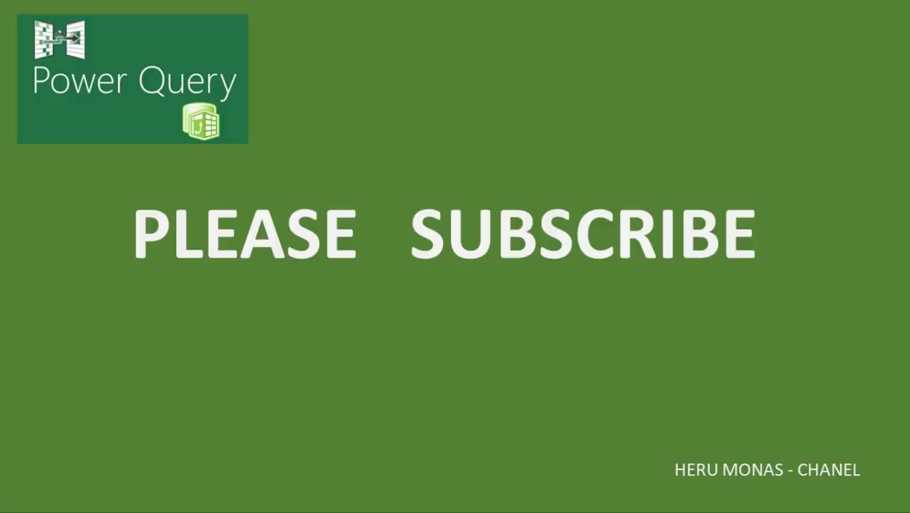